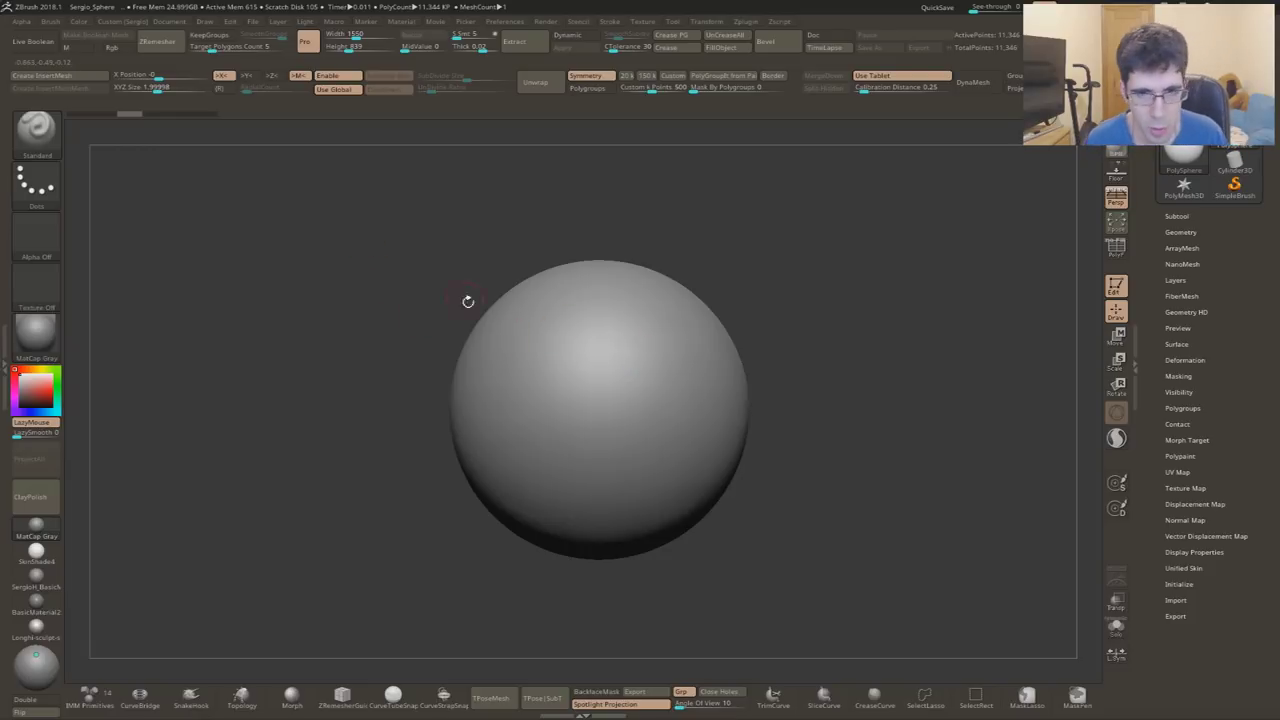
- Check the sphere's wireframe briefly, then browse the brush library for the rectangle slice brush
mouse_move(571, 323)
ctrl+right_down()
mouse_move(589, 366)
mouse_move(705, 446)
mouse_move(700, 318)
ctrl+right_up()
key(shift+f)
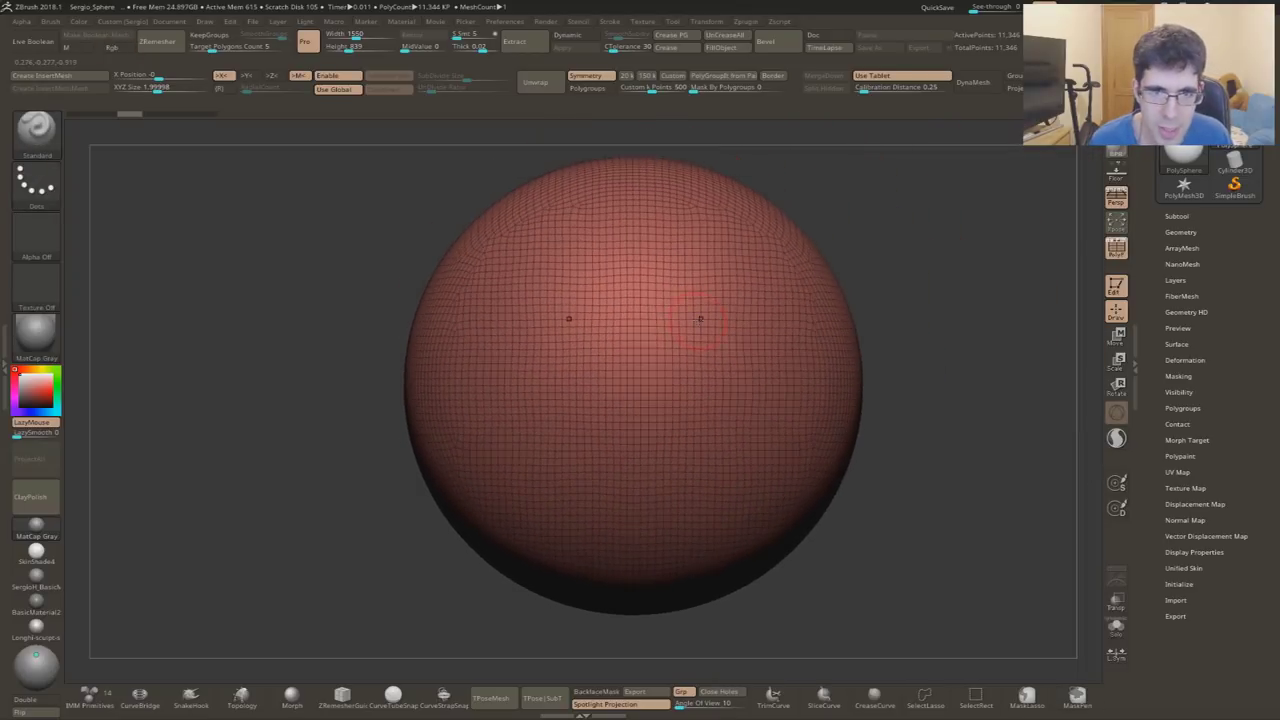
key(shift+f)
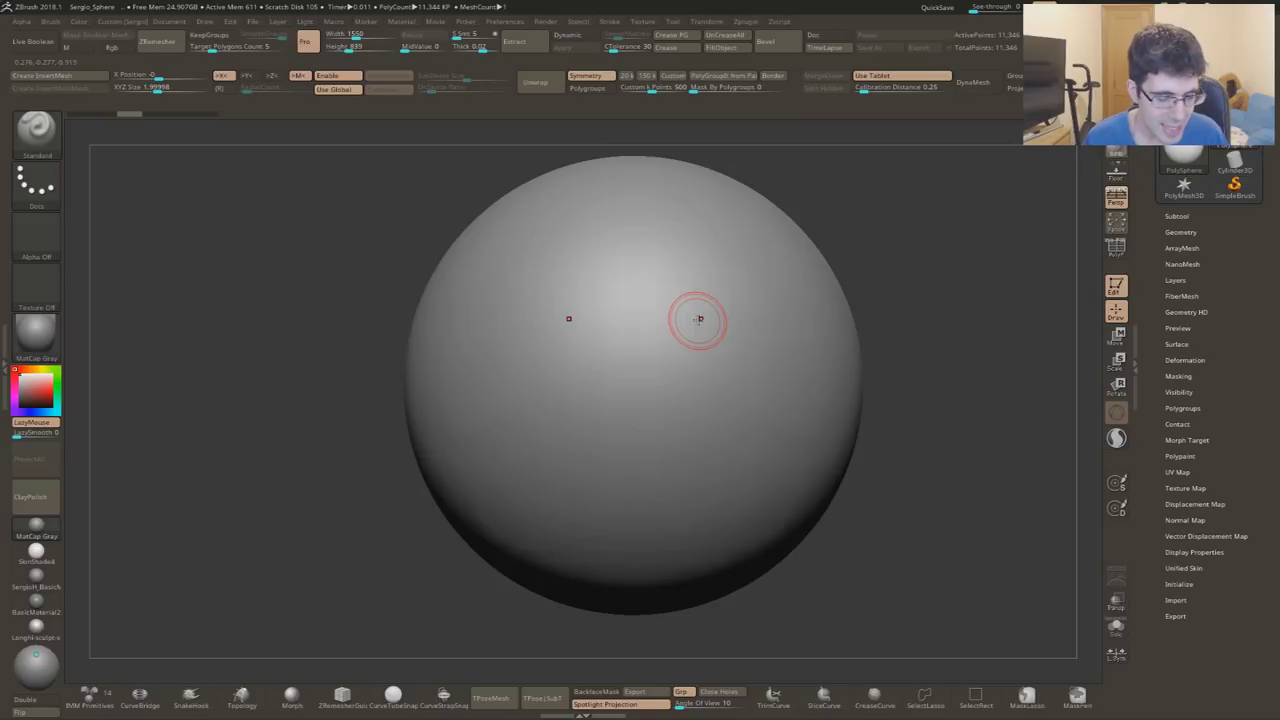
key(ctrl+shift)
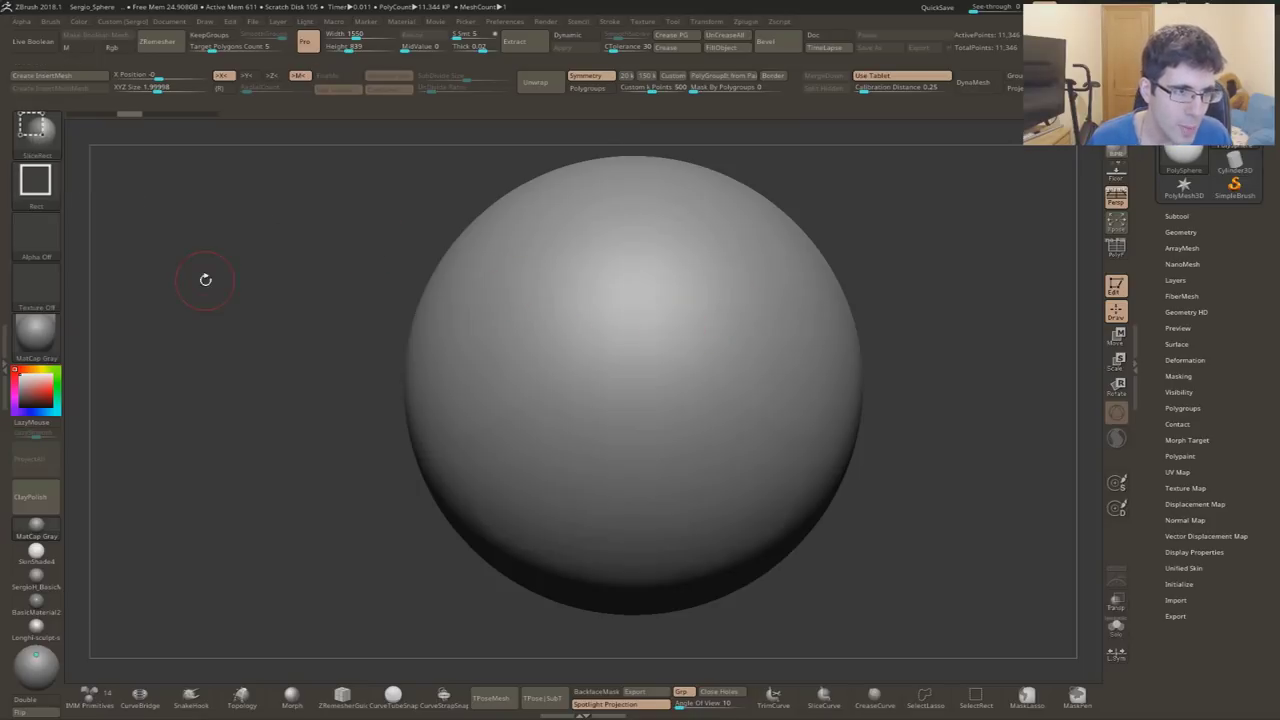
click(35, 130)
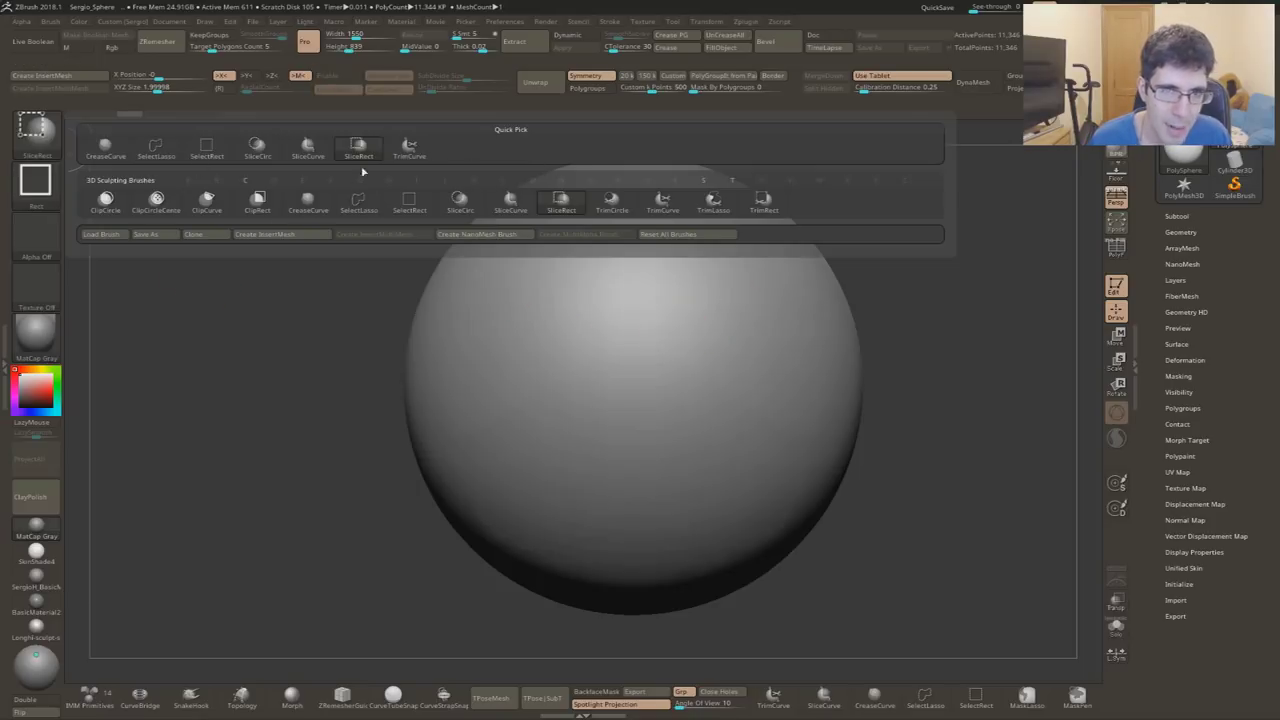
click(35, 128)
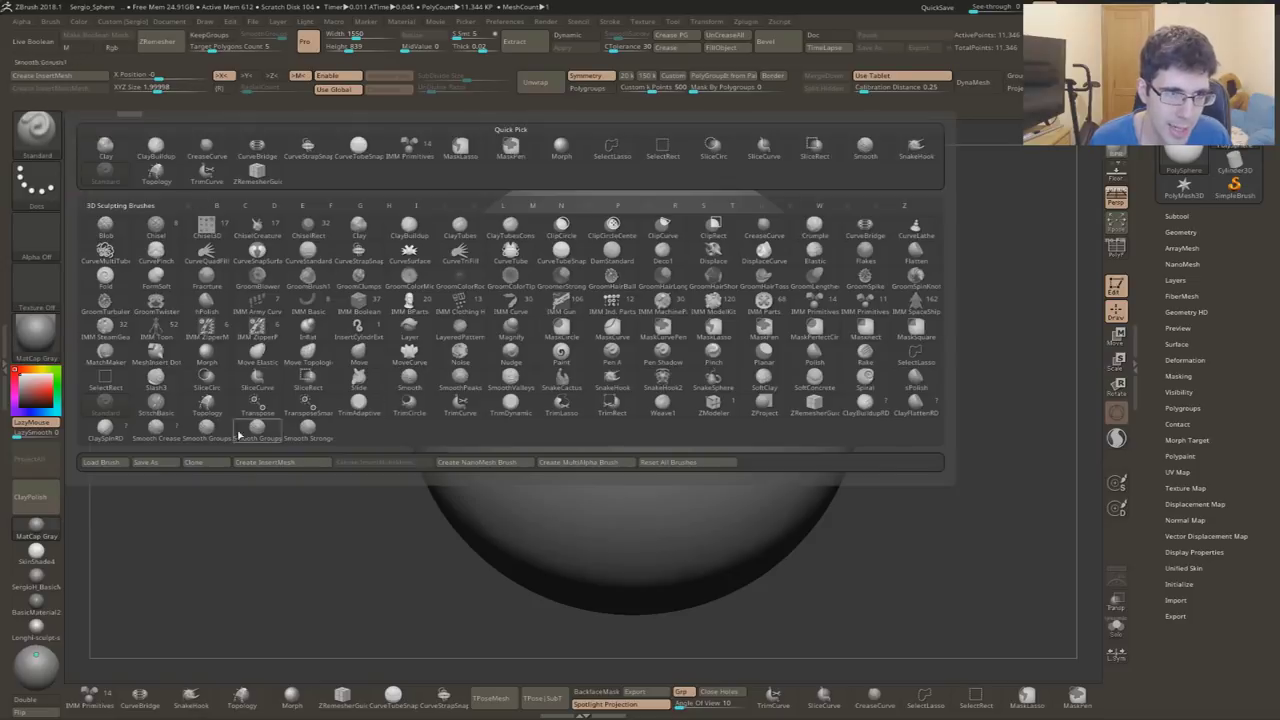
ctrl+shift+click(35, 128)
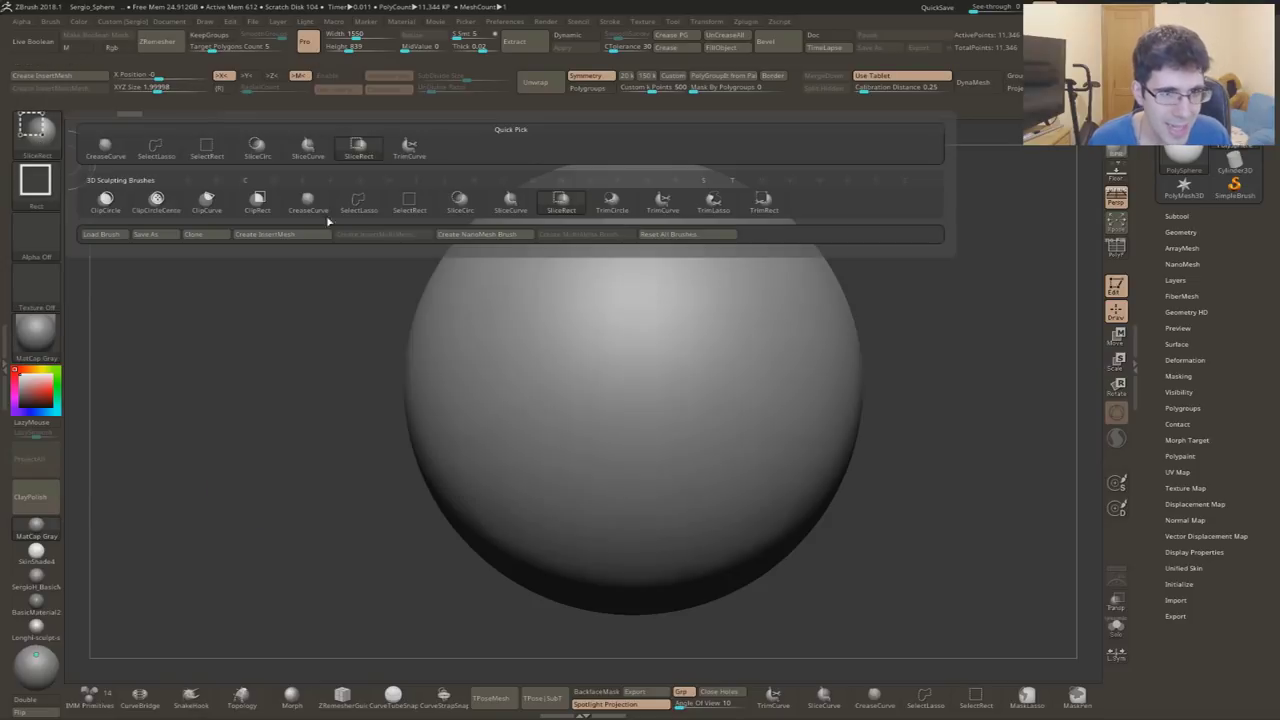
click(404, 210)
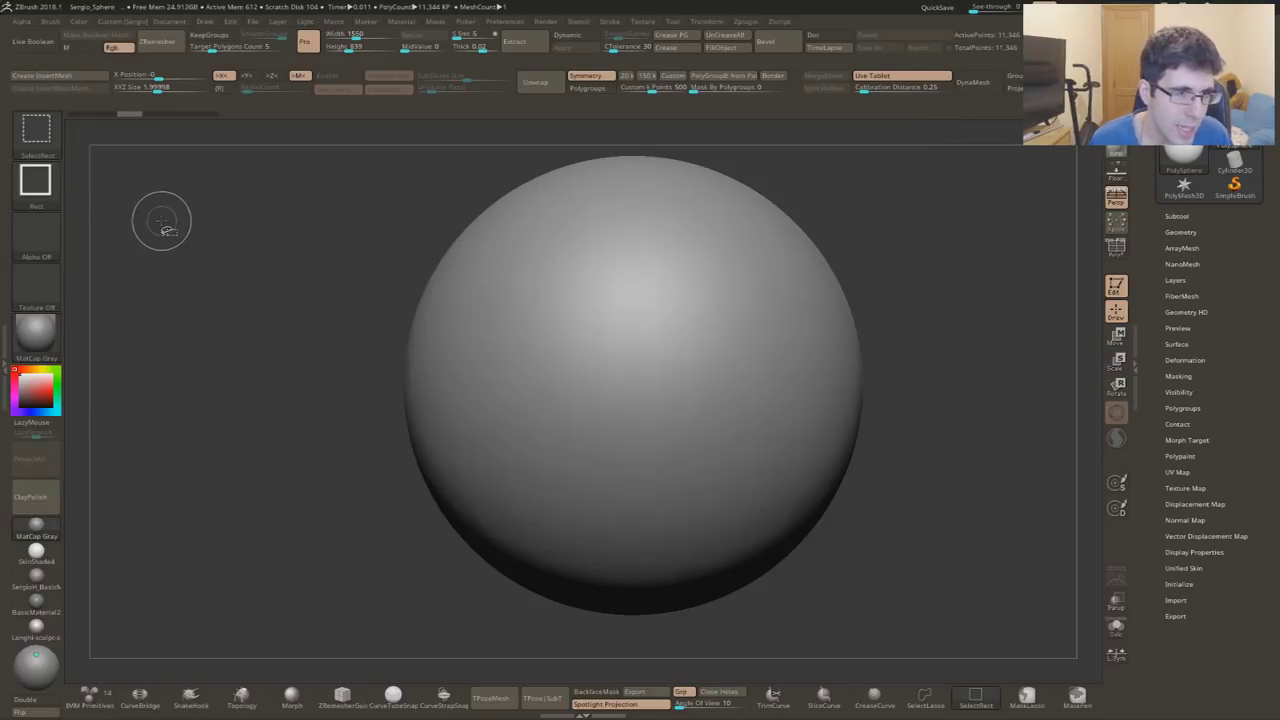
- Select the TrimCurve brush and start a straight trim line across the sphere
ctrl+shift+click(33, 132)
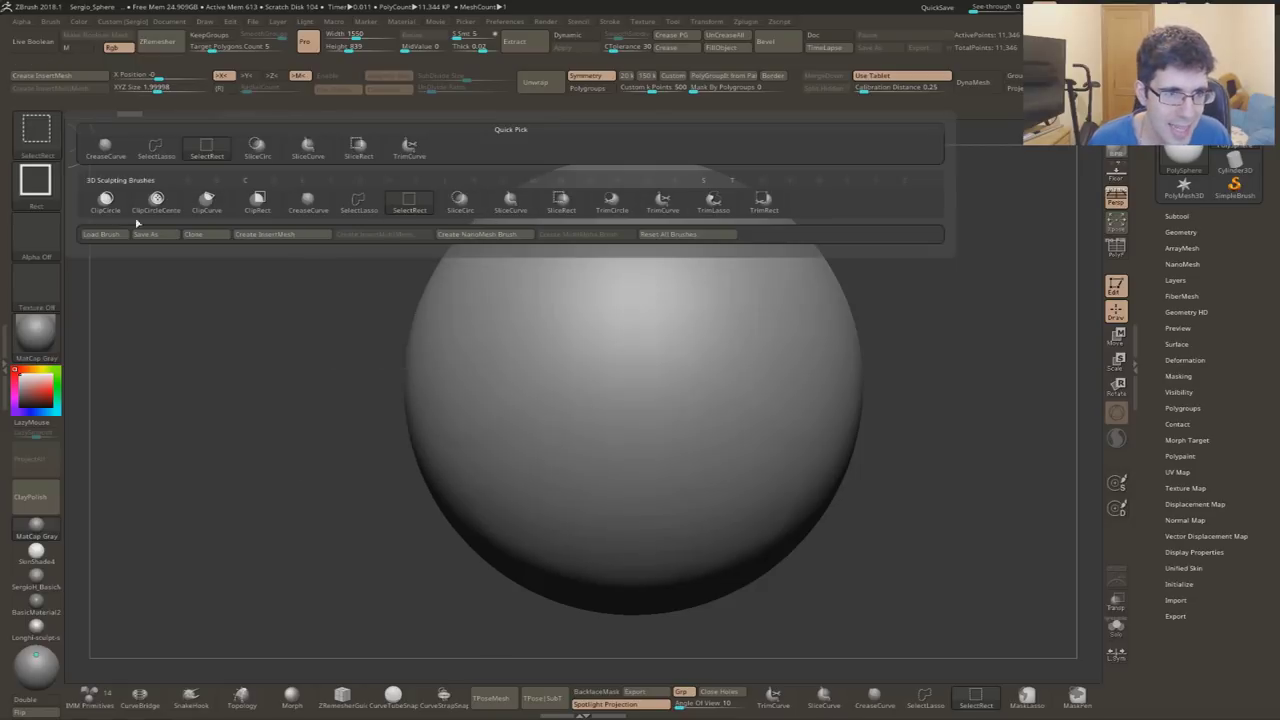
mouse_move(662, 202)
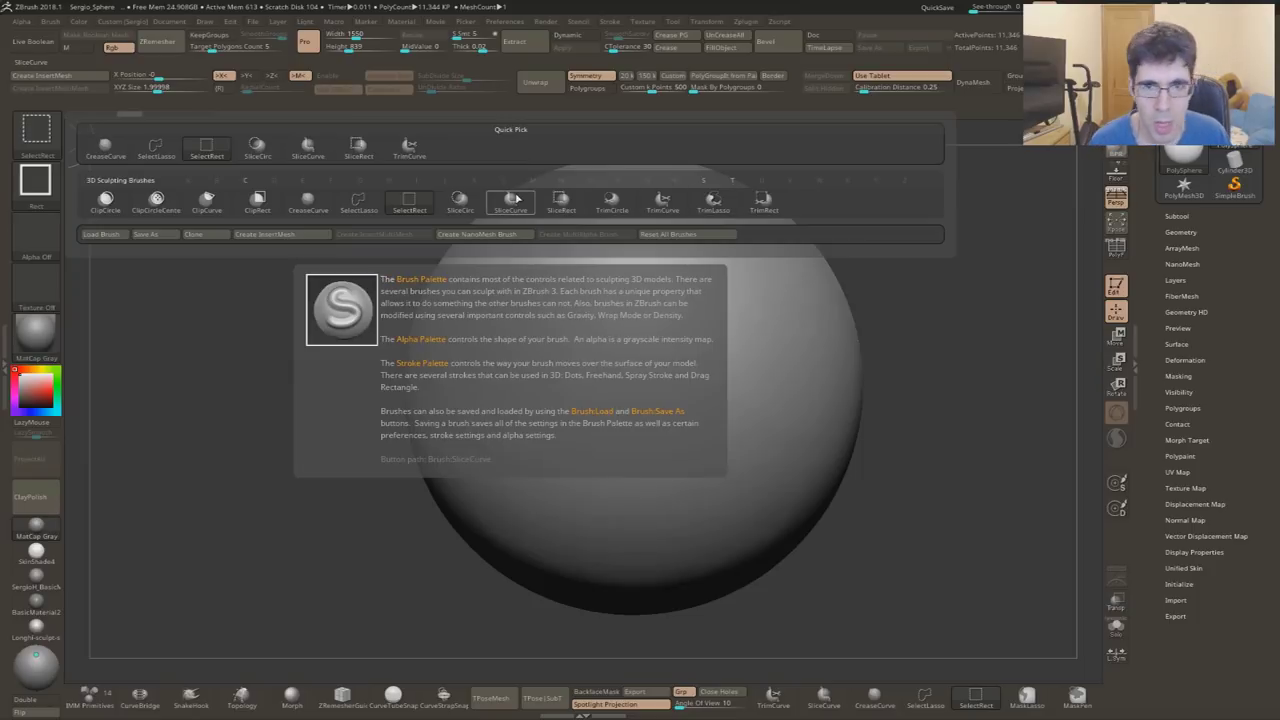
click(666, 210)
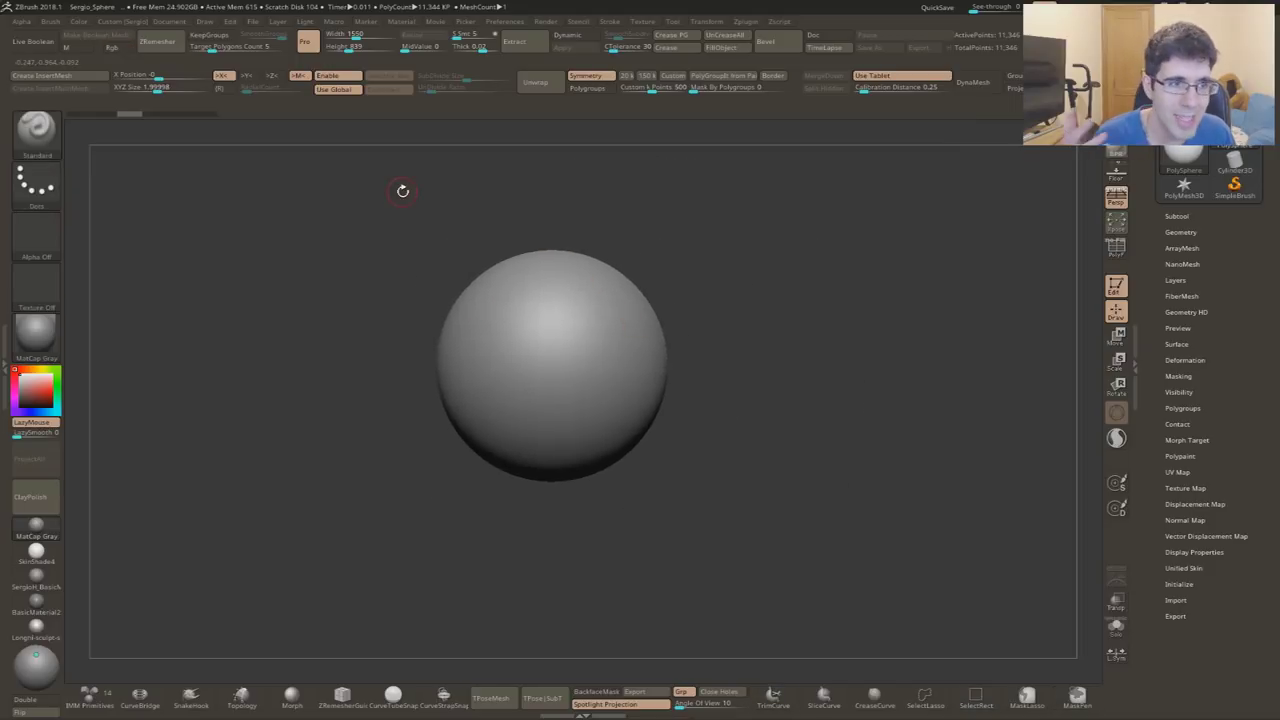
mouse_move(447, 187)
ctrl+shift+mouse_down()
mouse_move(827, 437)
mouse_move(826, 452)
ctrl+shift+mouse_up()
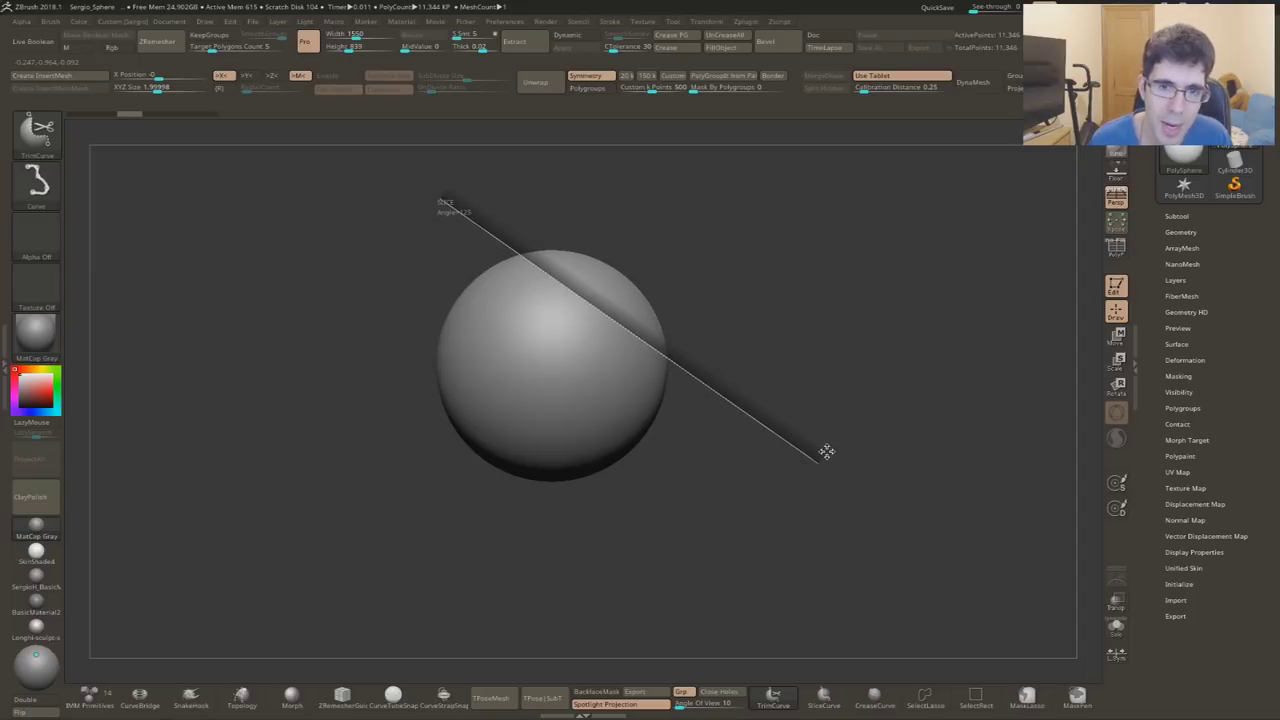
- Trim away the sphere's top-right portion and inspect the cut with wireframe and dynamic subdivision
mouse_move(826, 452)
ctrl+shift+mouse_down()
mouse_move(831, 437)
mouse_move(652, 463)
ctrl+shift+mouse_up()
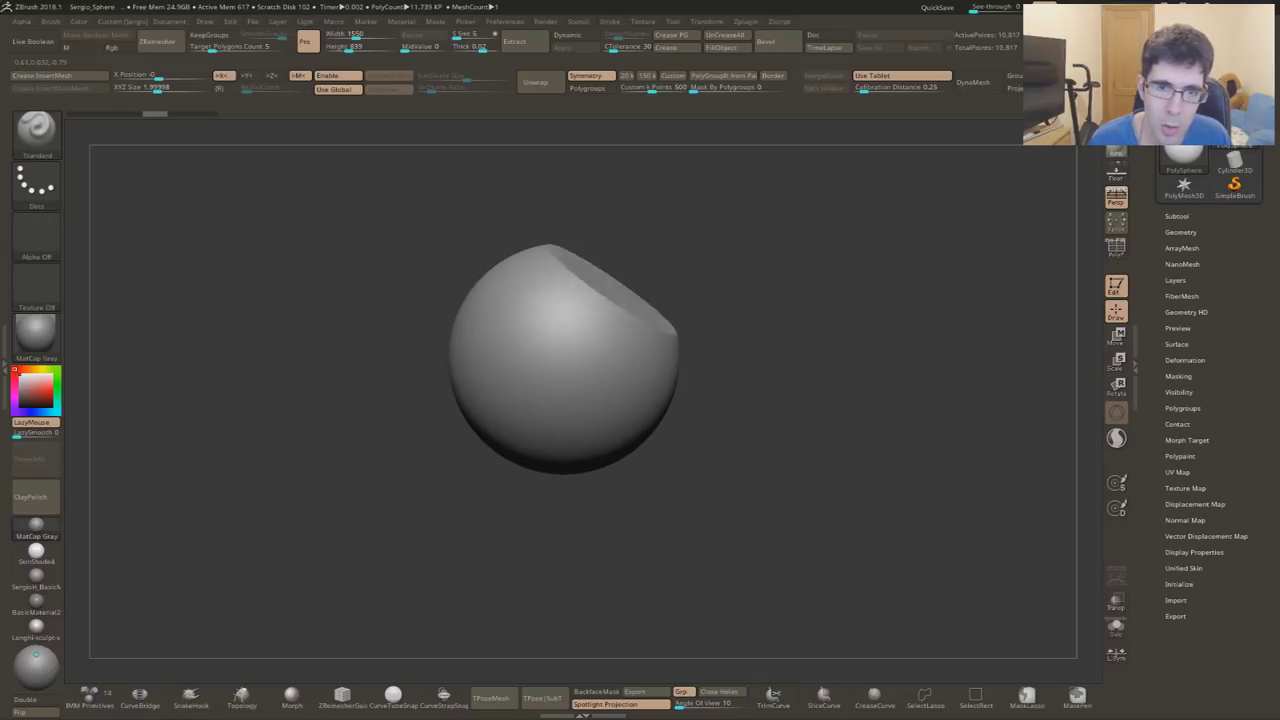
key(f)
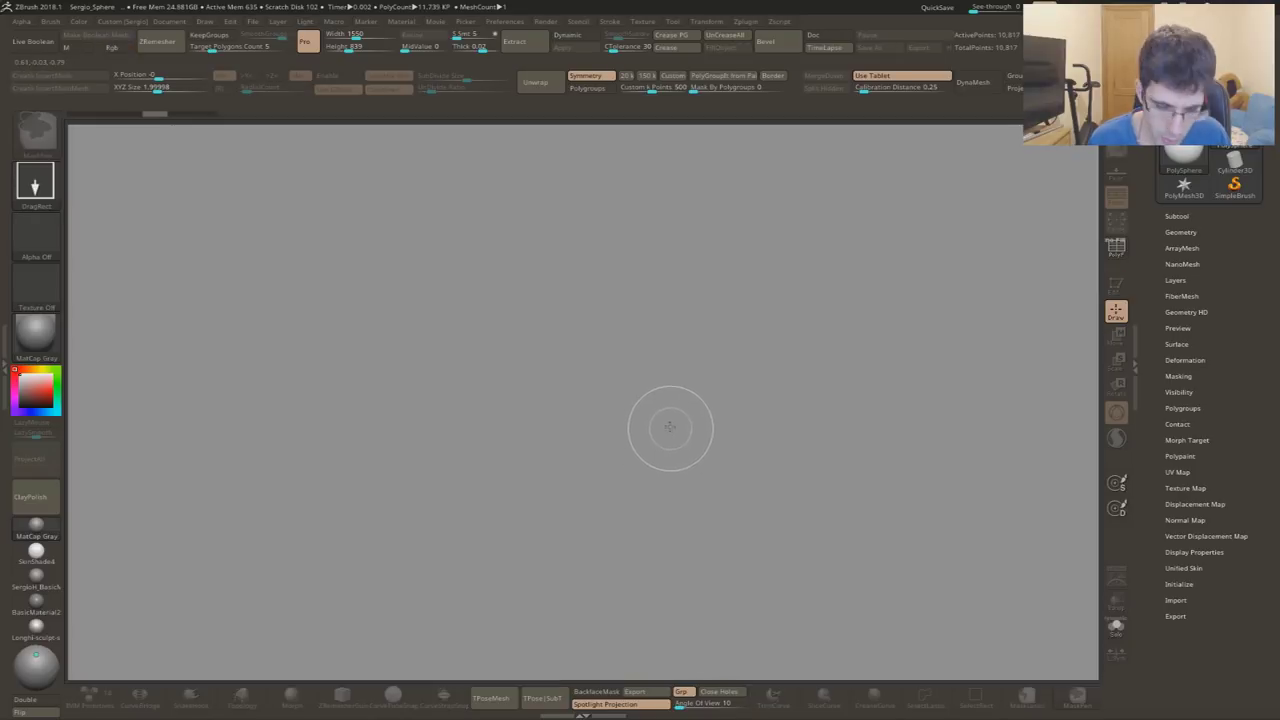
mouse_move(677, 477)
ctrl+right_down()
mouse_move(701, 227)
mouse_move(686, 437)
mouse_move(686, 514)
mouse_move(700, 520)
mouse_move(659, 425)
ctrl+right_up()
key(shift+f)
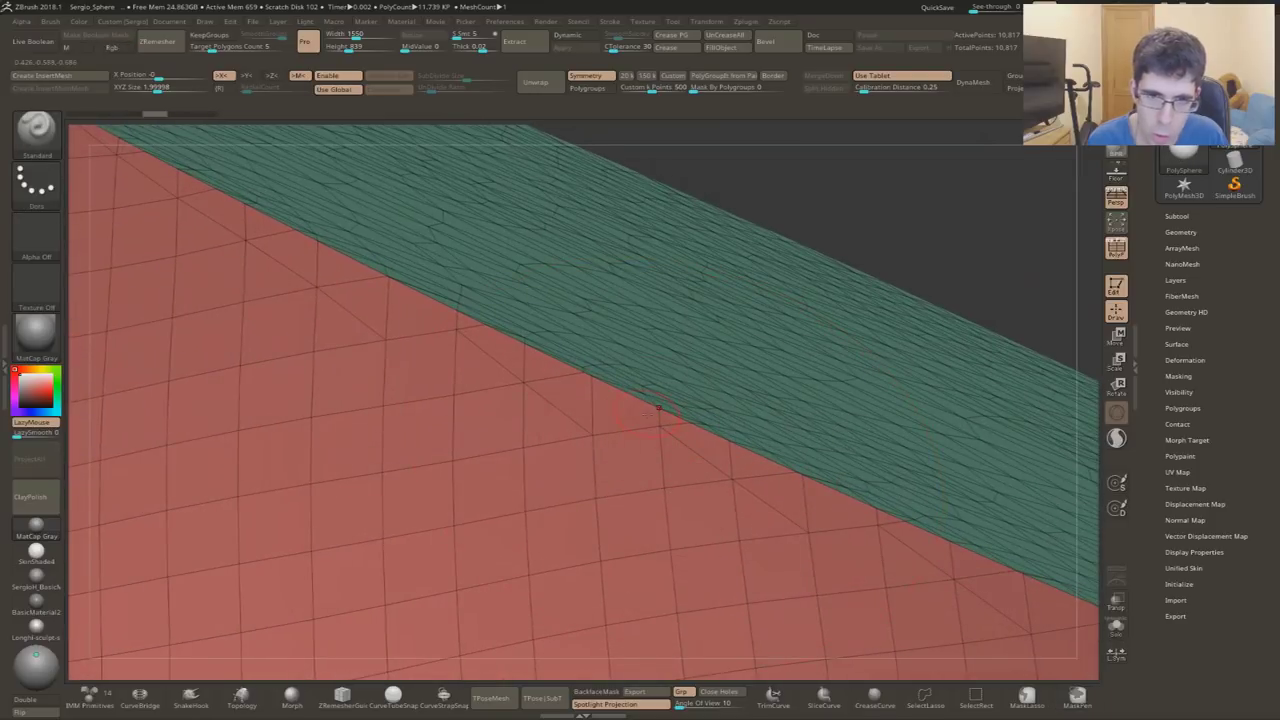
key(shift+d)
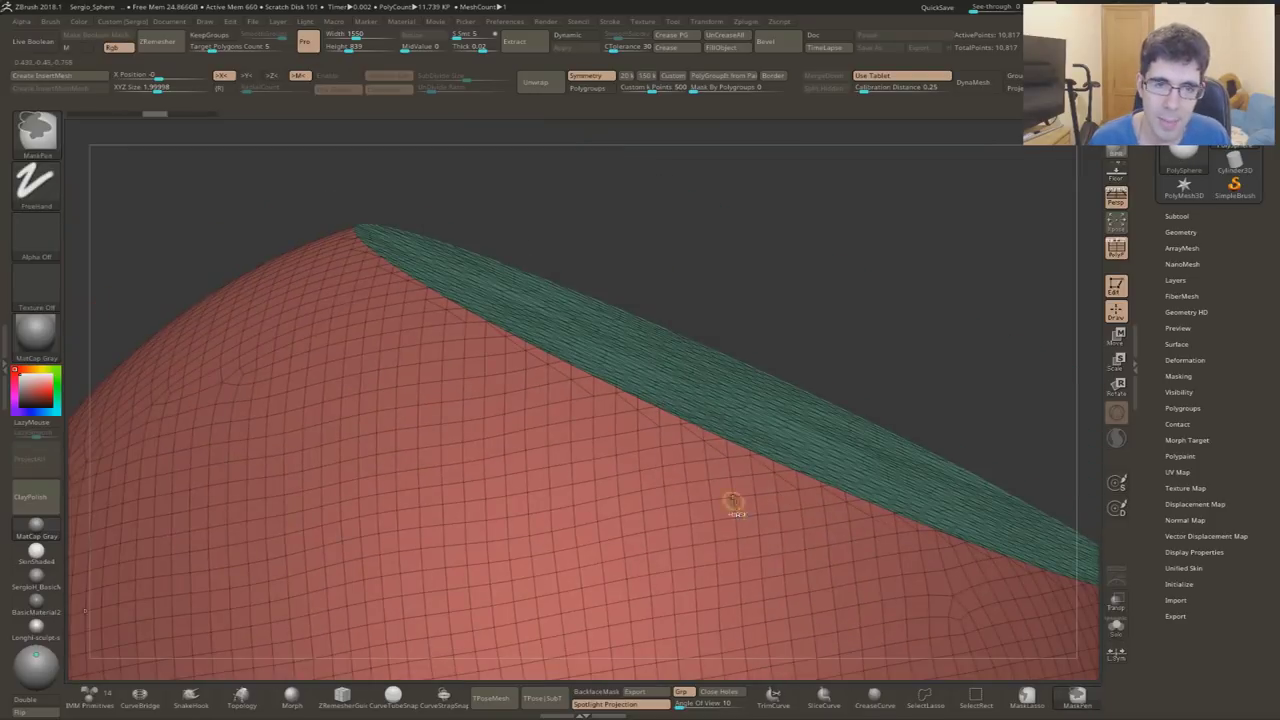
right_drag(734, 512, 768, 394)
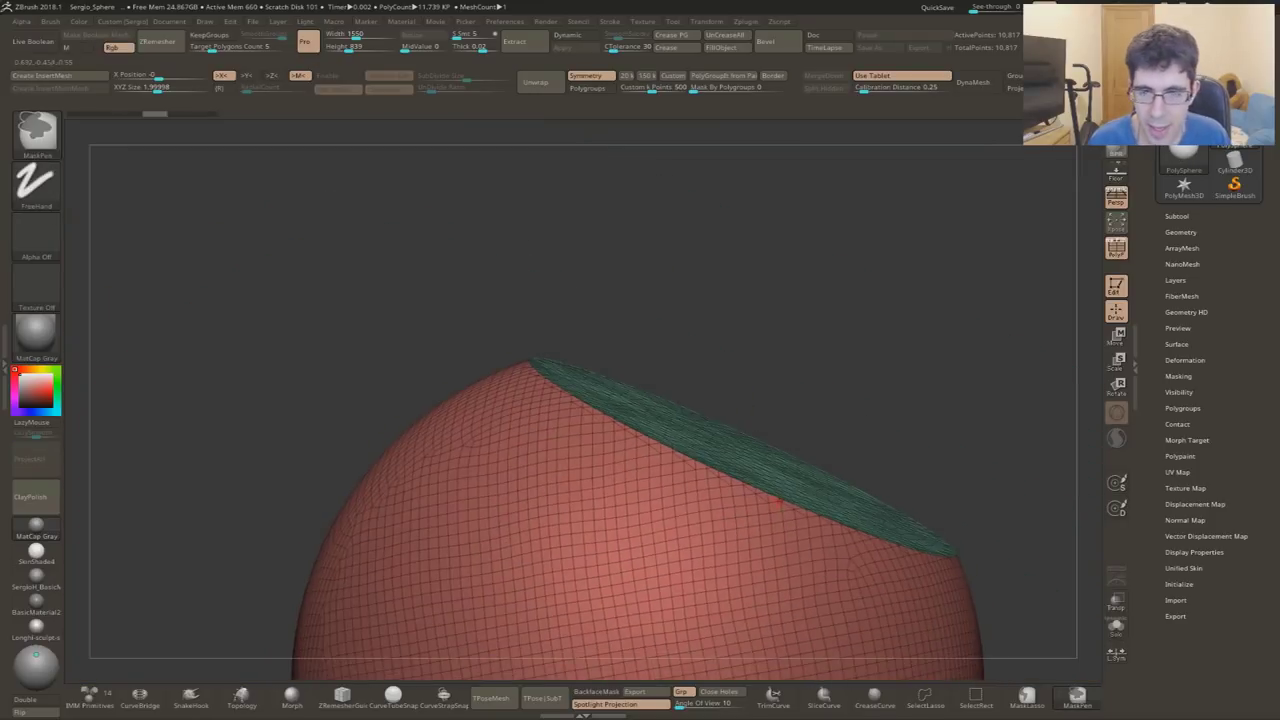
key(shift+f)
- Trim flat faces down the sphere's right side, undoing a curved trim attempt
ctrl+shift+drag(794, 354, 826, 600)
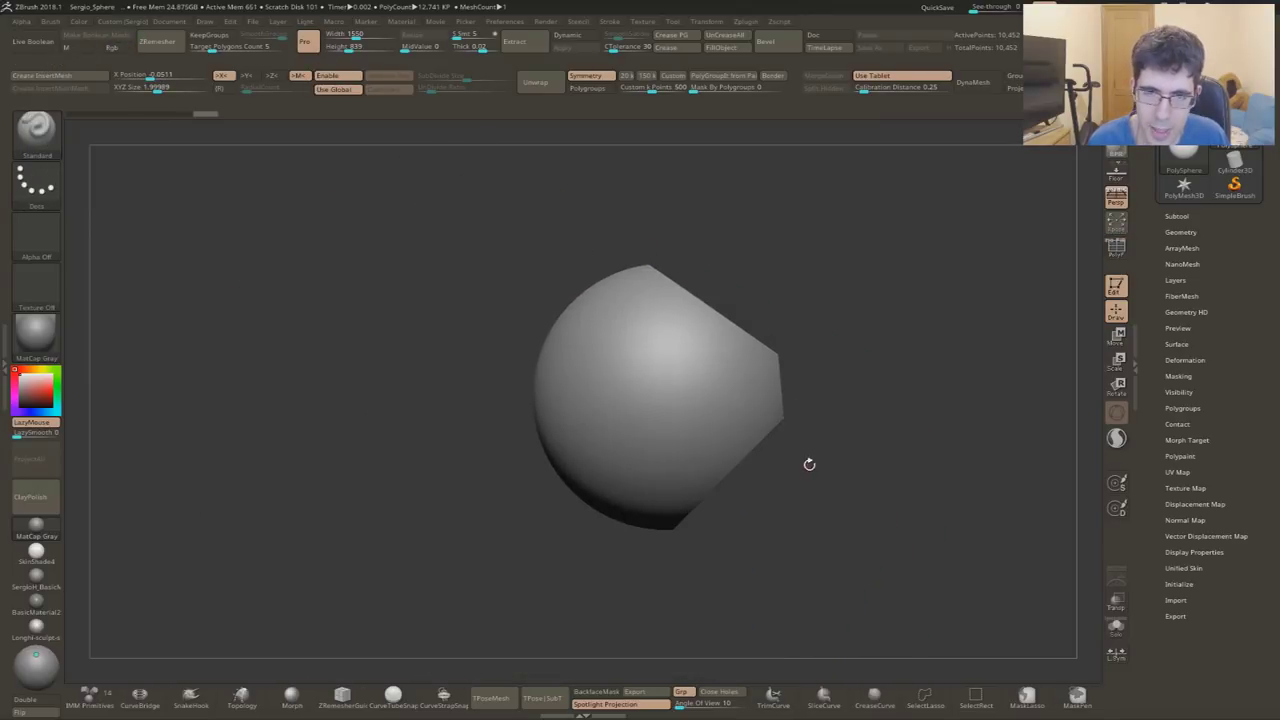
ctrl+shift+drag(752, 286, 772, 470)
mouse_move(760, 480)
right_down()
mouse_move(780, 574)
mouse_move(811, 562)
right_up()
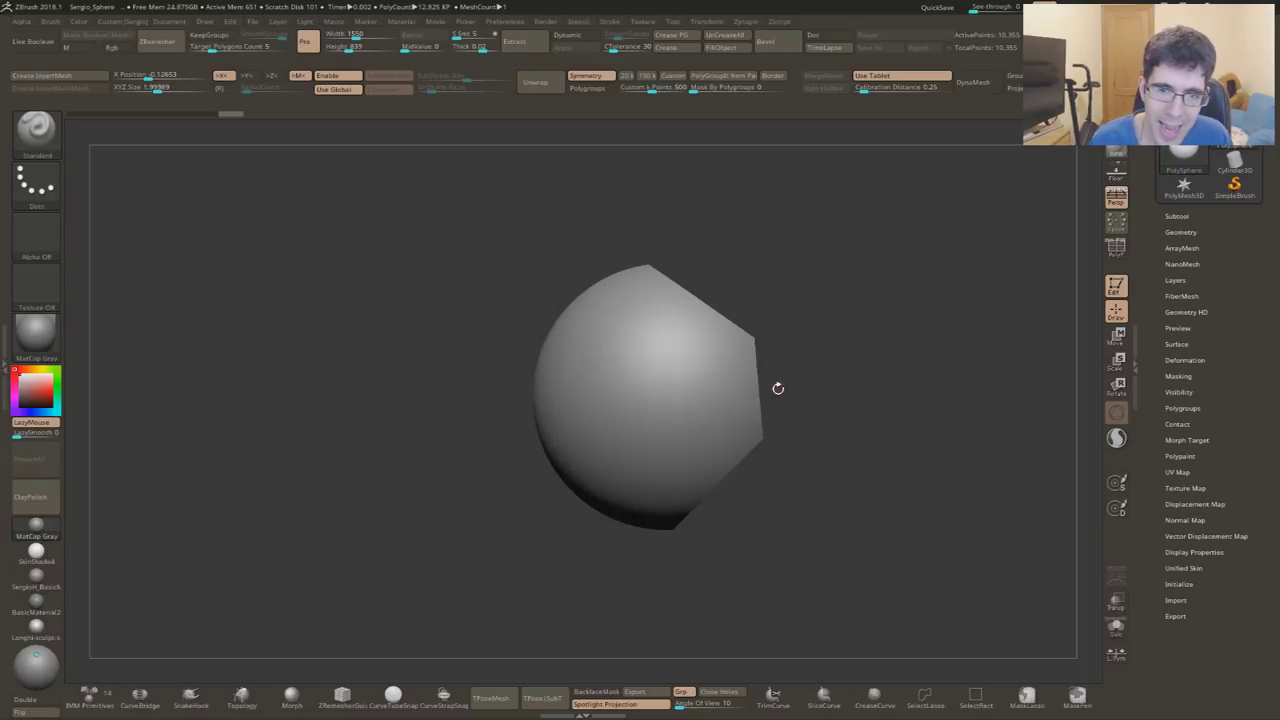
ctrl+shift+drag(796, 237, 741, 422)
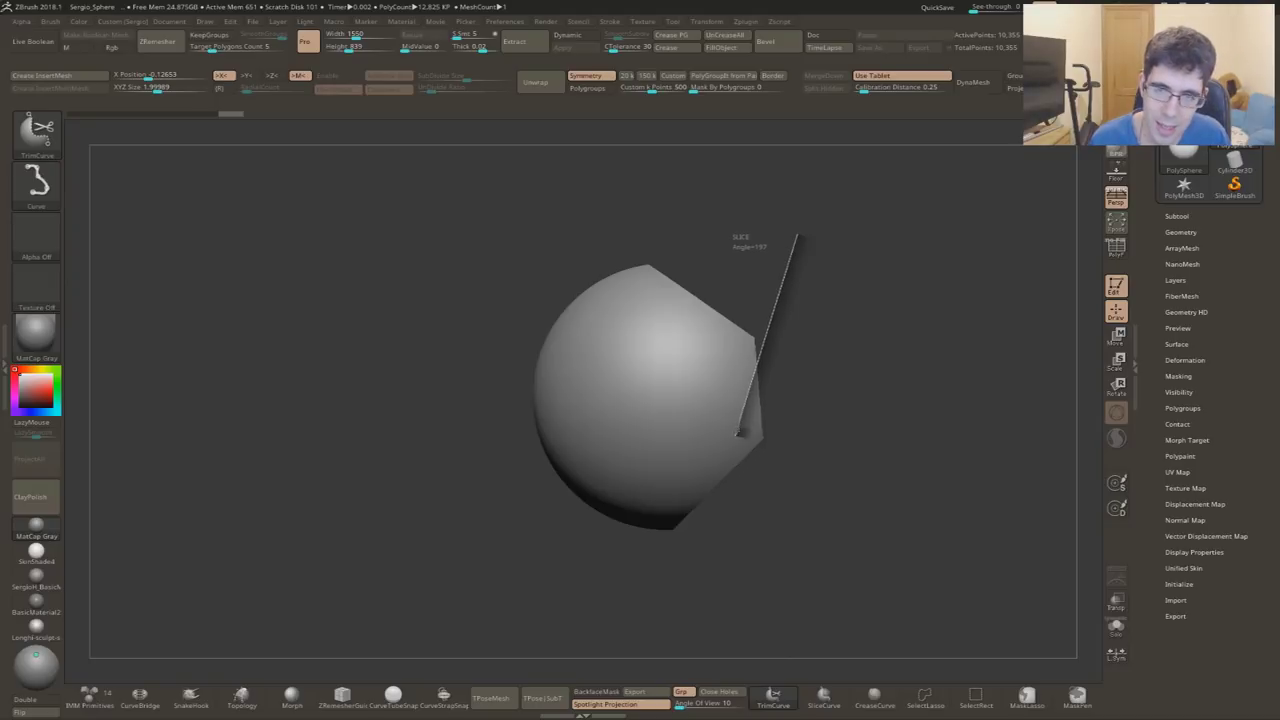
ctrl+shift+drag(738, 432, 462, 507)
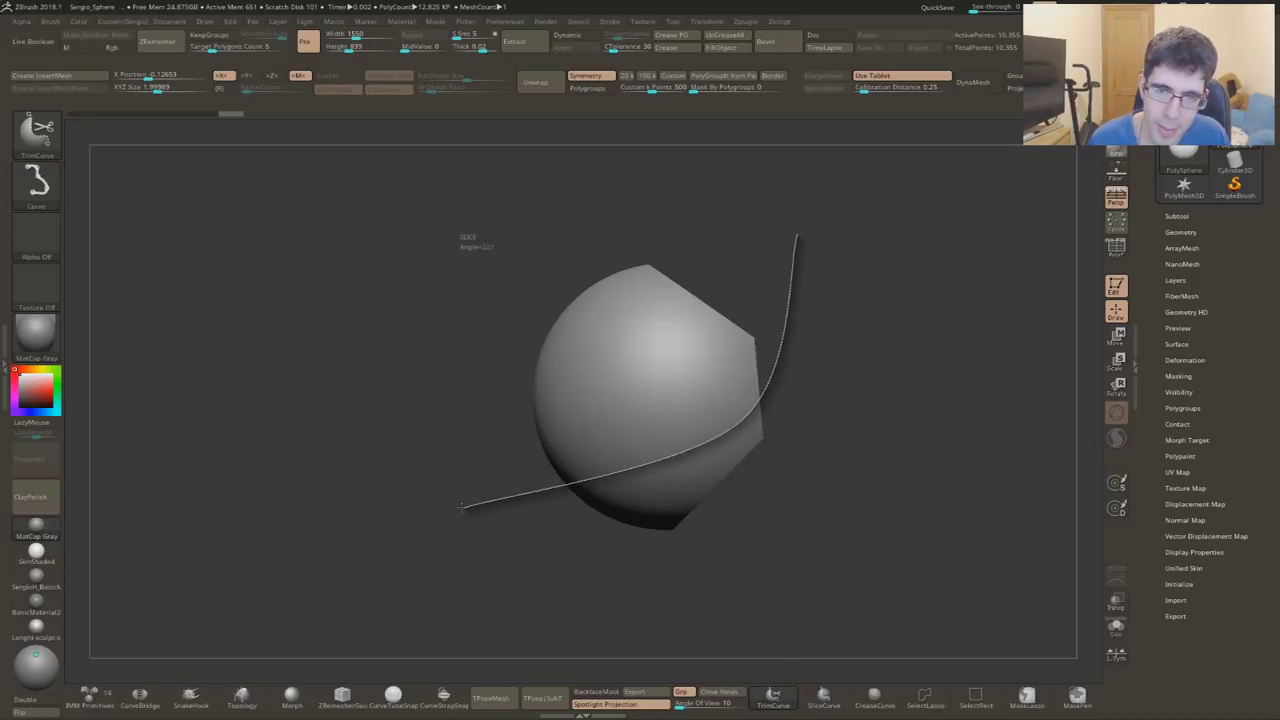
ctrl+shift+drag(462, 507, 489, 559)
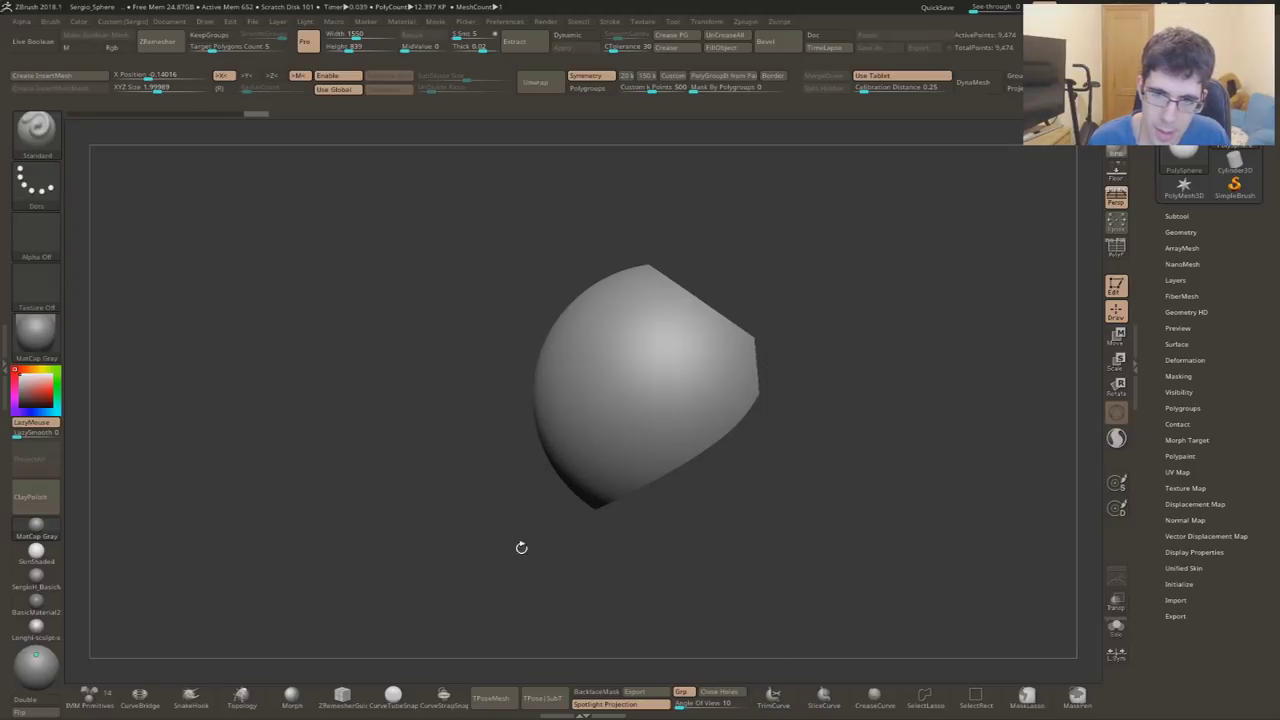
key(ctrl+z)
- Redo the right-side trim with a straight line and rotate to inspect the flat faces
mouse_move(790, 266)
ctrl+shift+mouse_down()
mouse_move(738, 428)
mouse_move(432, 512)
mouse_move(426, 538)
ctrl+shift+mouse_up()
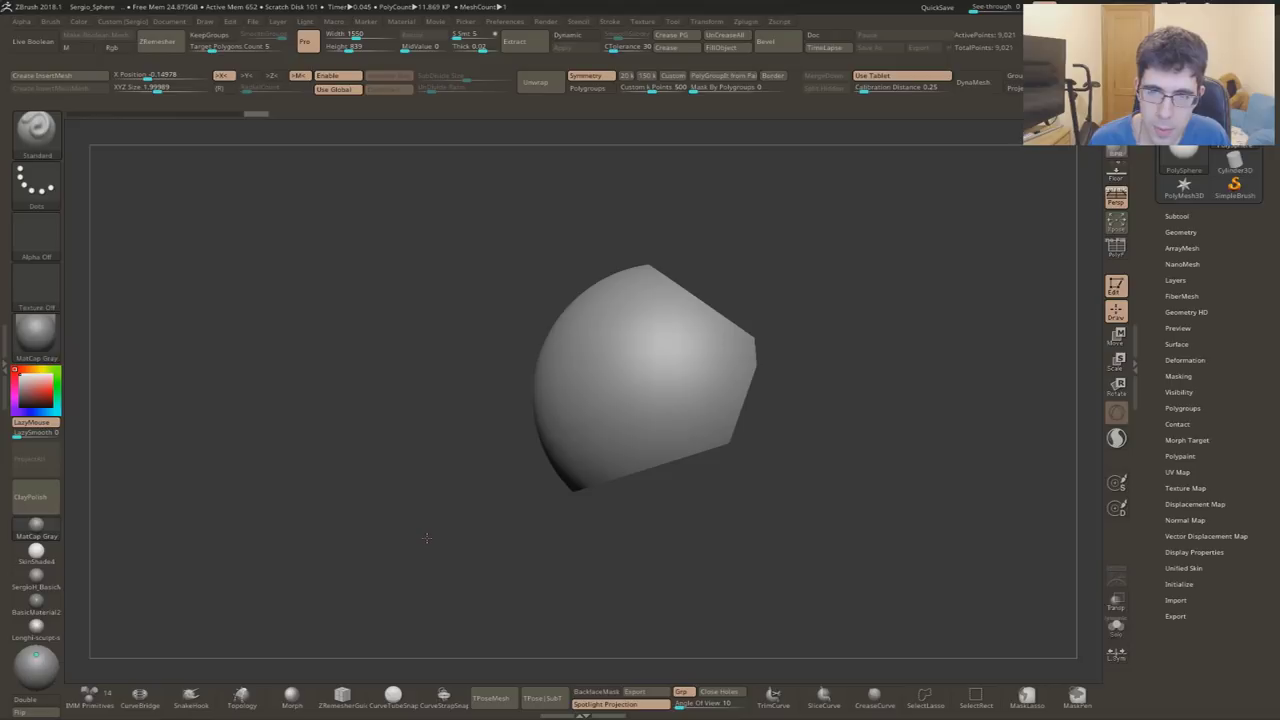
key(ctrl+z)
mouse_move(810, 288)
ctrl+shift+mouse_down()
mouse_move(695, 545)
mouse_move(766, 514)
mouse_move(737, 471)
mouse_move(343, 349)
mouse_move(334, 362)
mouse_move(914, 486)
mouse_move(323, 537)
mouse_move(783, 476)
mouse_move(500, 491)
mouse_move(677, 534)
mouse_move(700, 569)
ctrl+shift+mouse_up()
mouse_move(836, 545)
mouse_down()
mouse_move(489, 404)
mouse_move(717, 414)
mouse_up()
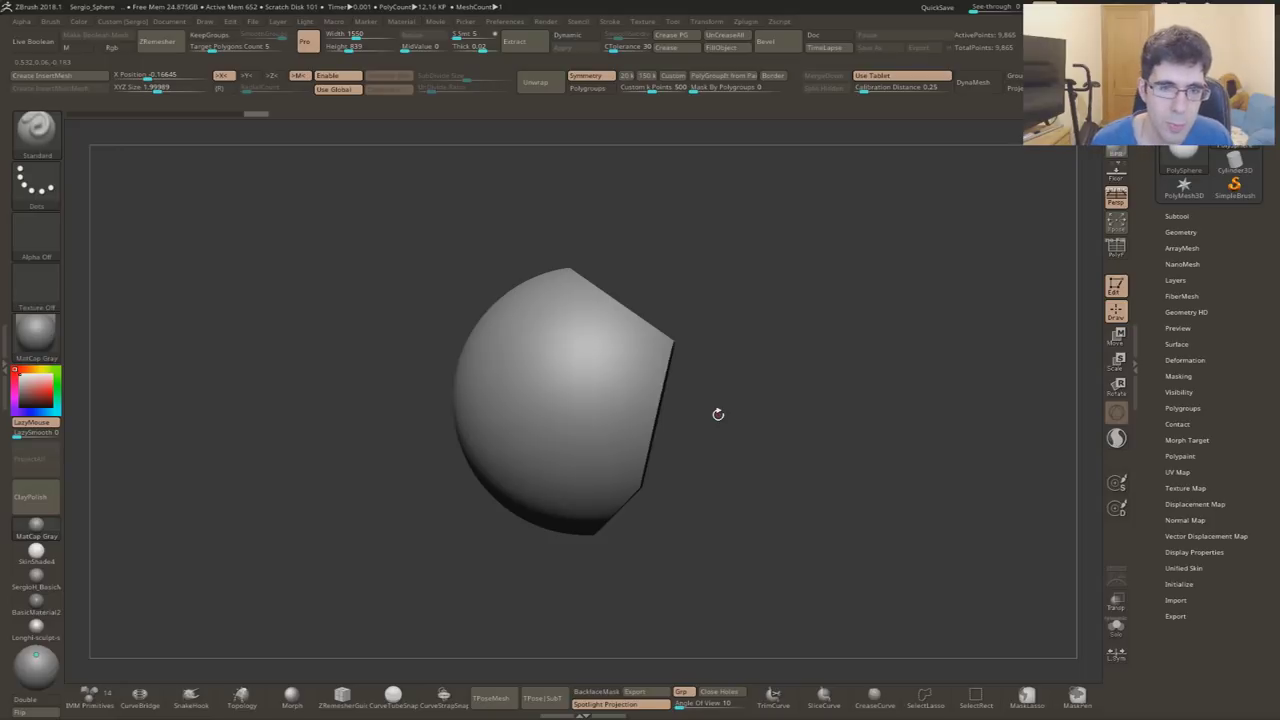
drag(724, 414, 642, 385)
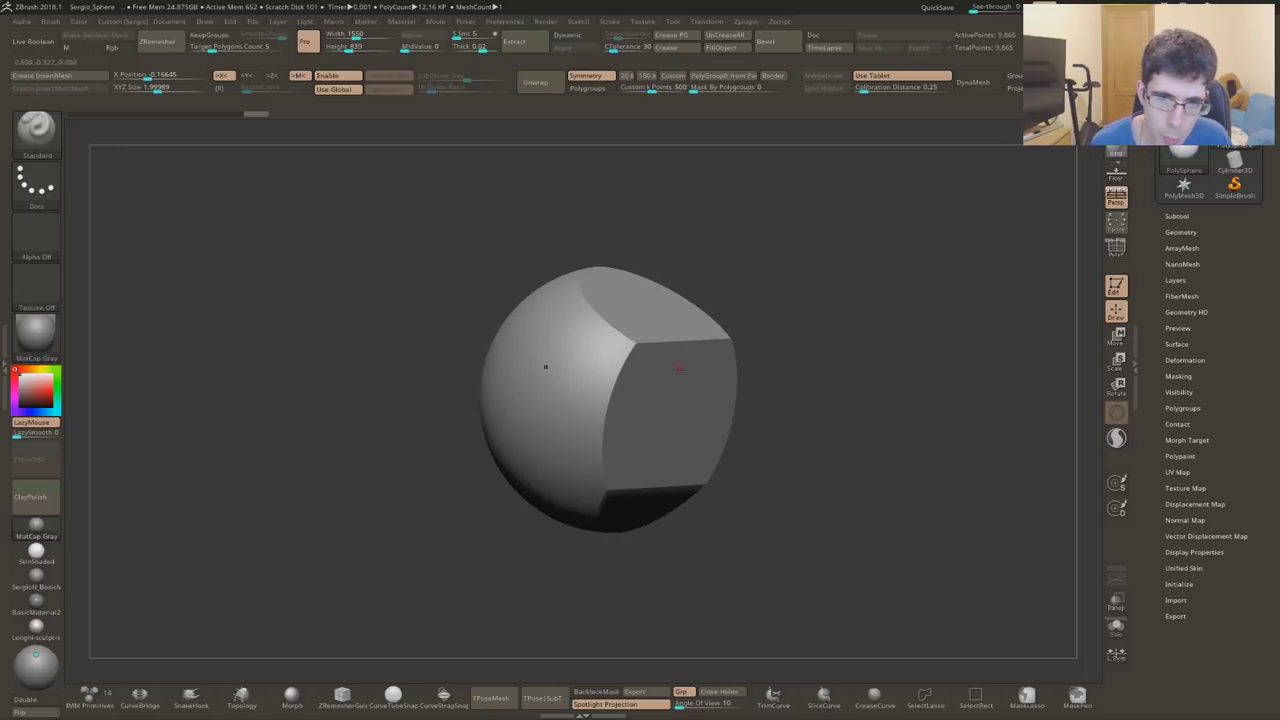
- Slice flat faces off the sphere's right, upper-left, left and lower edges
shift+drag(546, 353, 628, 363)
mouse_move(586, 183)
ctrl+shift+mouse_down()
mouse_move(710, 598)
mouse_move(731, 600)
ctrl+shift+mouse_up()
mouse_move(614, 208)
ctrl+shift+mouse_down()
mouse_move(480, 174)
mouse_move(514, 586)
mouse_move(571, 194)
mouse_move(606, 194)
mouse_move(628, 172)
mouse_move(725, 352)
mouse_move(666, 274)
ctrl+shift+mouse_up()
mouse_move(451, 400)
ctrl+shift+mouse_down()
mouse_move(623, 243)
mouse_move(680, 294)
mouse_move(432, 528)
mouse_move(600, 314)
mouse_move(634, 186)
mouse_move(640, 254)
ctrl+shift+mouse_up()
key(ctrl+z)
mouse_move(448, 368)
ctrl+shift+mouse_down()
mouse_move(694, 191)
mouse_move(600, 270)
ctrl+shift+mouse_up()
ctrl+shift+drag(563, 551, 480, 208)
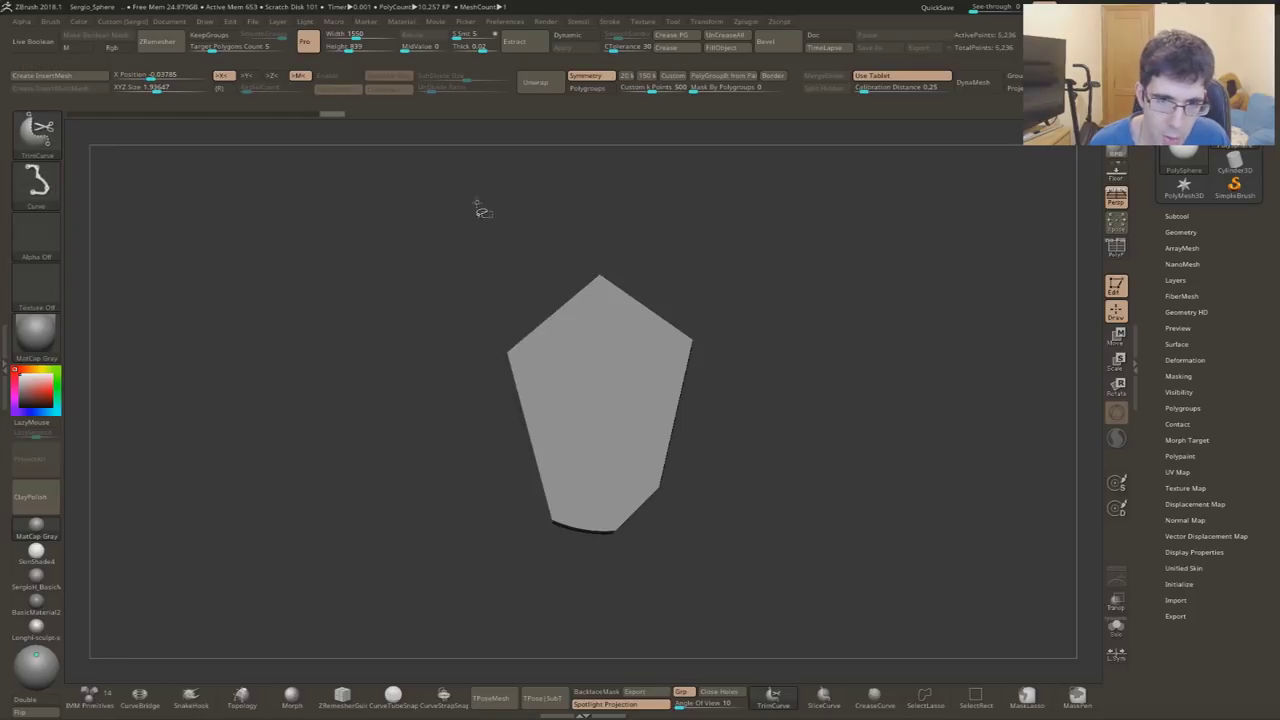
ctrl+shift+drag(491, 443, 666, 529)
- Inspect the cuts, undo back to the earlier trimmed sphere, and open the trim brush list
drag(470, 420, 610, 375)
drag(740, 400, 722, 391)
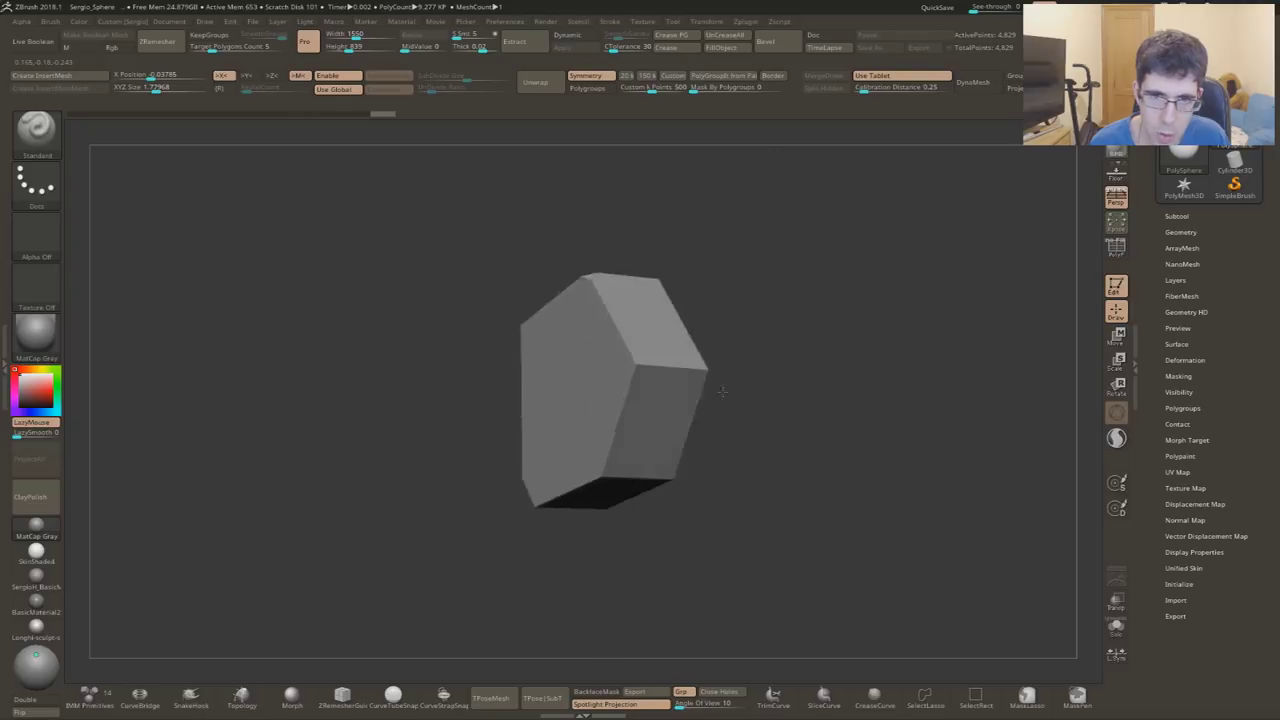
key(ctrl+z)
key(ctrl+z)
key(ctrl+z)
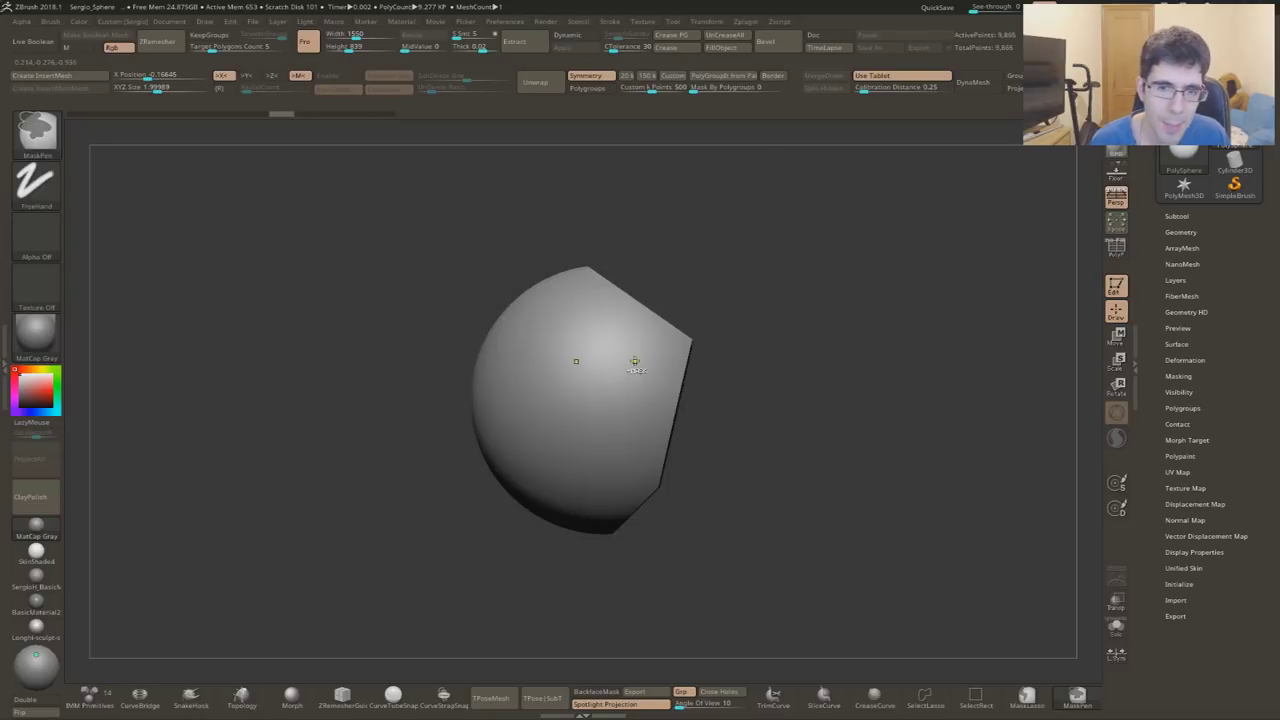
key(ctrl+shift+z)
key(ctrl+z)
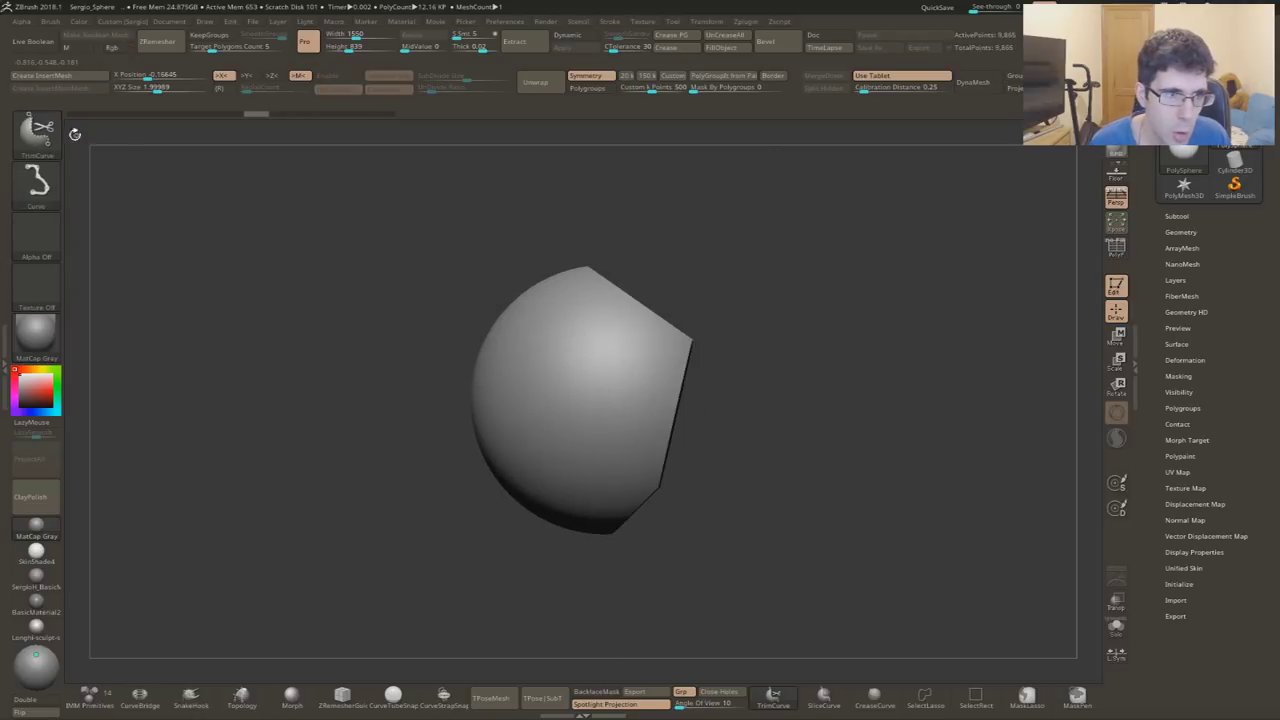
ctrl+shift+click(36, 127)
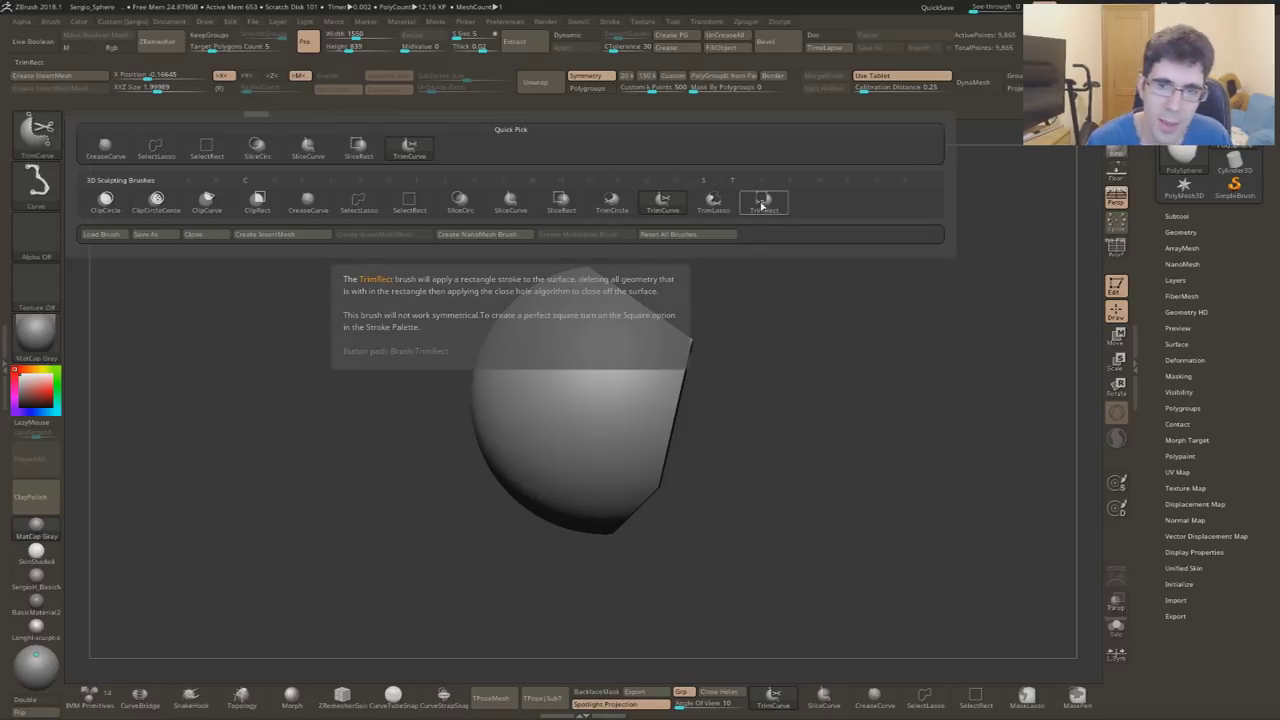
- Cut the sphere with a TrimRect rectangle, inspect it, then undo back to the flat face
click(762, 205)
mouse_move(775, 241)
mouse_down()
mouse_move(588, 485)
mouse_move(644, 466)
mouse_up()
mouse_move(633, 390)
right_down()
mouse_move(686, 389)
mouse_move(517, 214)
mouse_move(579, 352)
mouse_move(562, 411)
right_up()
alt+right_drag(548, 308, 533, 277)
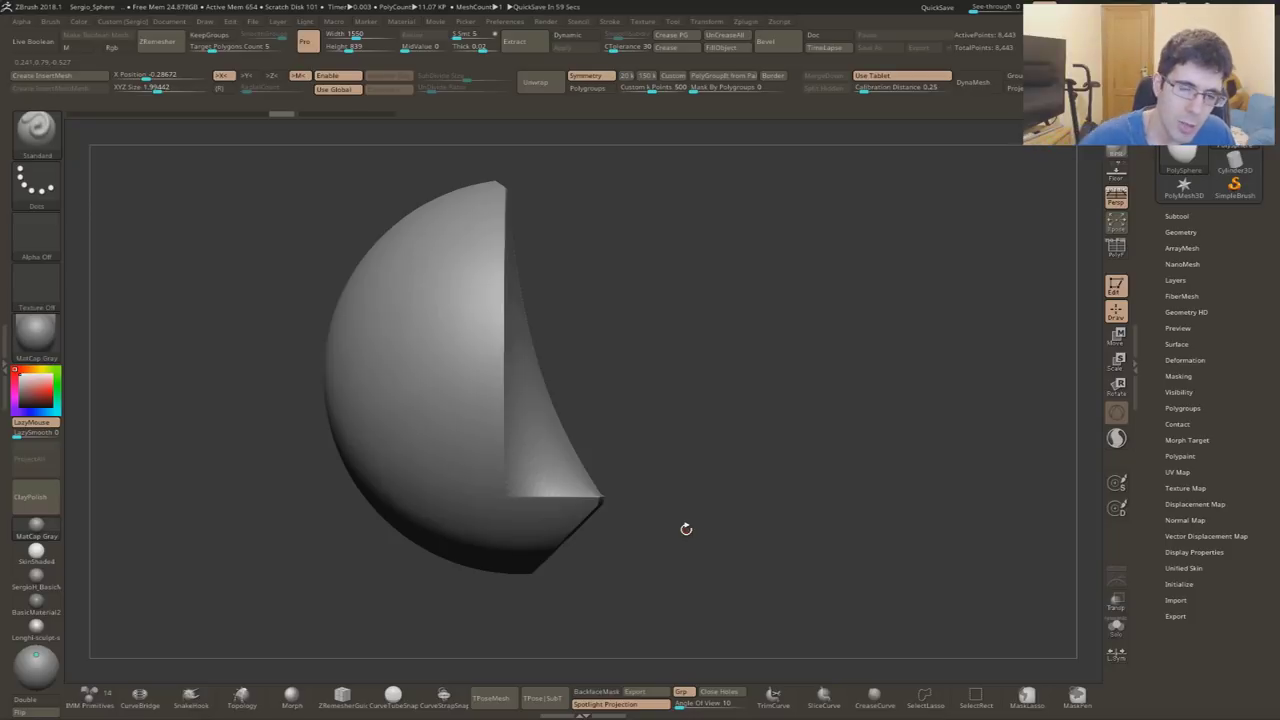
mouse_move(549, 328)
right_down()
mouse_move(508, 351)
mouse_move(581, 386)
right_up()
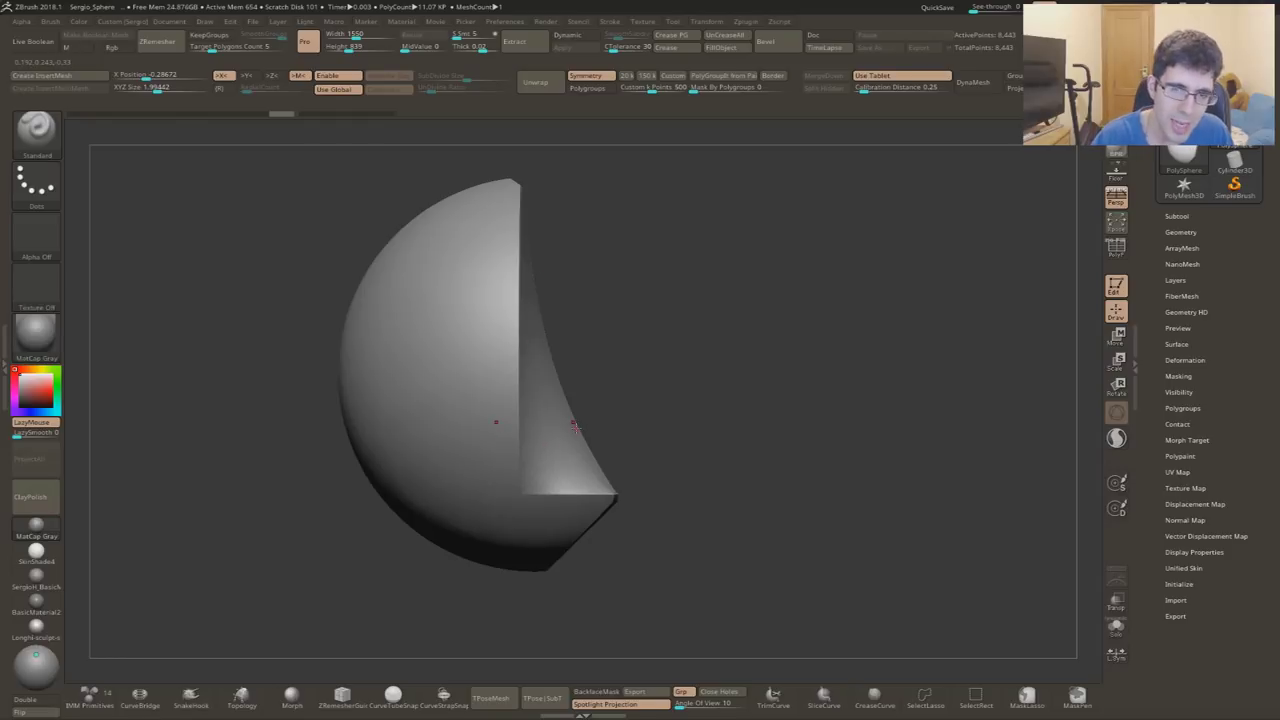
key(ctrl+z)
- Reselect TrimRect and reopen the clip, slice and trim brush list
ctrl+shift+click(35, 128)
click(288, 174)
click(35, 128)
mouse_move(459, 202)
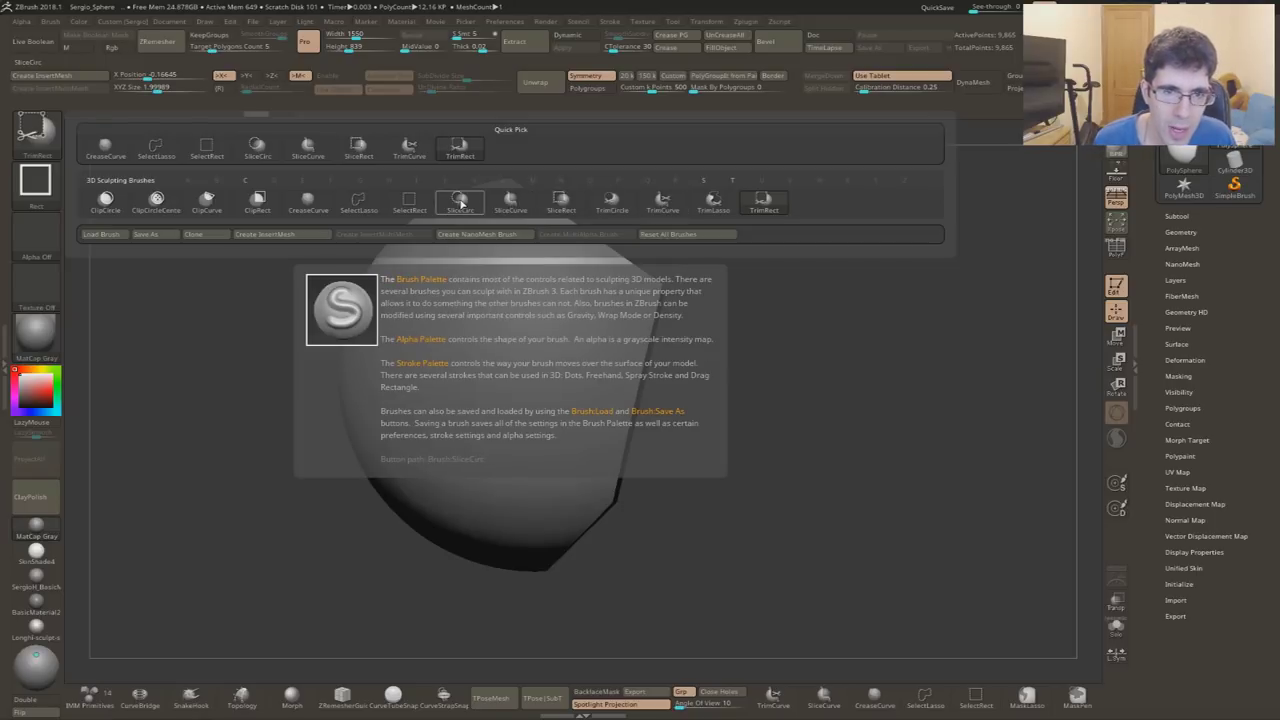
- Slice a circle into the sphere's upper right with SliceCirc in Polyframe view, inspect, then undo
click(460, 203)
drag(580, 400, 586, 340)
key(shift+f)
mouse_move(586, 340)
ctrl+right_down()
mouse_move(657, 373)
mouse_move(829, 229)
ctrl+right_up()
mouse_move(829, 229)
ctrl+shift+mouse_down()
mouse_move(643, 393)
mouse_move(50, 145)
mouse_move(648, 376)
ctrl+shift+mouse_up()
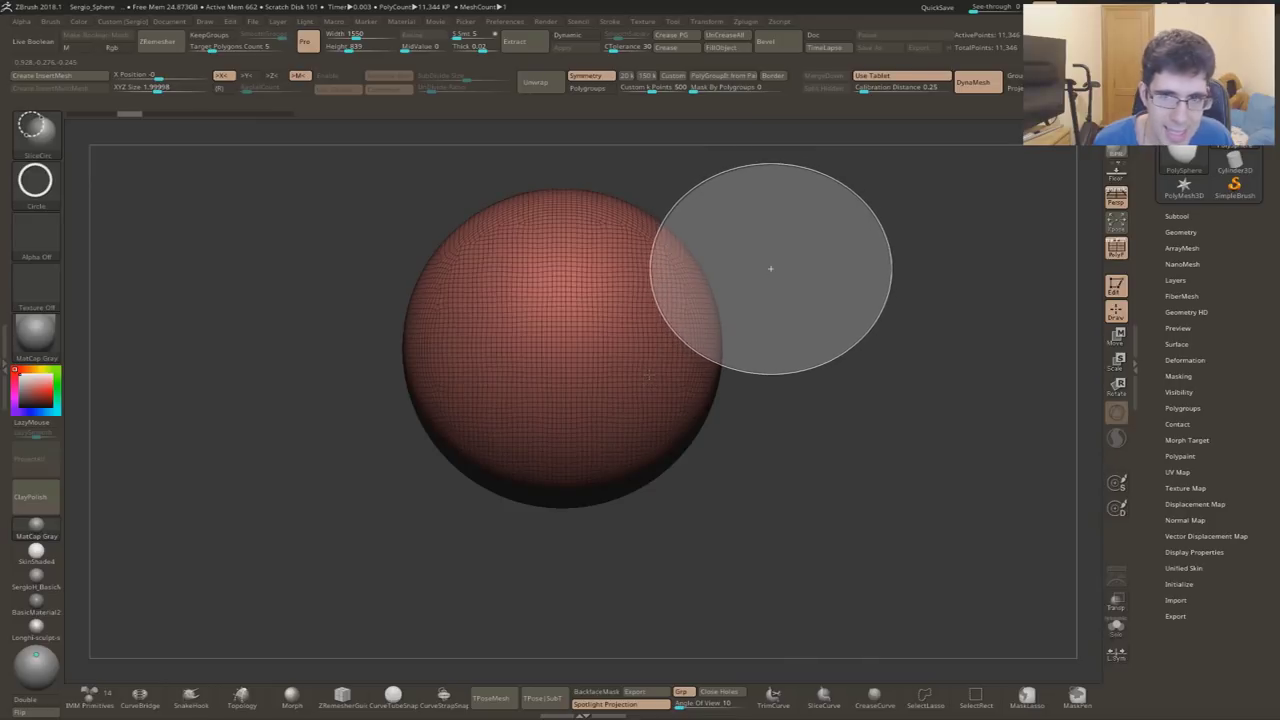
ctrl+shift+drag(648, 376, 654, 380)
mouse_move(654, 380)
ctrl+right_down()
mouse_move(727, 438)
mouse_move(646, 306)
mouse_move(680, 197)
ctrl+right_up()
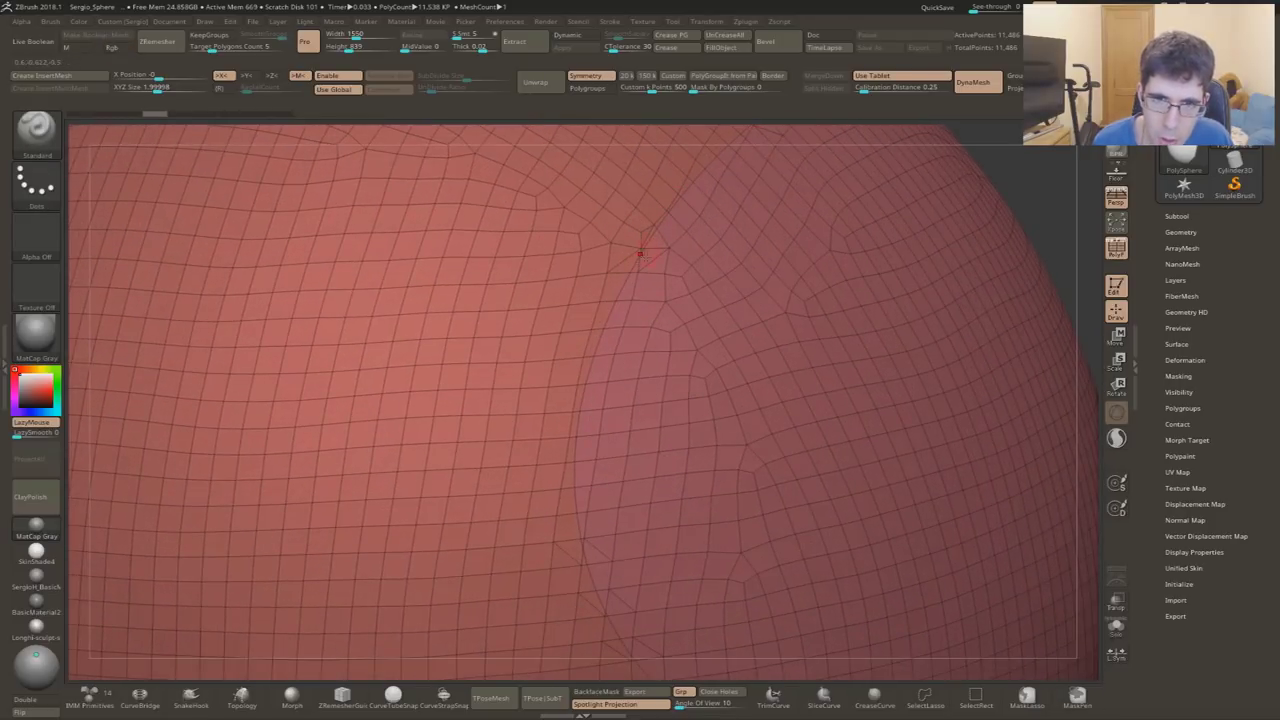
mouse_move(579, 410)
right_down()
mouse_move(611, 363)
mouse_move(648, 344)
right_up()
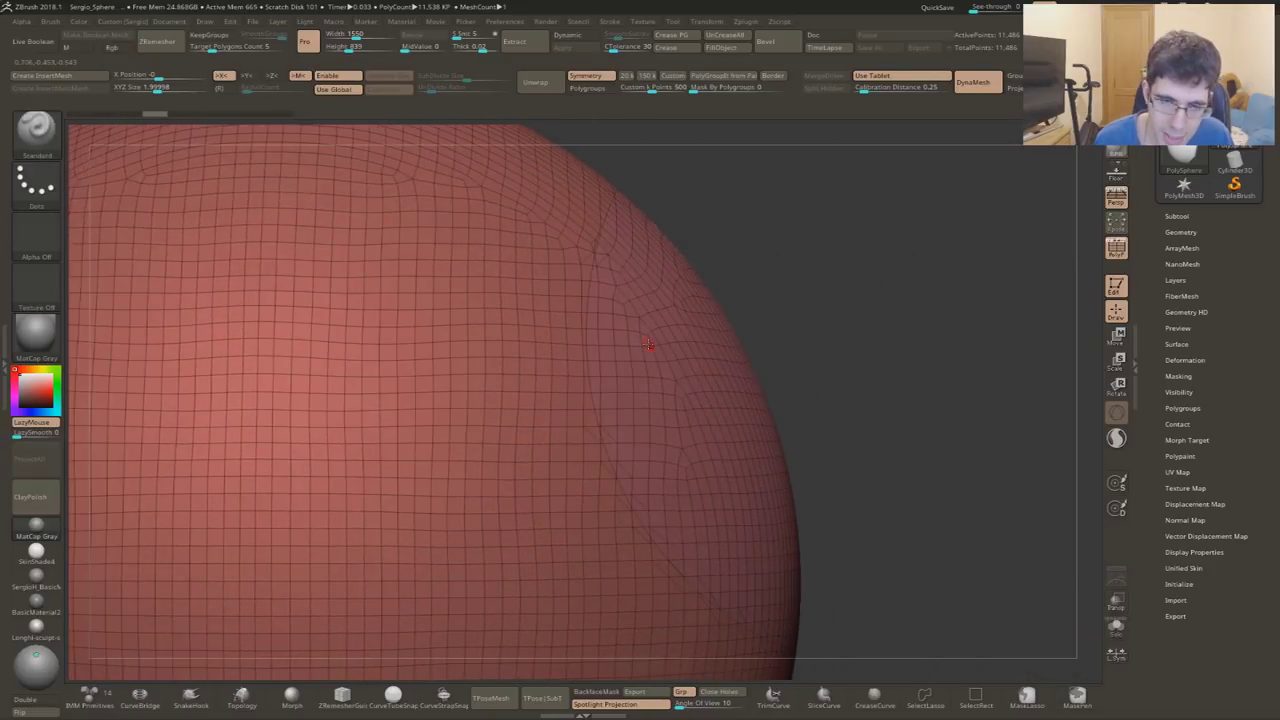
mouse_move(648, 344)
ctrl+right_down()
mouse_move(680, 345)
mouse_move(672, 328)
ctrl+right_up()
key(ctrl+z)
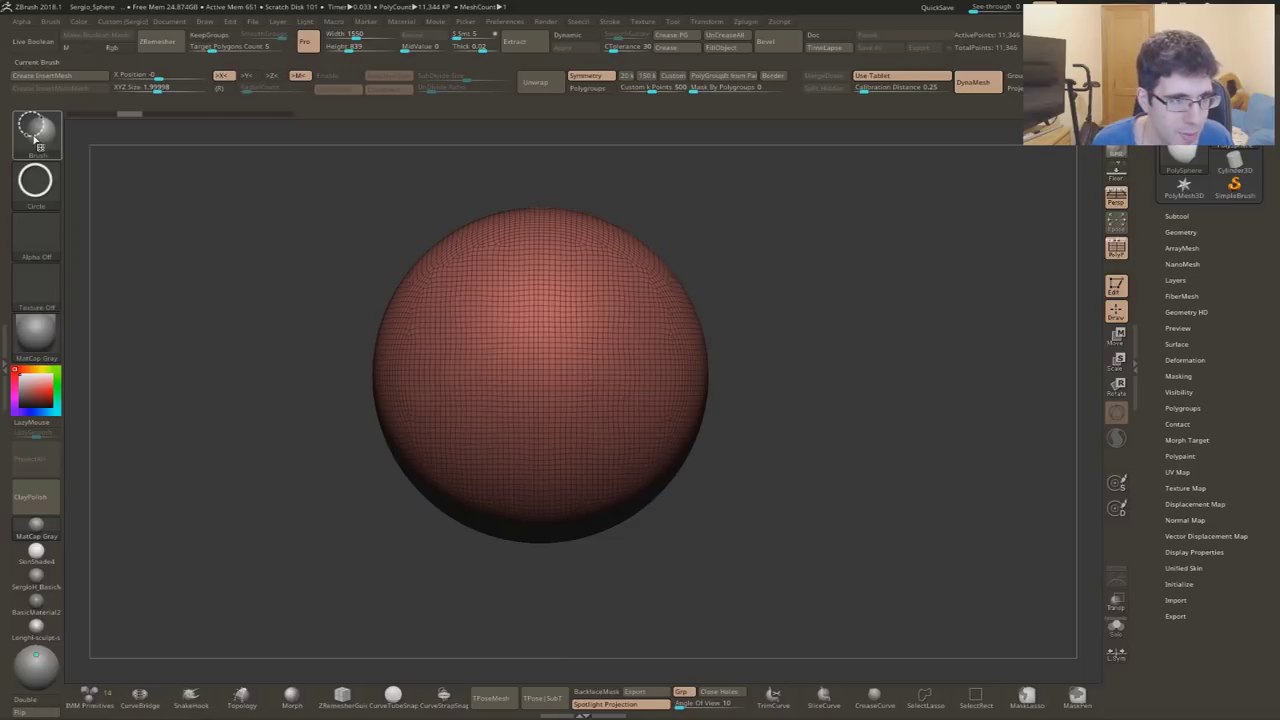
- Slice a wedge-shaped polygroup down the sphere's right side with SliceCurve
ctrl+shift+click(36, 125)
click(533, 214)
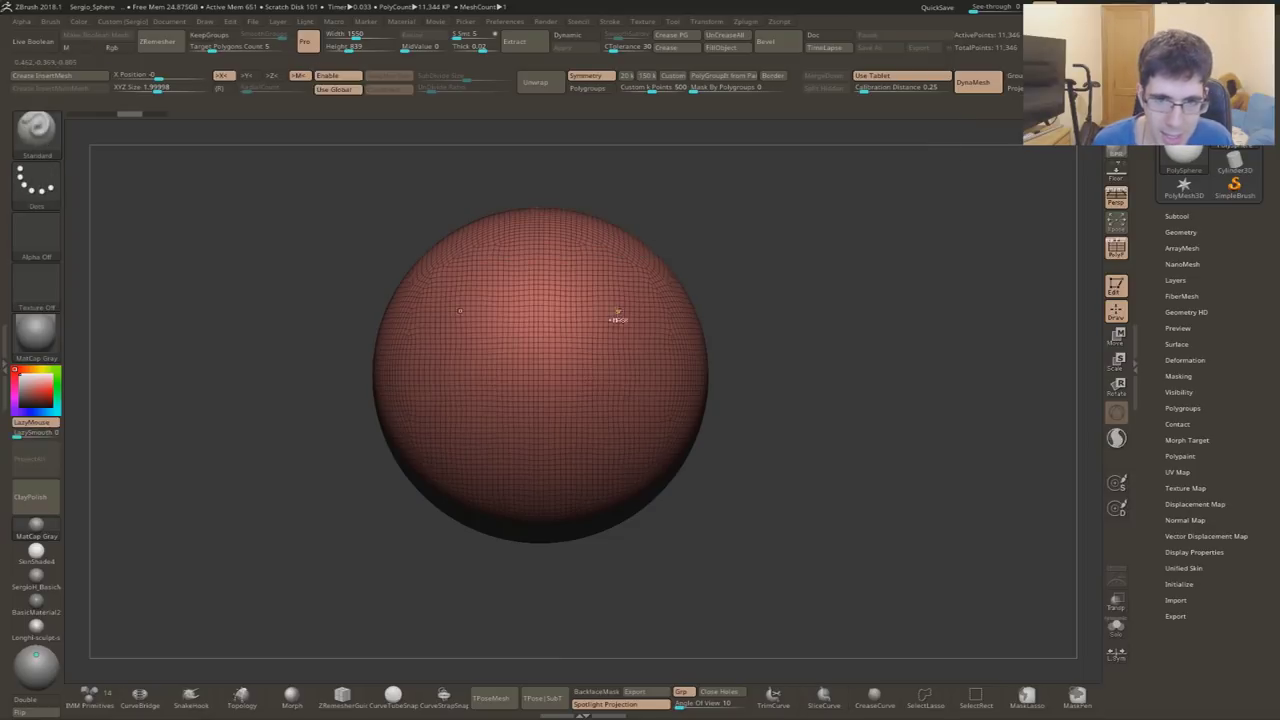
alt+right_drag(614, 314, 730, 250)
mouse_move(716, 262)
ctrl+shift+mouse_down()
mouse_move(557, 381)
mouse_move(688, 645)
ctrl+shift+mouse_up()
alt+right_drag(569, 363, 597, 408)
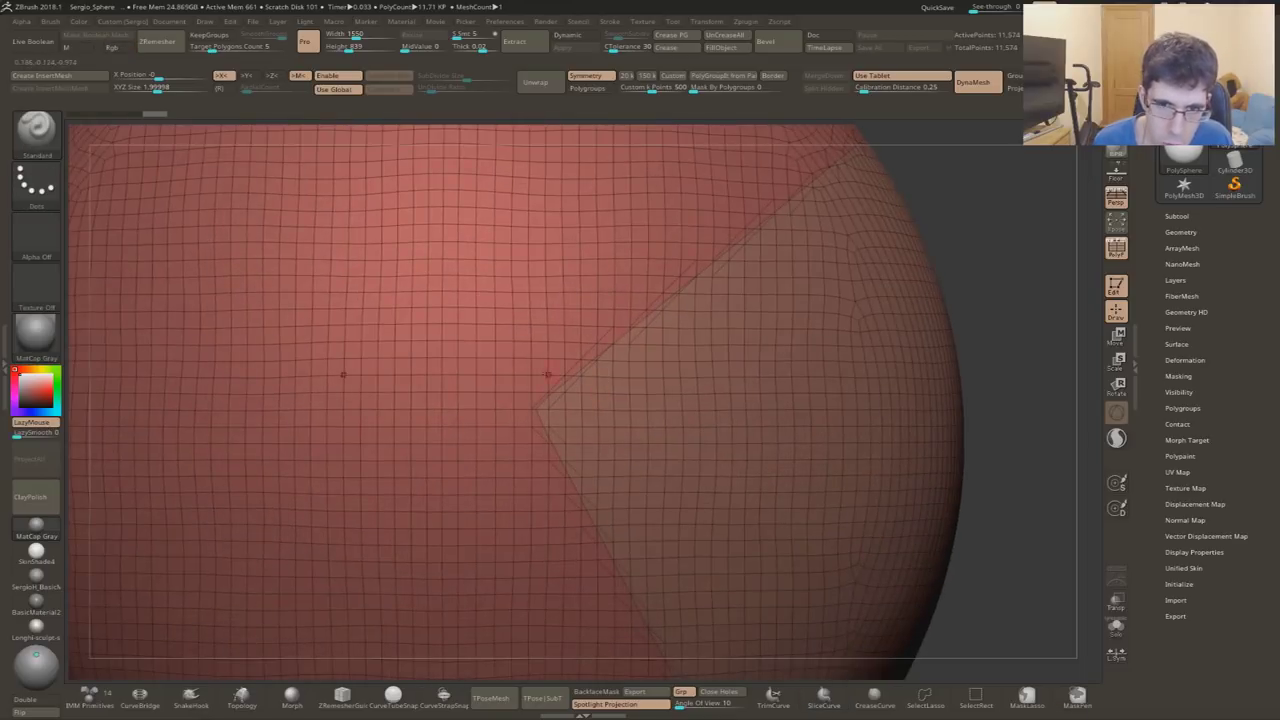
mouse_move(727, 272)
alt+right_down()
mouse_move(700, 340)
mouse_move(732, 400)
alt+right_up()
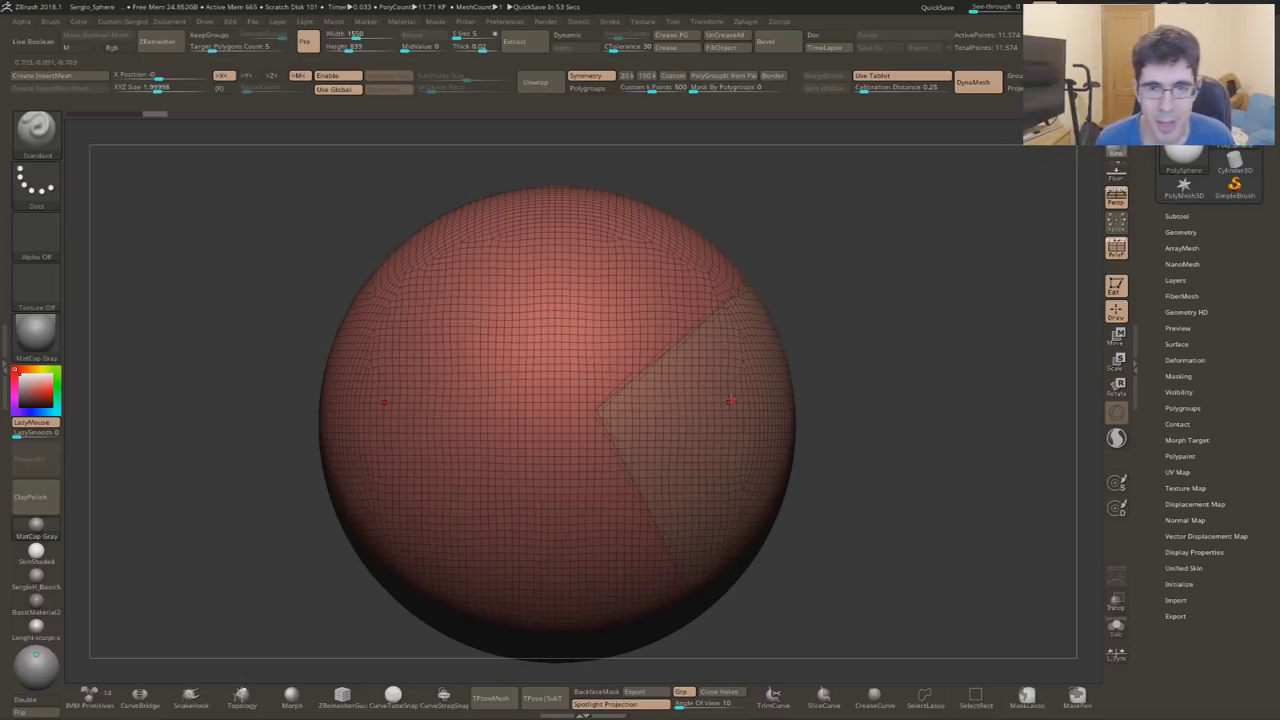
- Reframe the sphere, toggle the wireframe, and expand Tool > Geometry
alt+right_drag(722, 409, 549, 319)
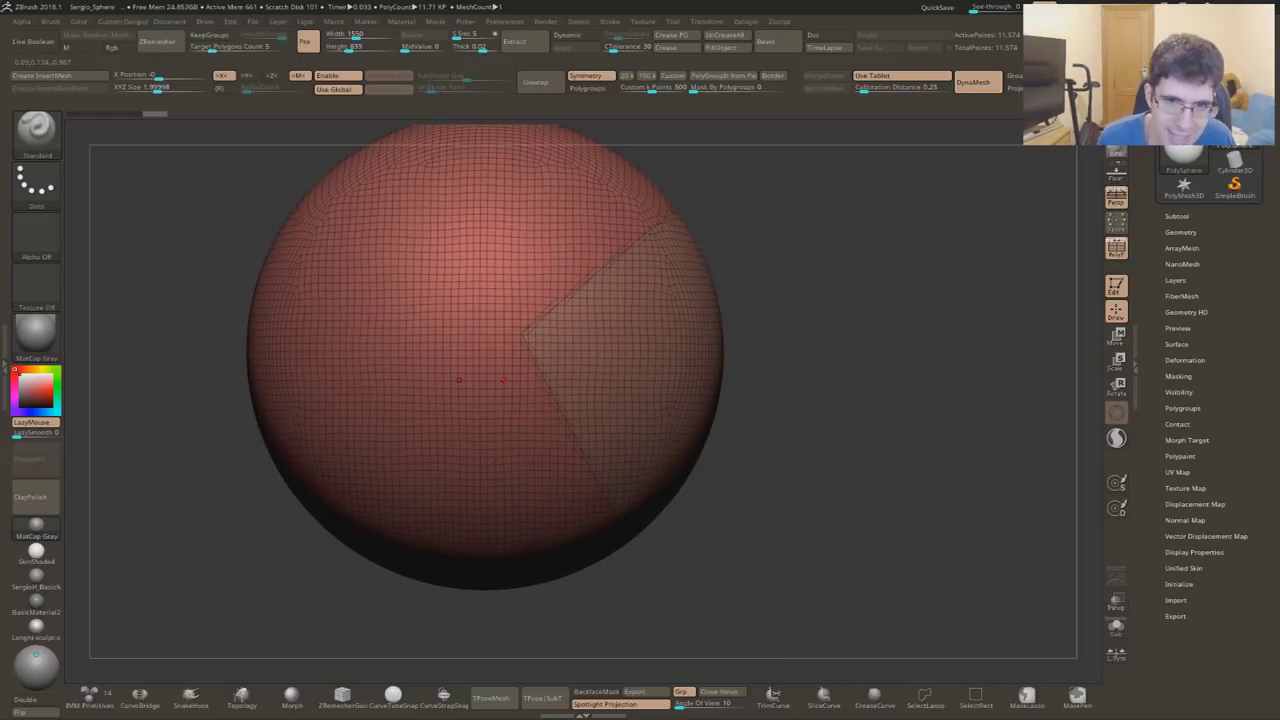
alt+right_drag(511, 372, 603, 363)
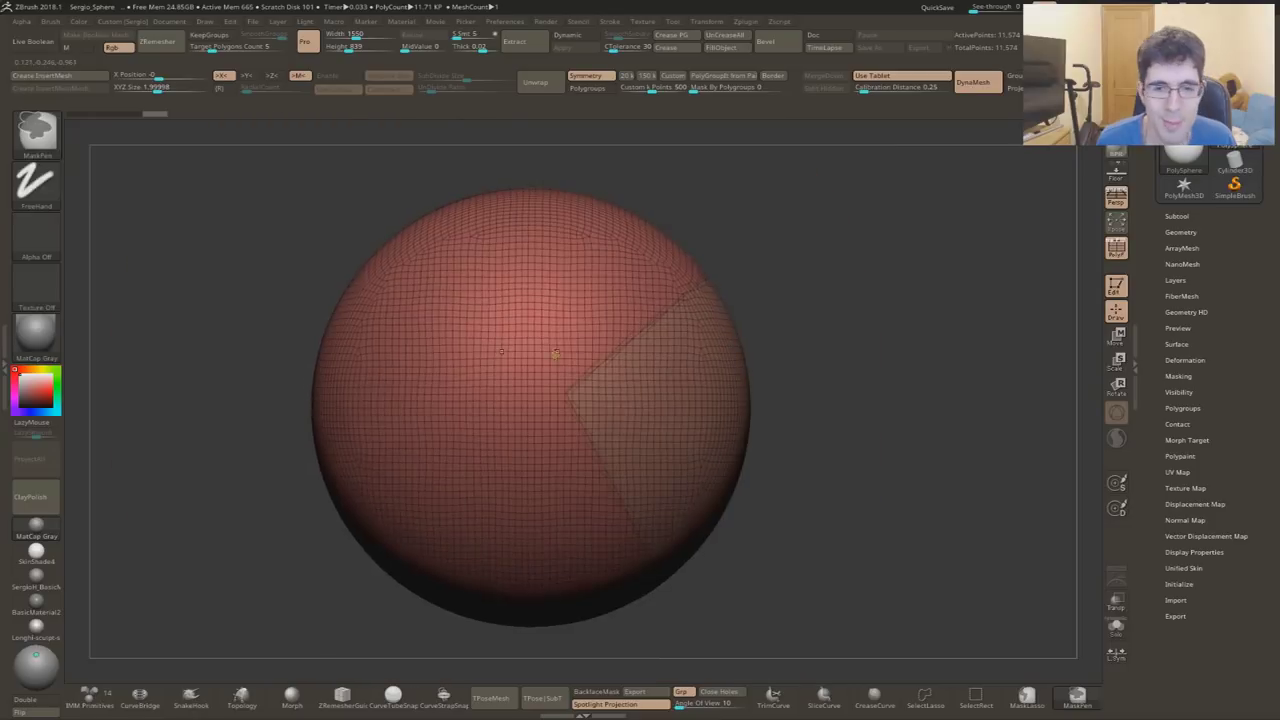
key(shift+f)
key(shift+f)
alt+right_drag(603, 363, 498, 262)
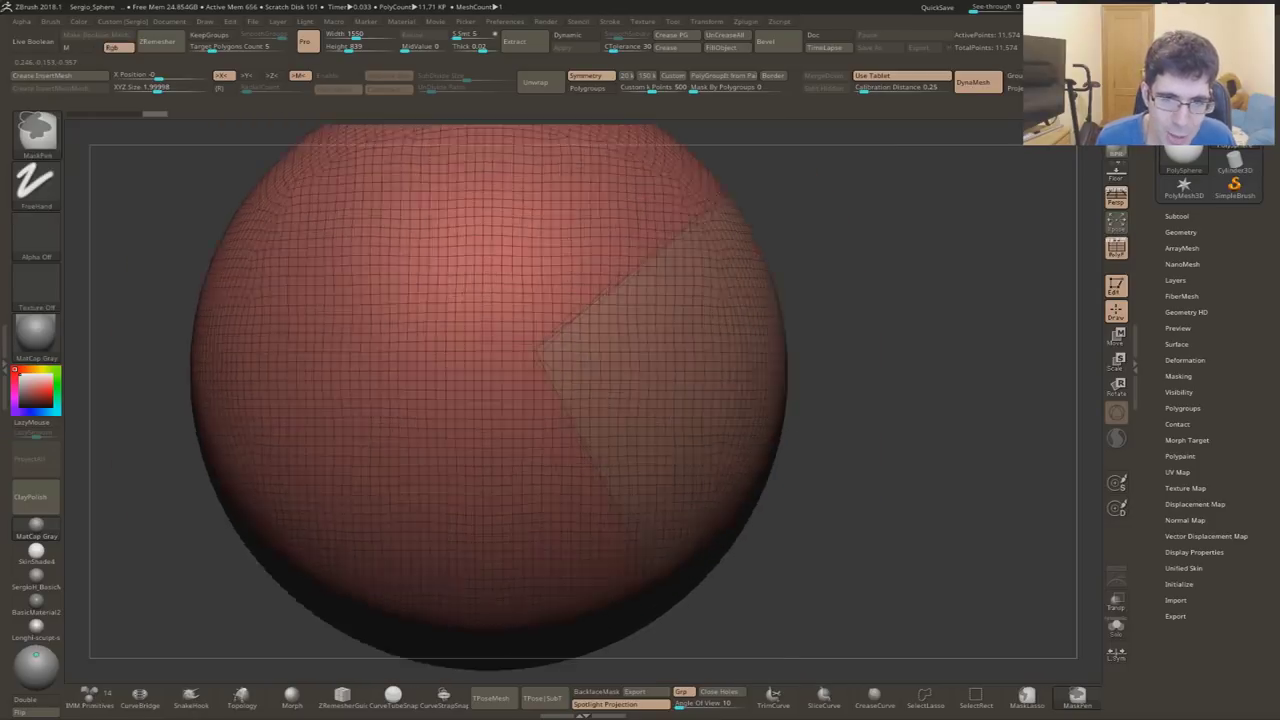
key(f)
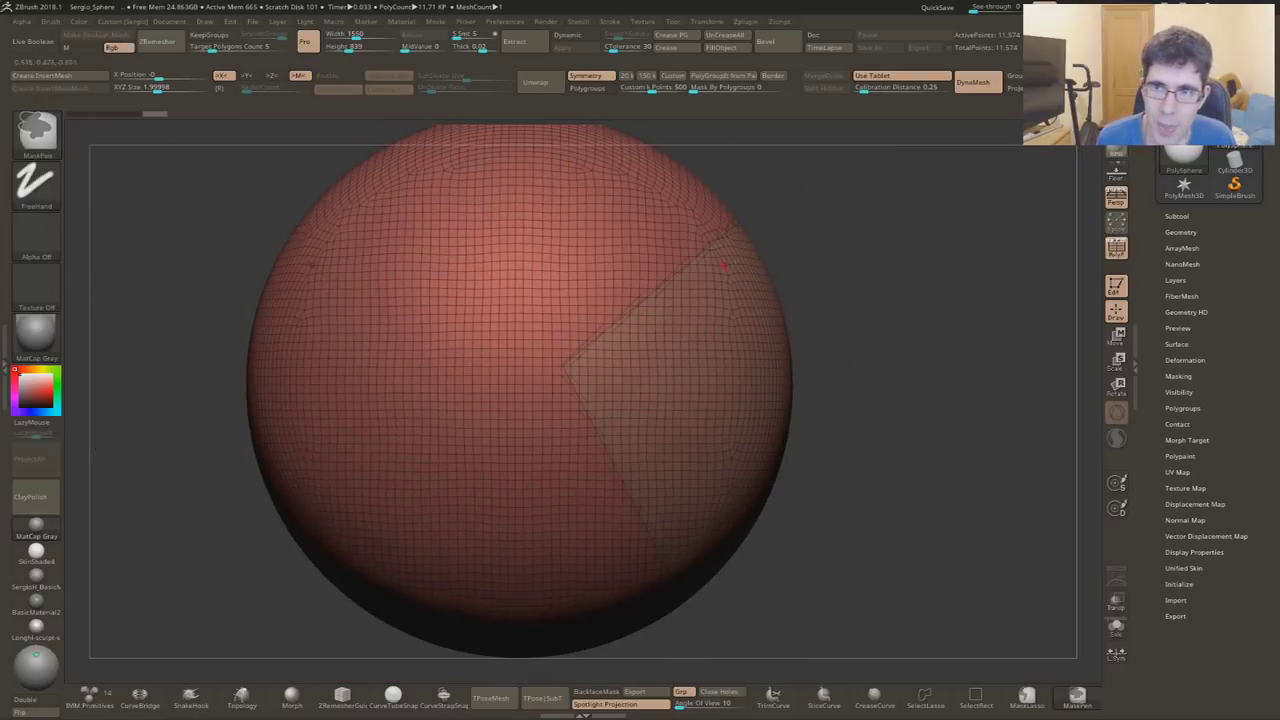
click(1200, 233)
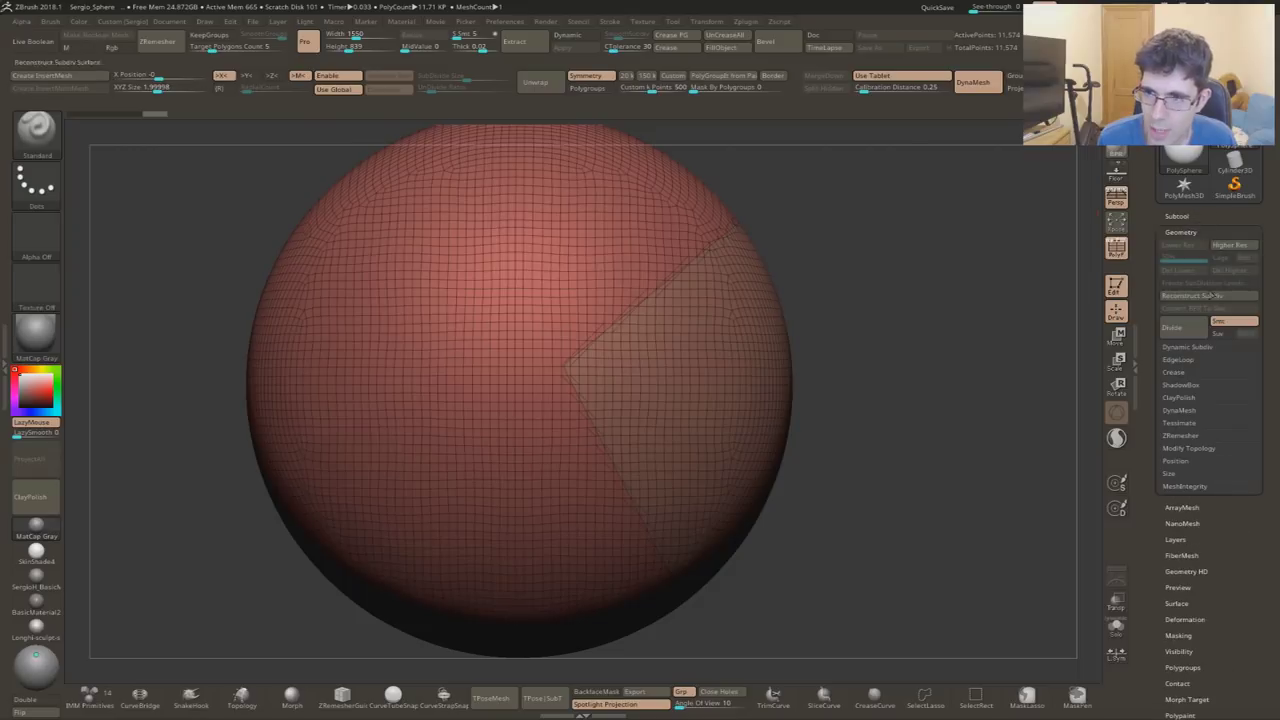
- Enable DynaMesh Groups and remesh the sphere at resolution 376
click(1188, 412)
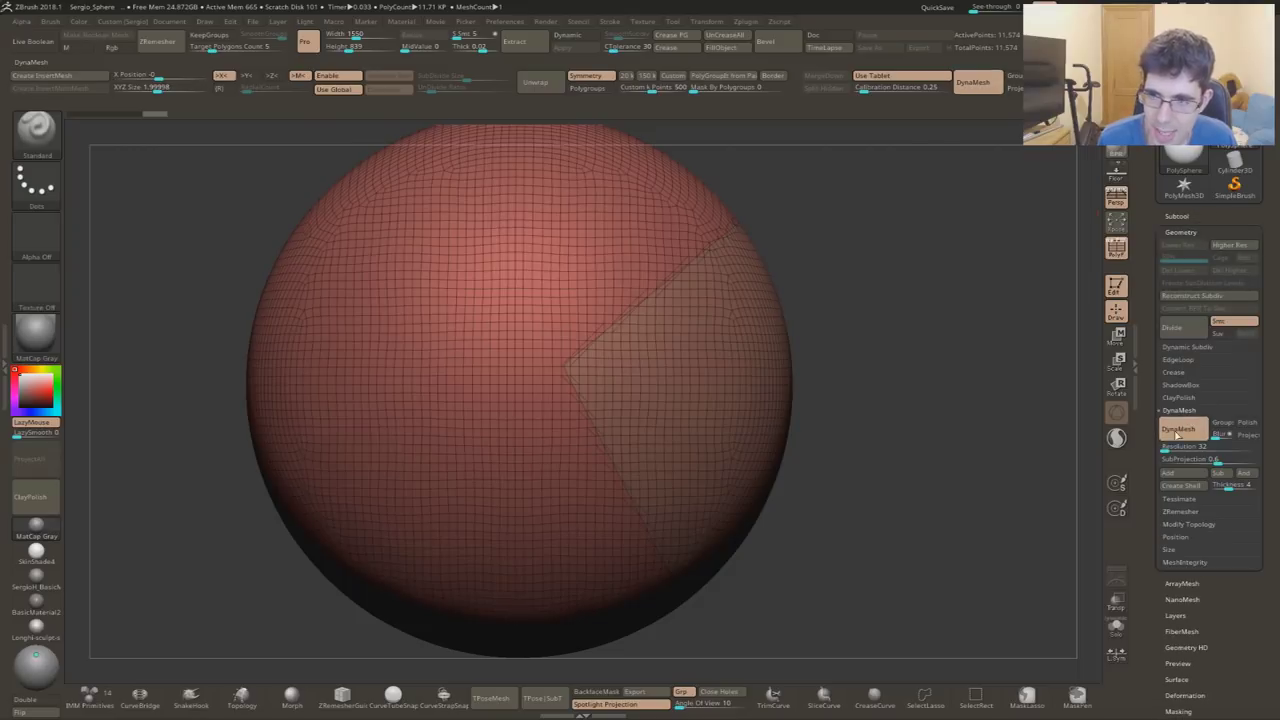
click(1015, 79)
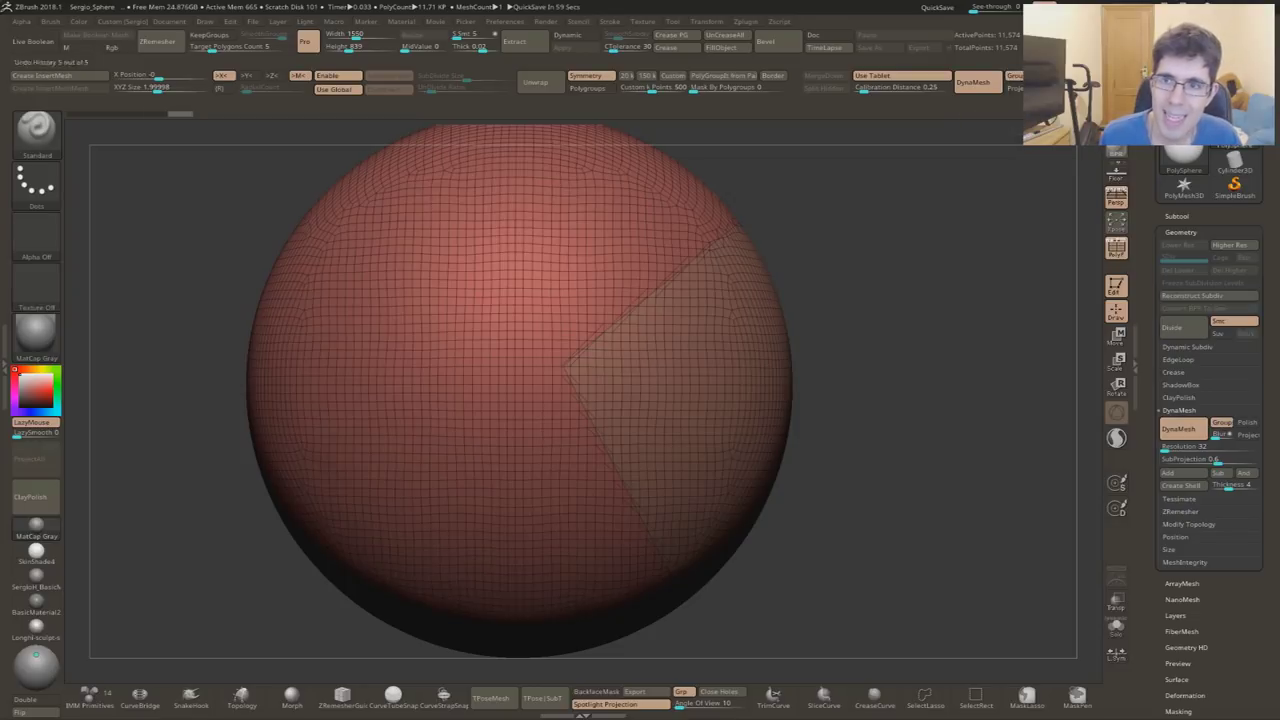
ctrl+drag(880, 196, 935, 345)
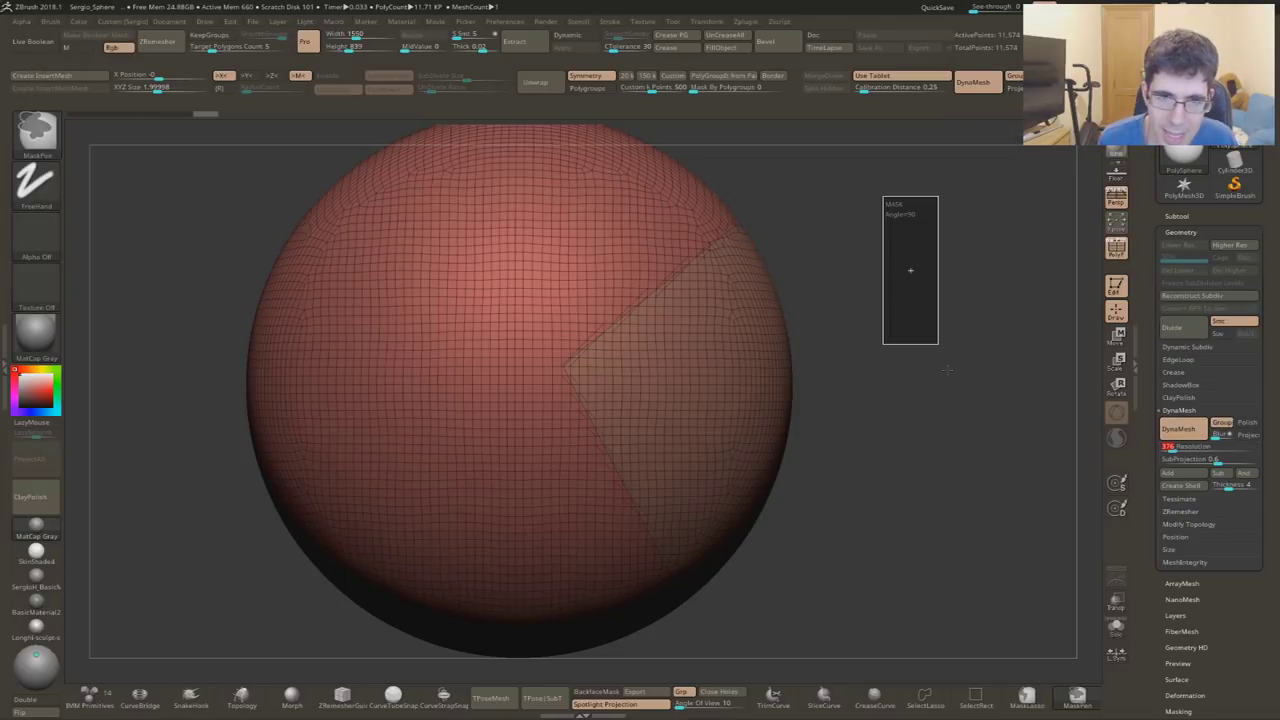
- Isolate the wedge polygroup to inspect it, then show the whole sphere again
ctrl+shift+click(663, 337)
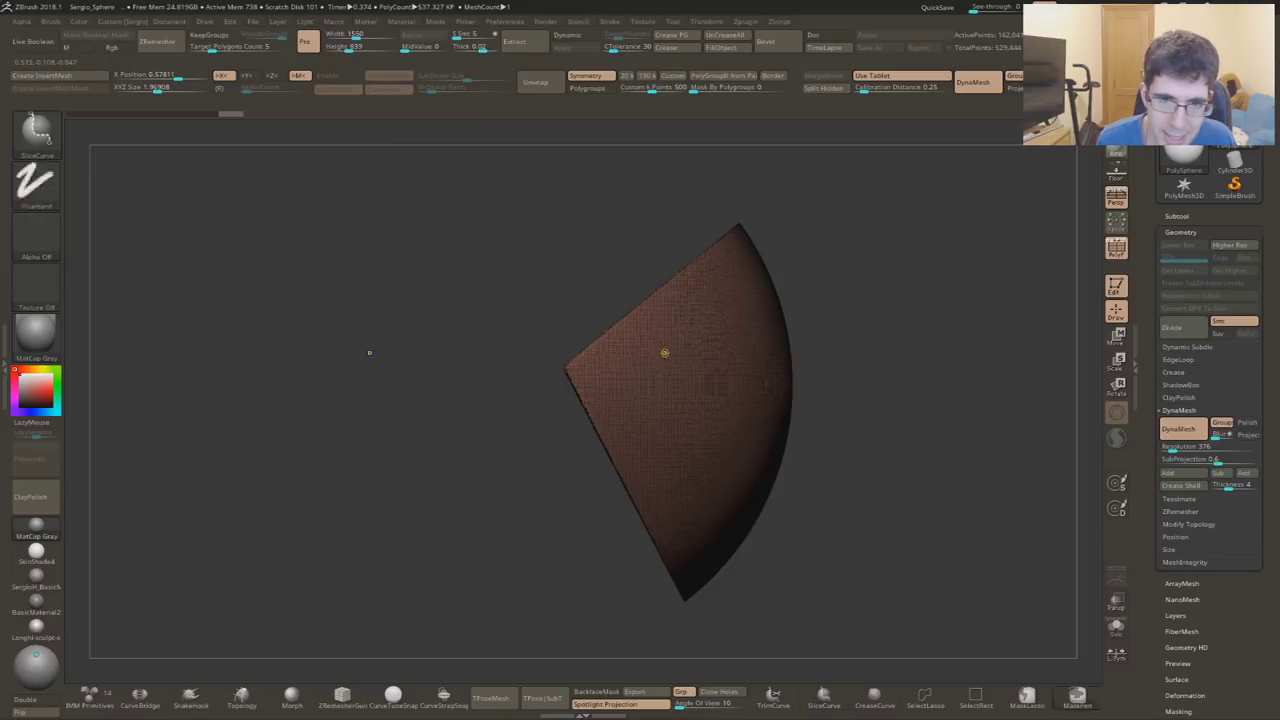
key(shift+f)
mouse_move(686, 354)
mouse_down()
mouse_move(725, 390)
mouse_move(843, 385)
mouse_up()
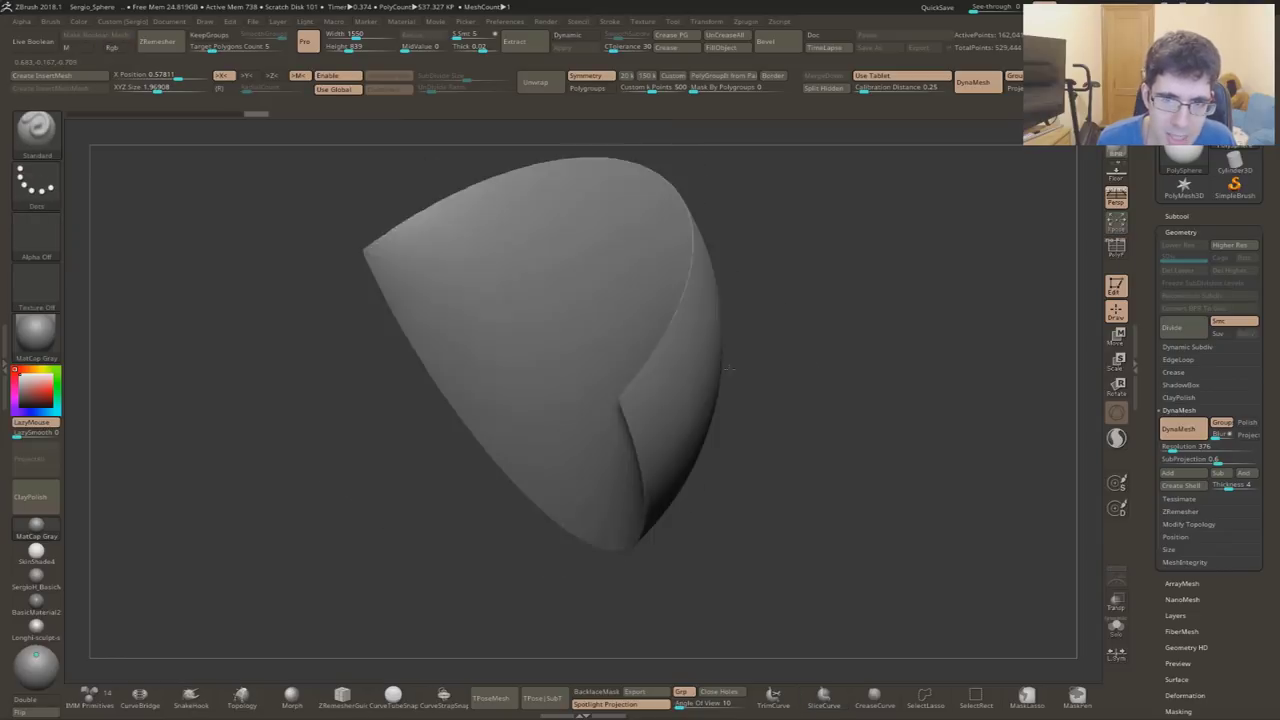
key(ctrl+shift)
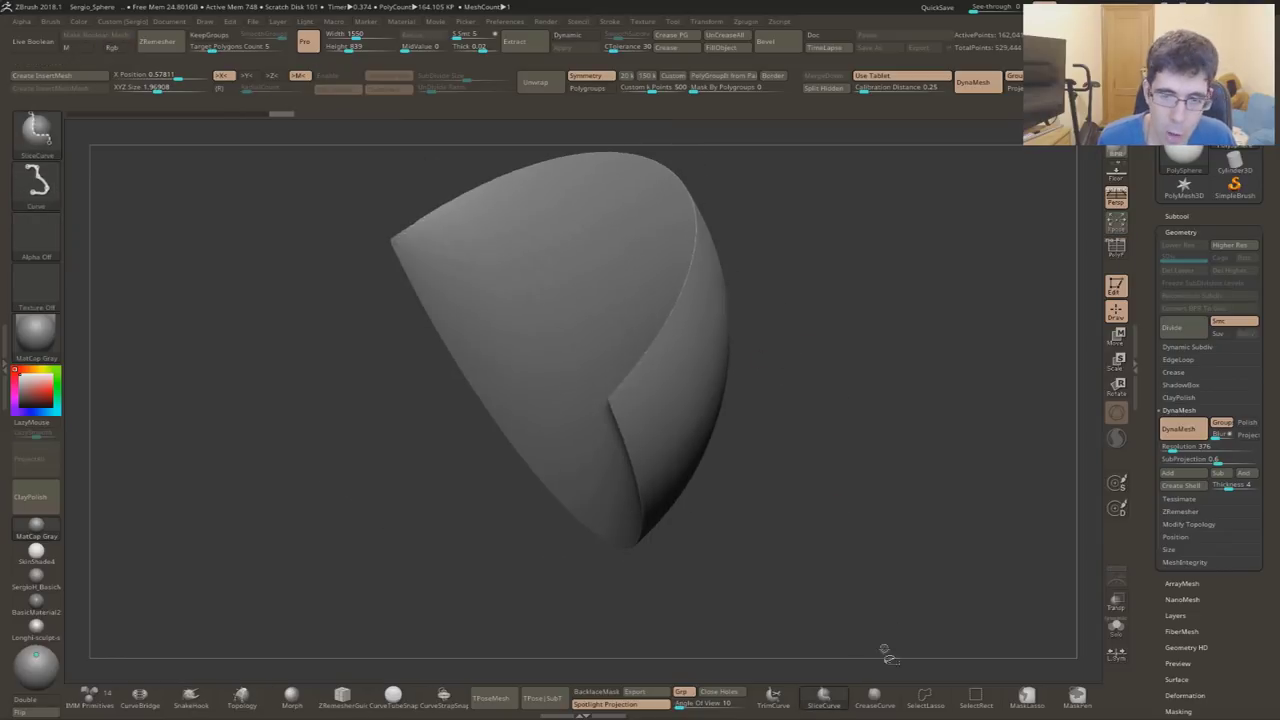
ctrl+shift+click(900, 634)
mouse_move(891, 523)
mouse_down()
mouse_move(950, 520)
mouse_move(651, 409)
mouse_move(606, 292)
mouse_up()
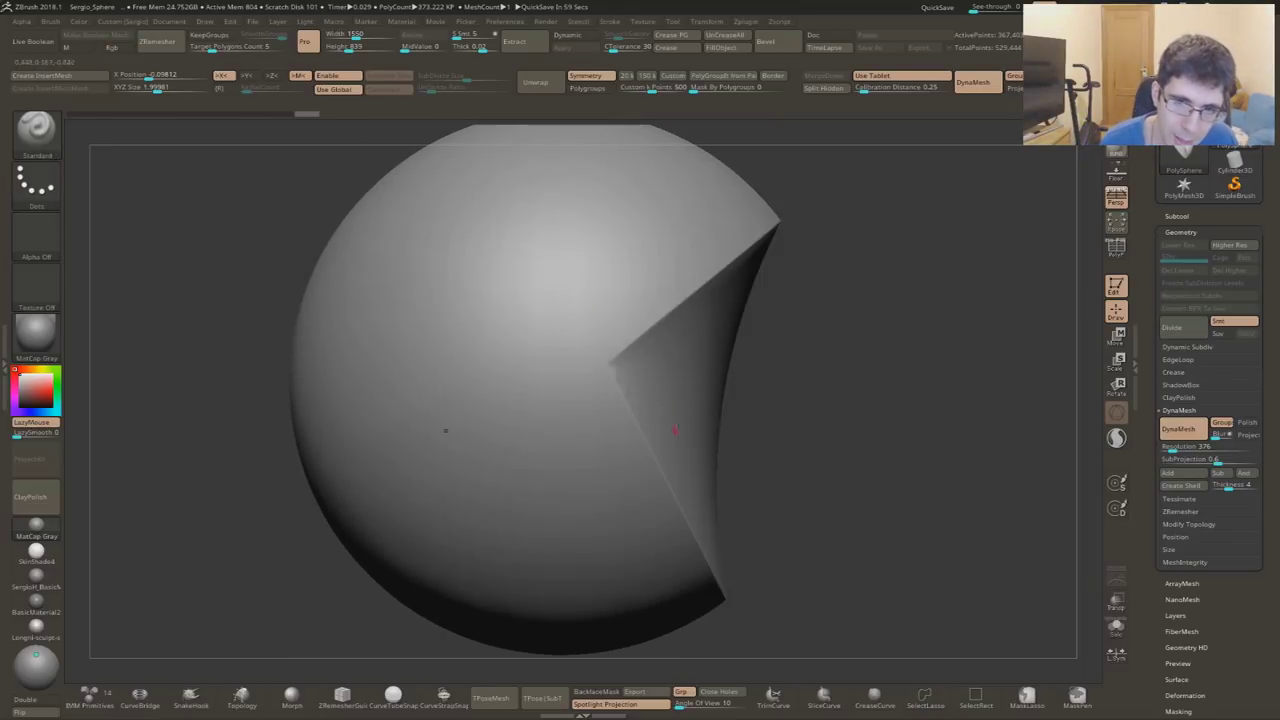
ctrl+shift+click(799, 382)
ctrl+shift+click(798, 383)
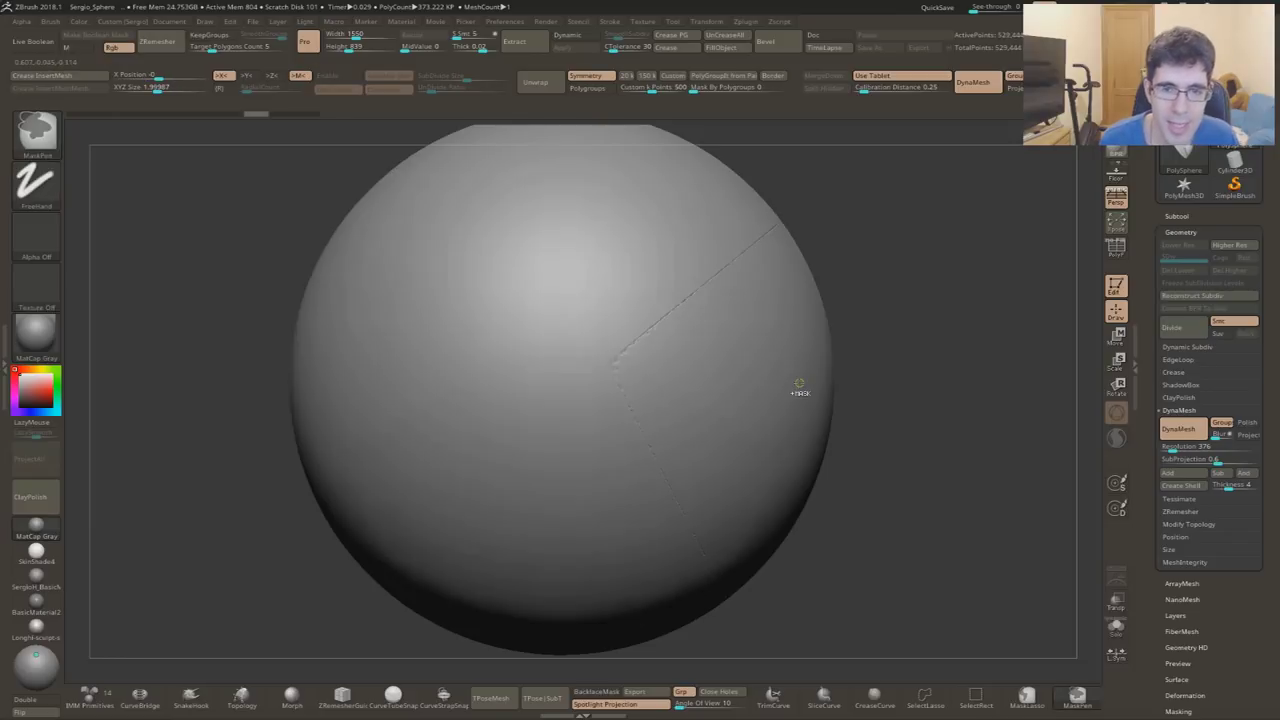
- Undo back to the low-resolution sphere and open the select, clip, slice and trim brushes
key(shift+f)
key(ctrl)
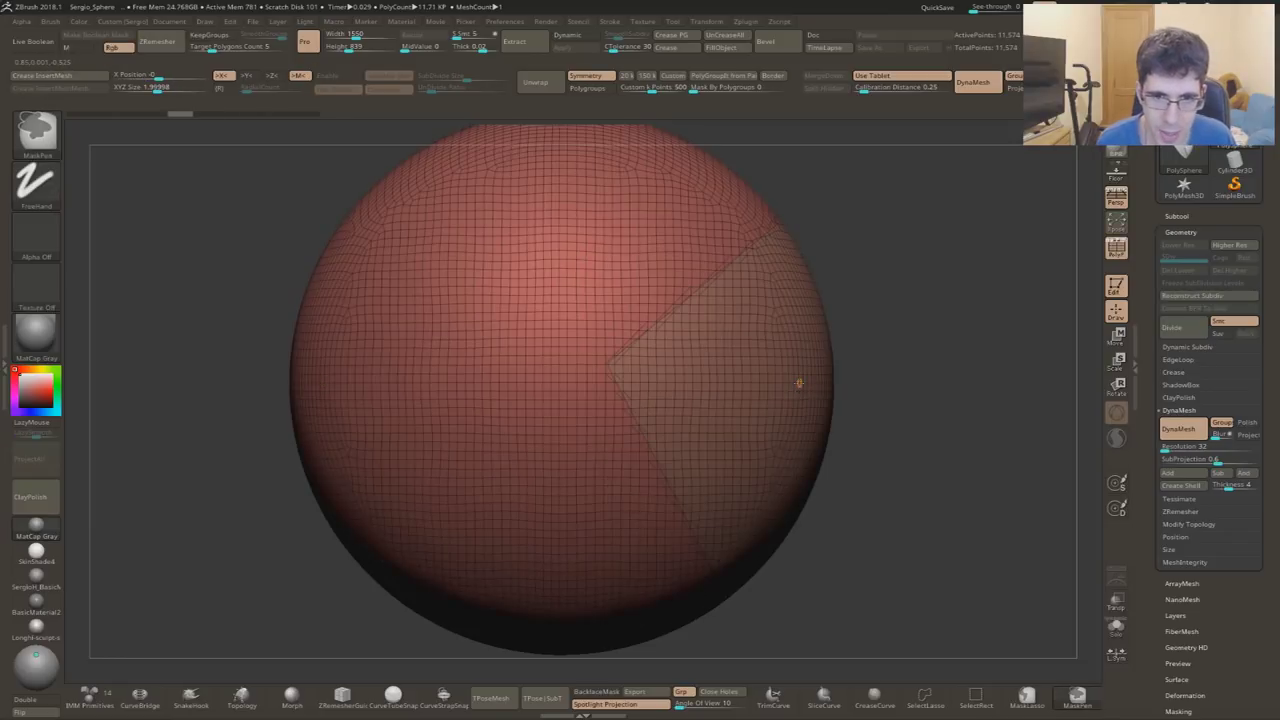
ctrl+shift+click(42, 131)
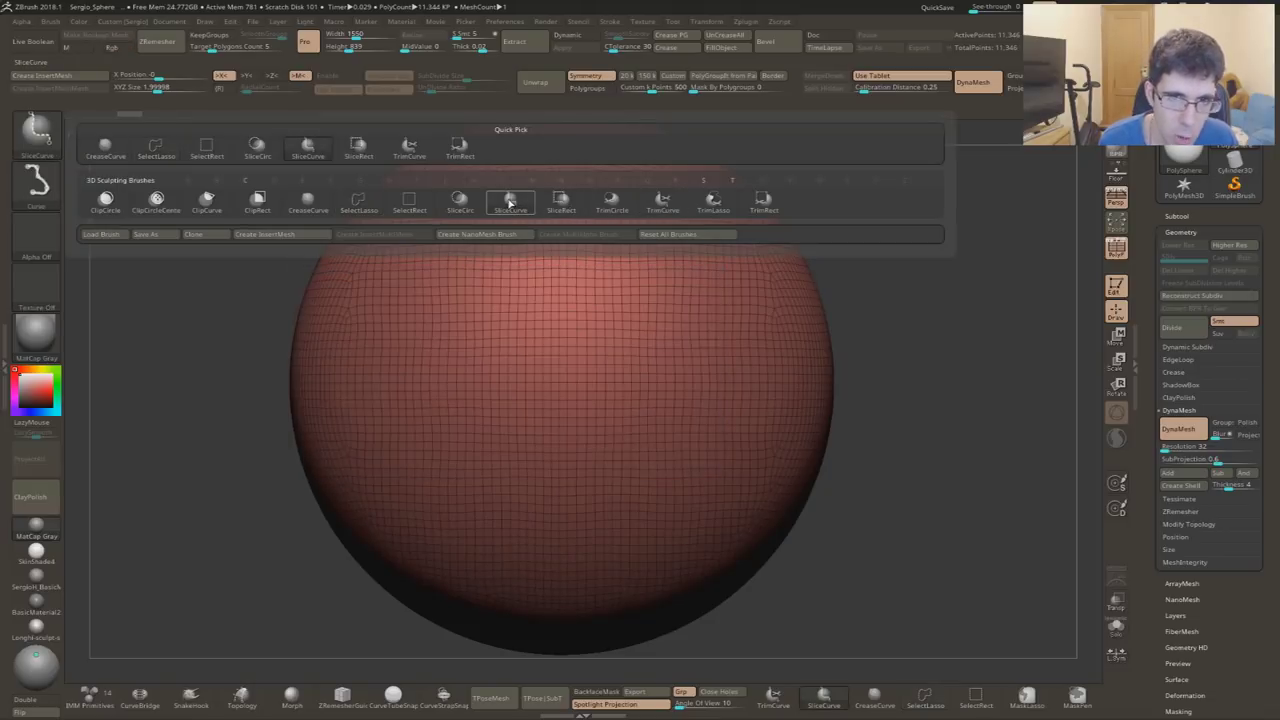
- Split the sphere into two polygroups with a straight slice line, discarding a bent slice
ctrl+shift+drag(826, 183, 885, 607)
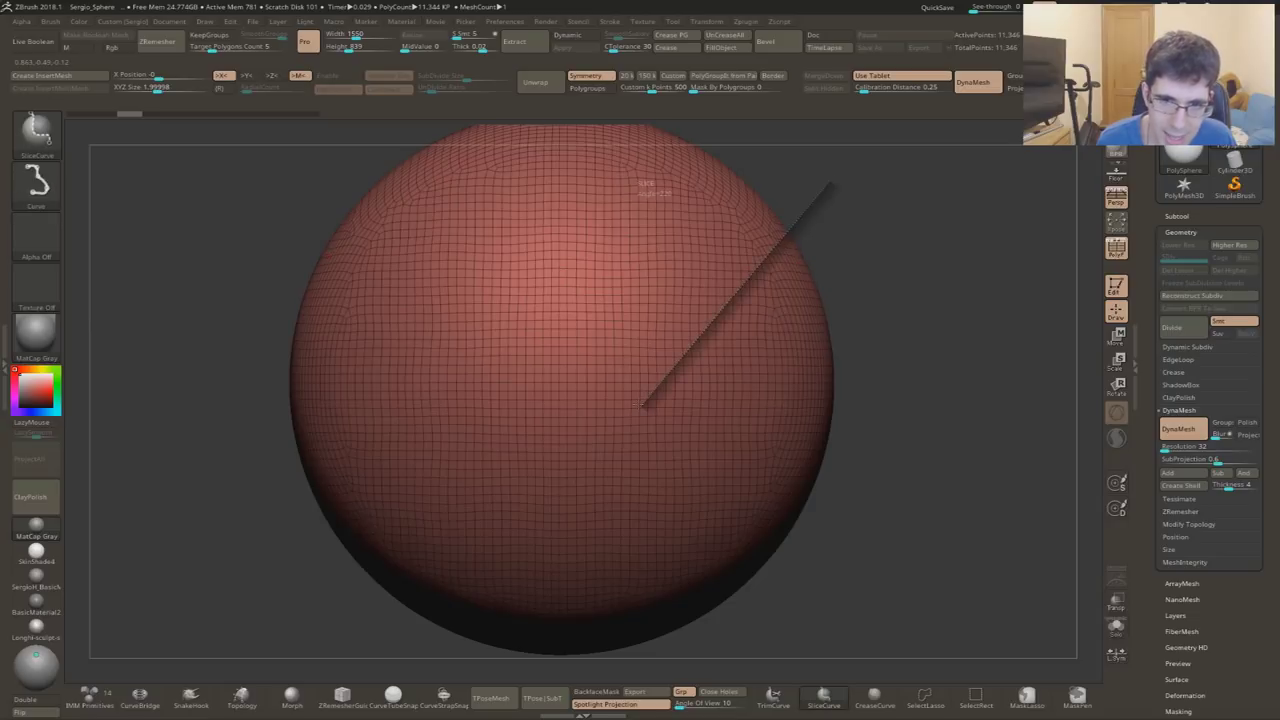
ctrl+right_drag(791, 583, 788, 410)
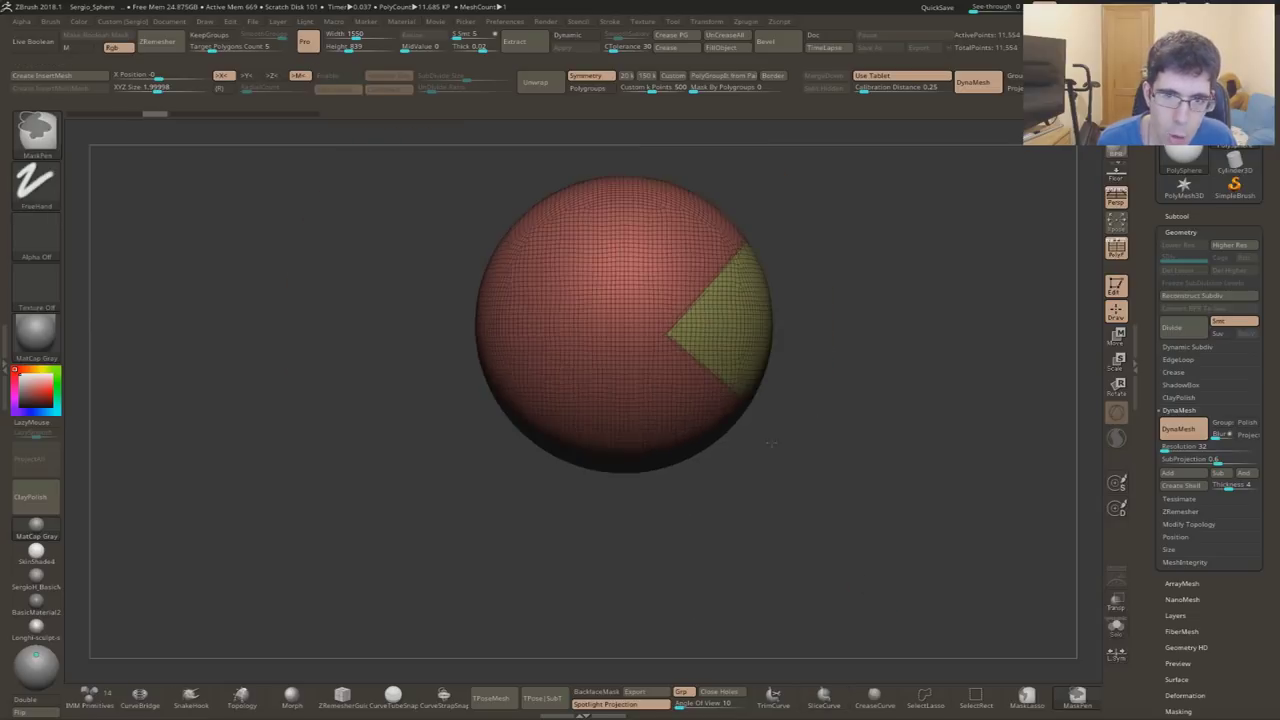
key(ctrl+z)
ctrl+shift+drag(784, 197, 500, 535)
right_drag(717, 457, 651, 450)
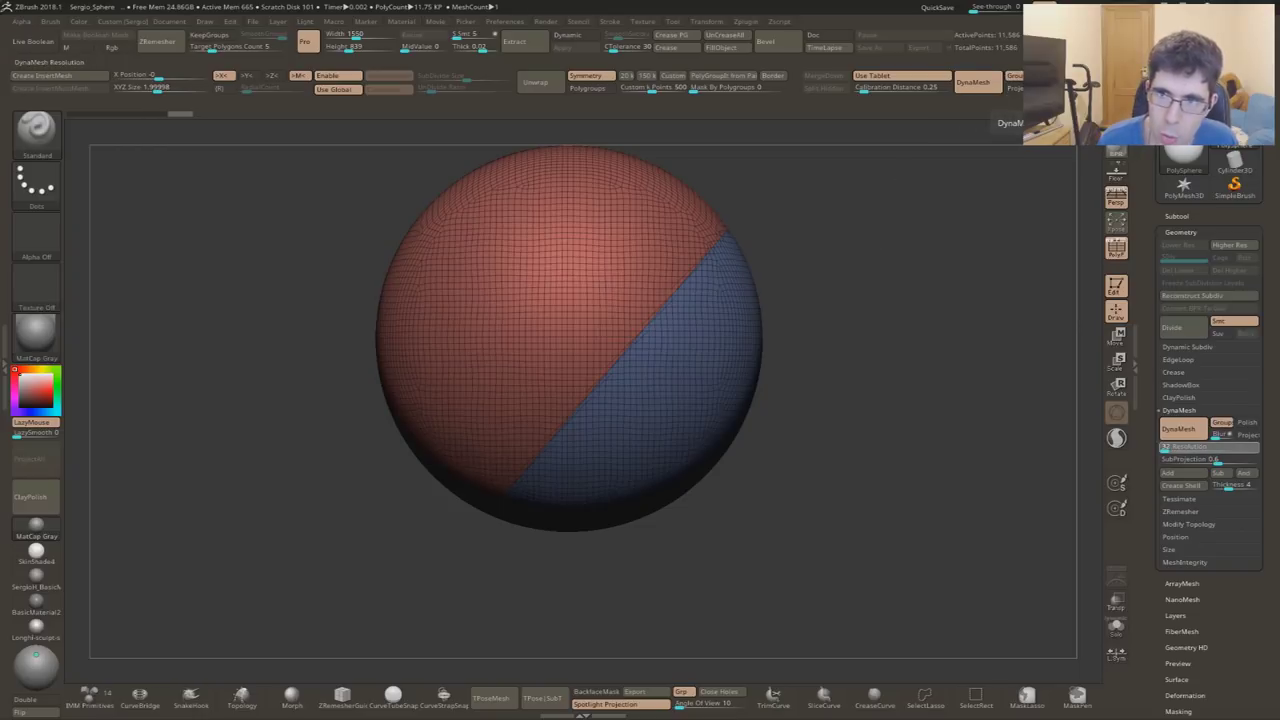
- DynaMesh the split sphere, undo a test curve trim, and draw a second slice line
ctrl+drag(891, 224, 865, 334)
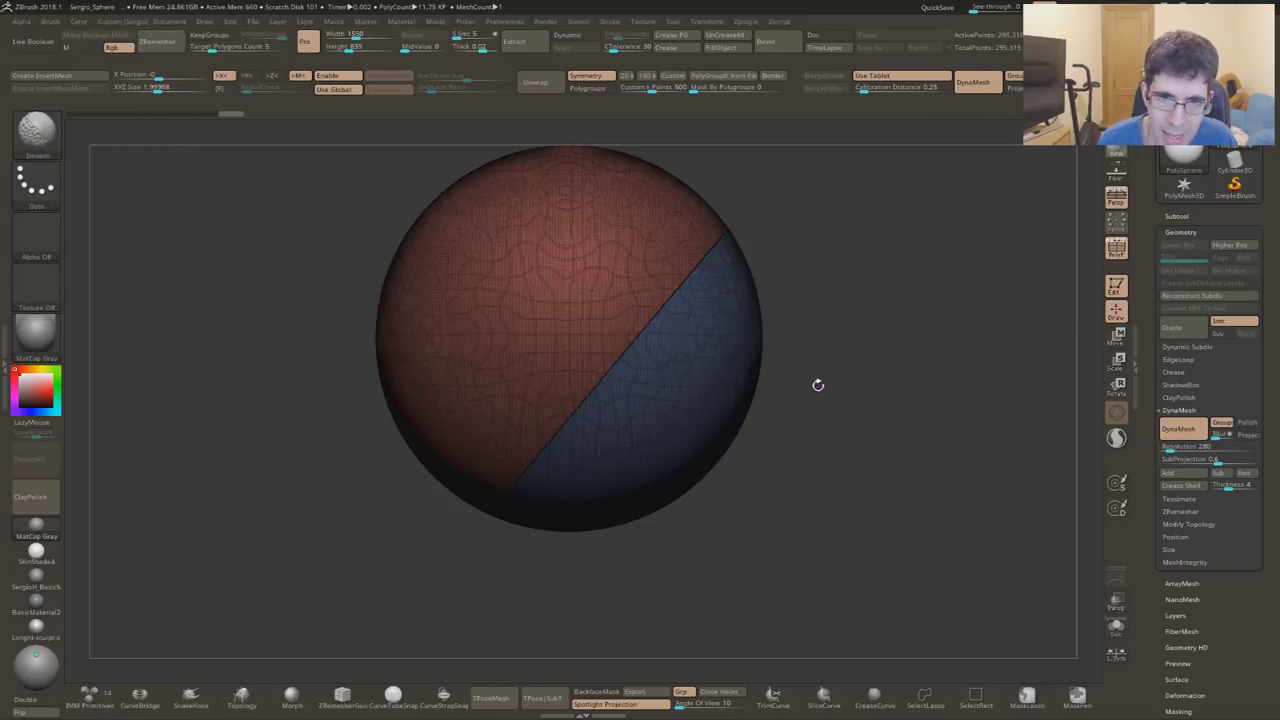
drag(617, 369, 669, 410)
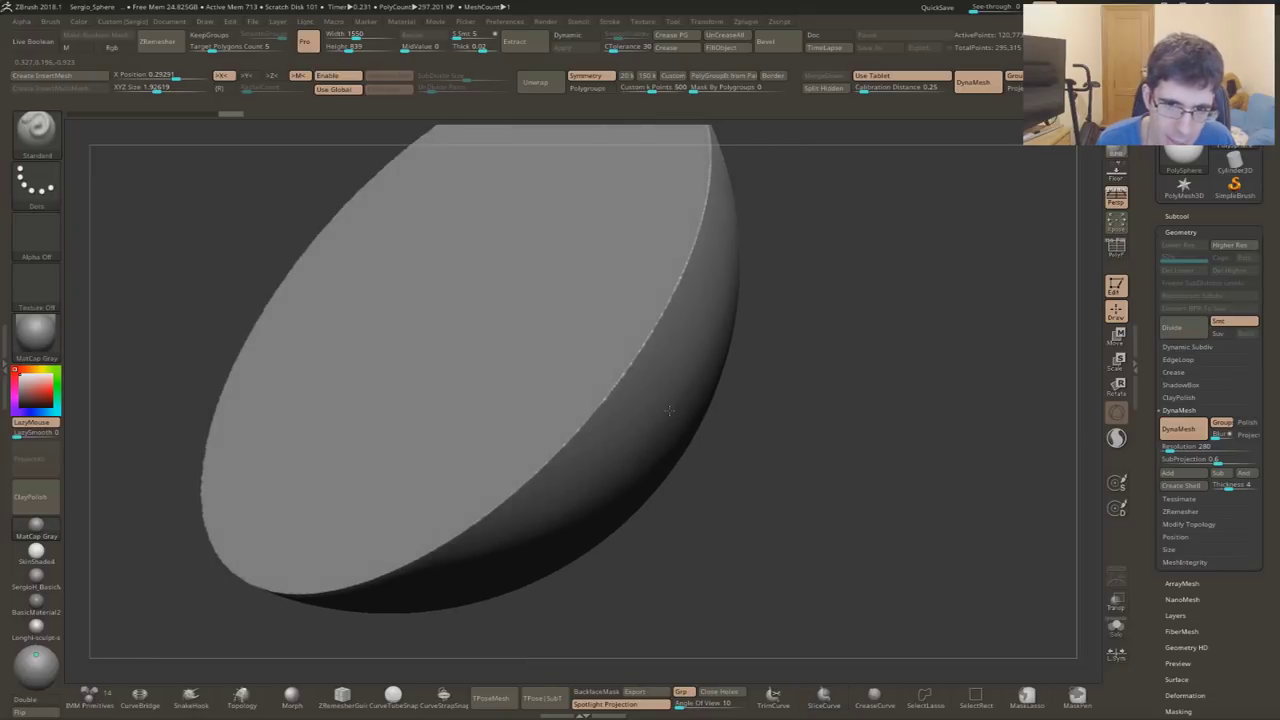
key(ctrl+z)
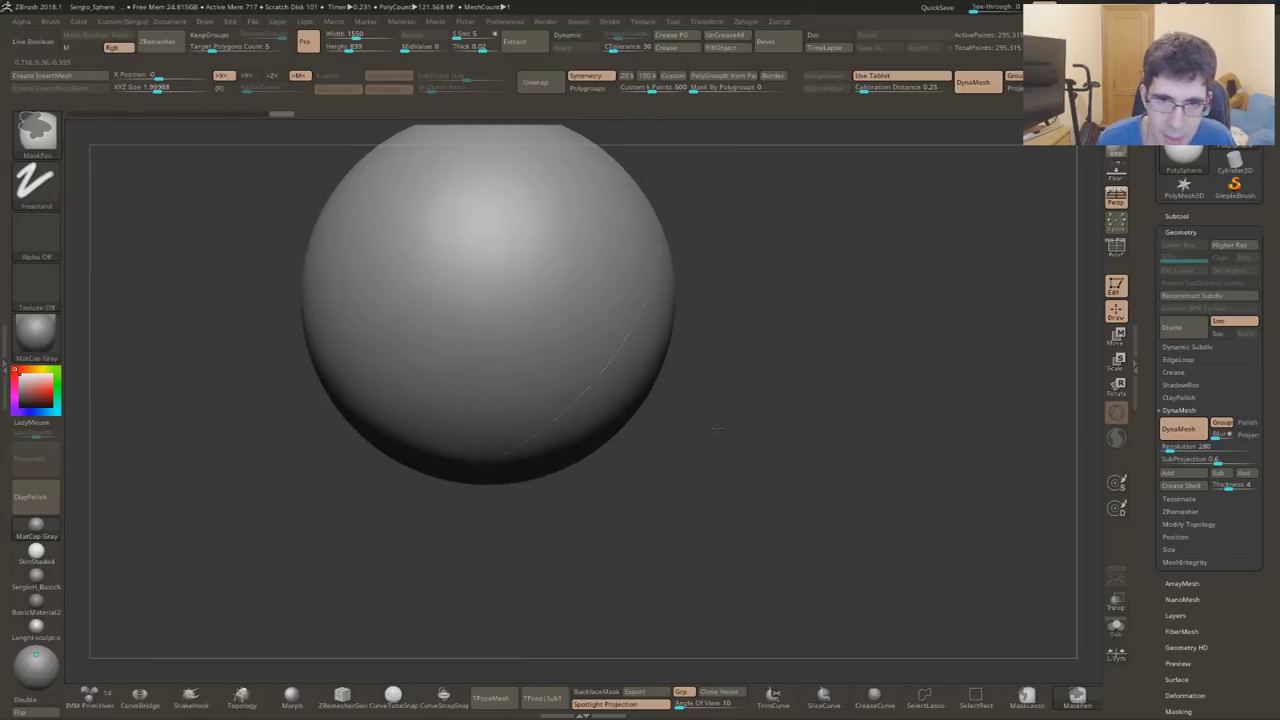
key(shift+f)
ctrl+shift+drag(513, 281, 790, 544)
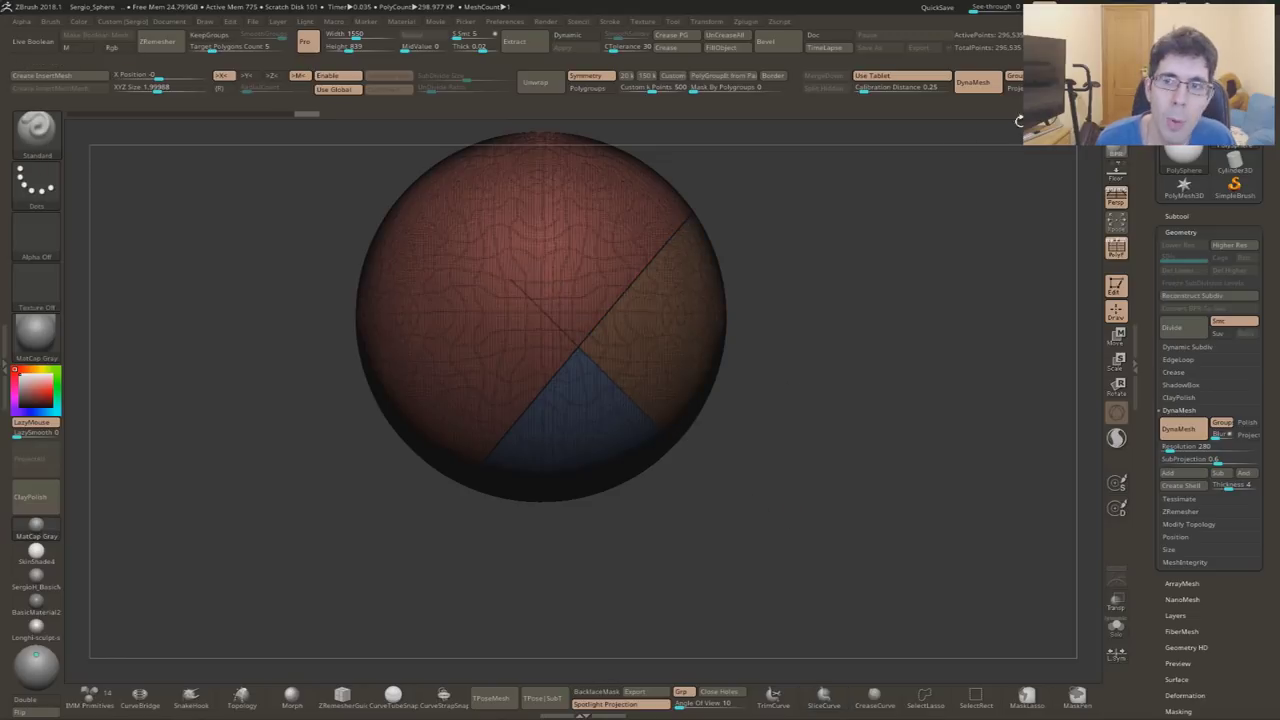
- Isolate the orange wedge polygroup and orbit to inspect it
ctrl+right_drag(862, 273, 862, 200)
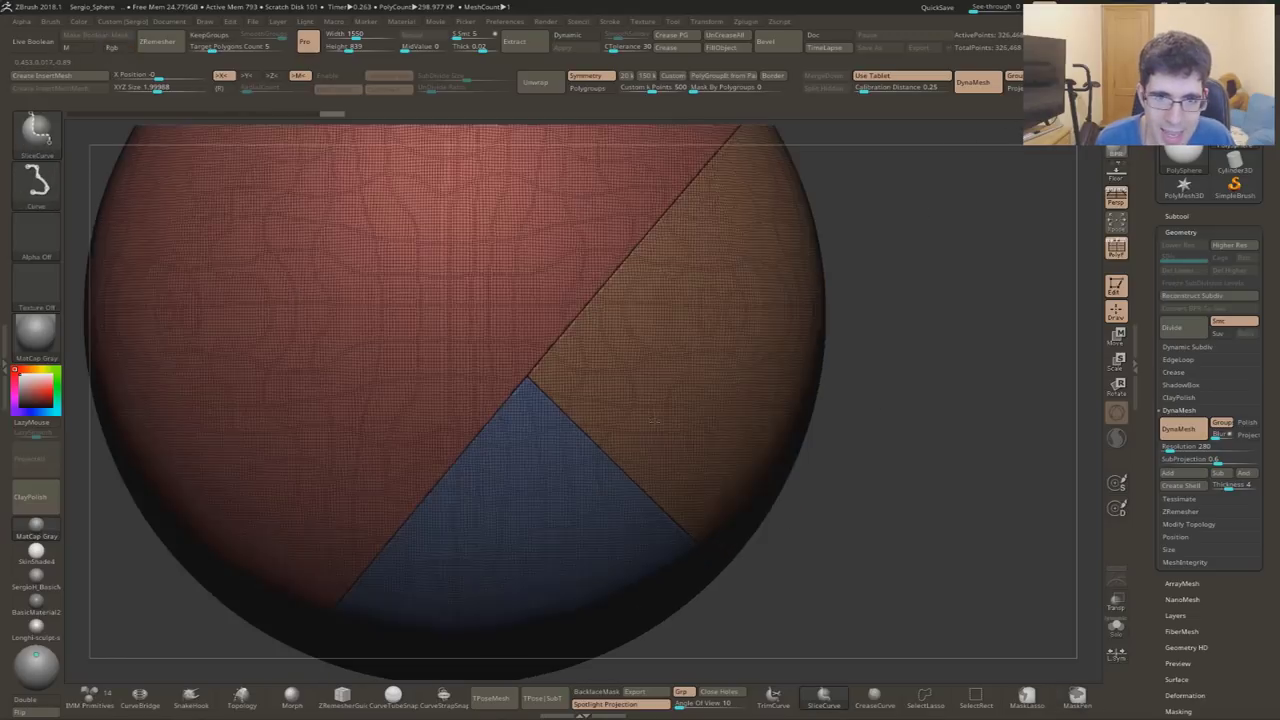
ctrl+shift+click(660, 330)
mouse_move(660, 330)
right_down()
mouse_move(709, 374)
mouse_move(533, 370)
right_up()
key(shift+f)
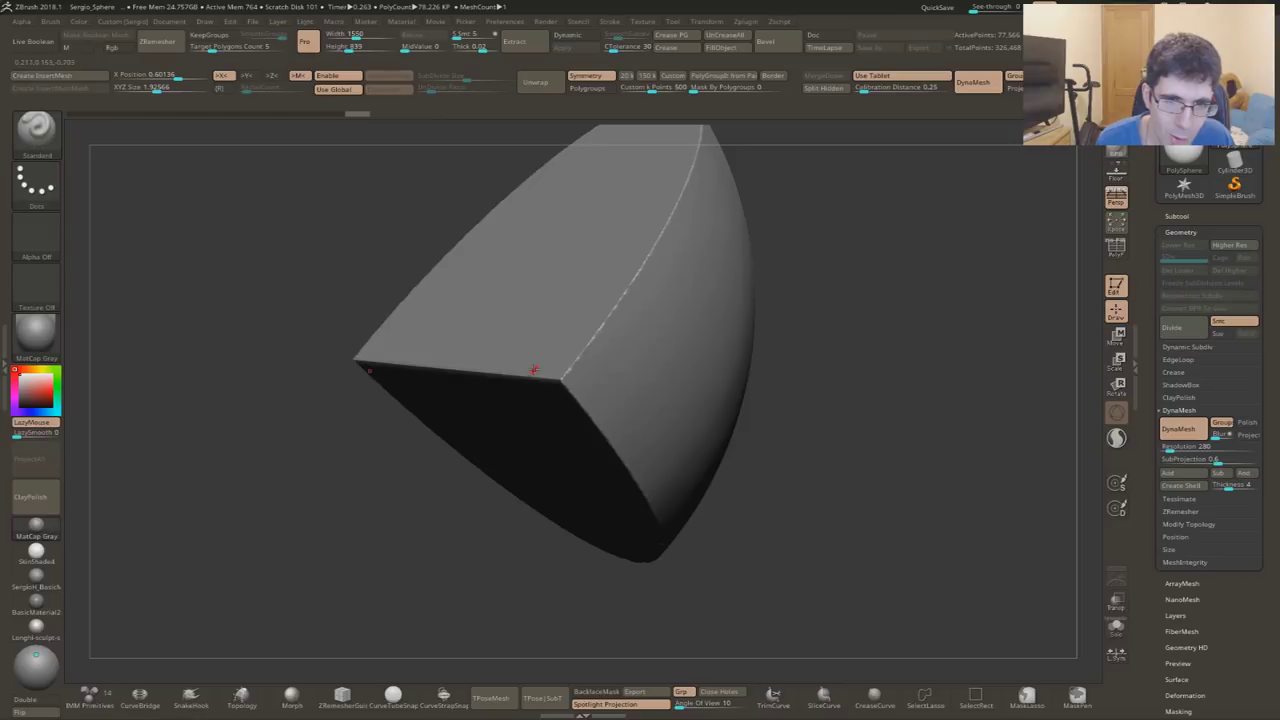
- Invert visibility to hide the wedge and merge the remaining parts into one polygroup
key(ctrl+shift)
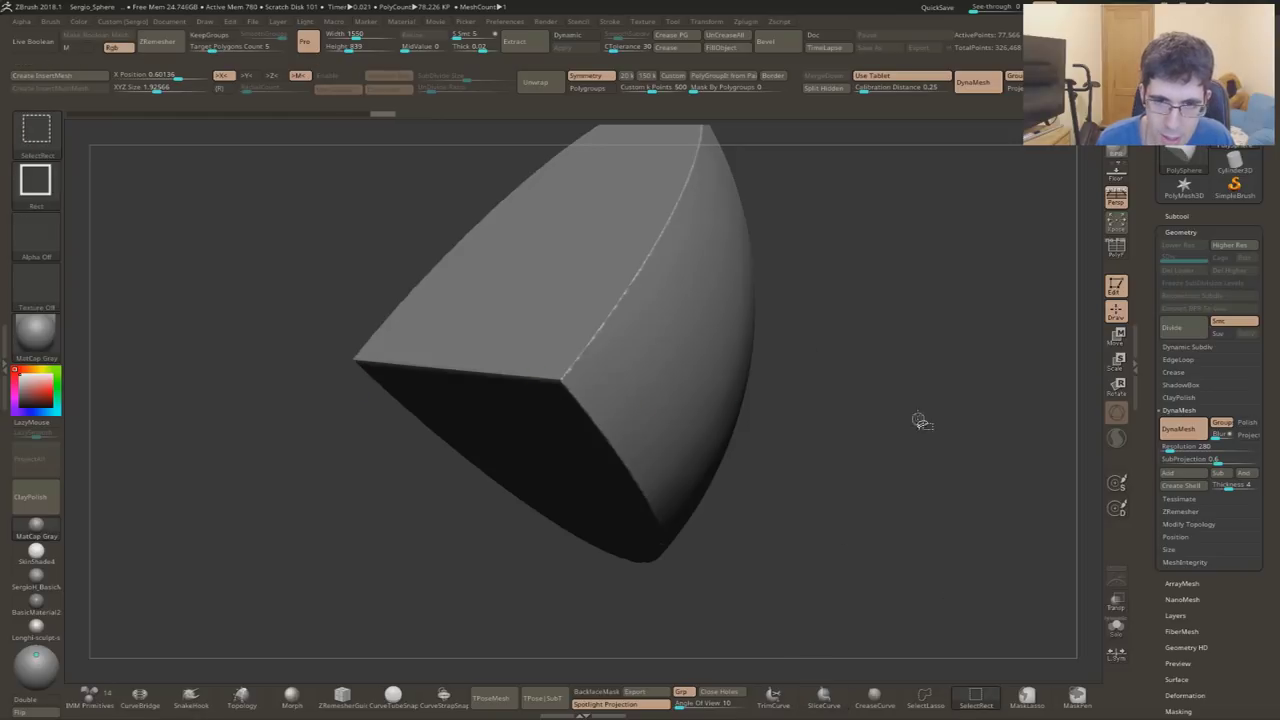
ctrl+shift+click(920, 423)
mouse_move(920, 423)
right_down()
mouse_move(600, 334)
mouse_move(698, 340)
mouse_move(763, 430)
mouse_move(756, 450)
mouse_move(700, 463)
right_up()
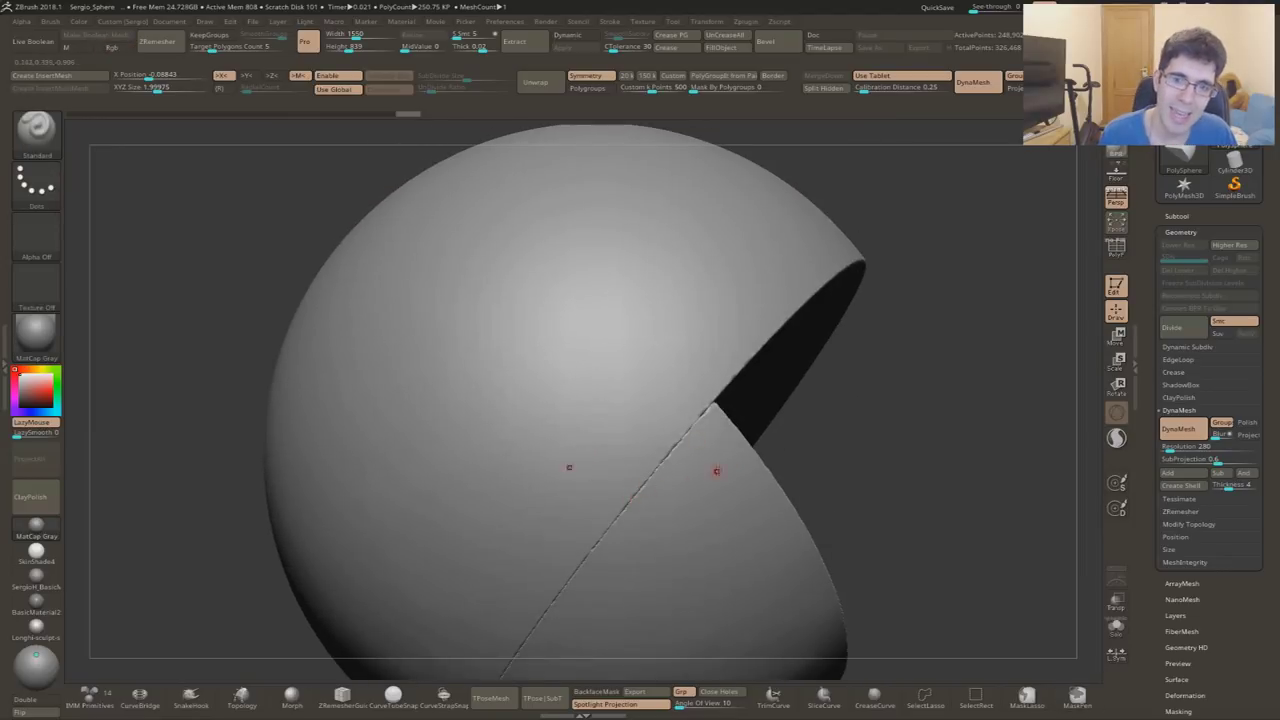
mouse_move(732, 459)
right_down()
mouse_move(659, 517)
mouse_move(683, 424)
mouse_move(679, 438)
right_up()
key(shift+f)
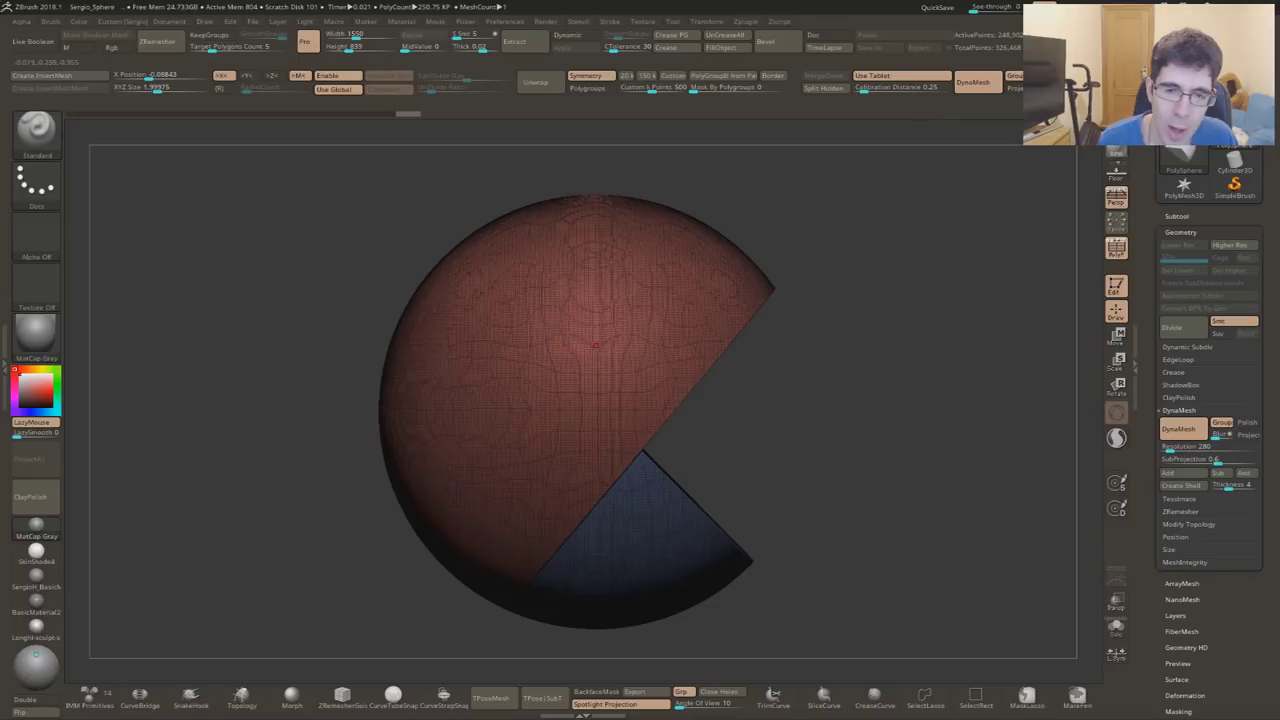
key(ctrl+w)
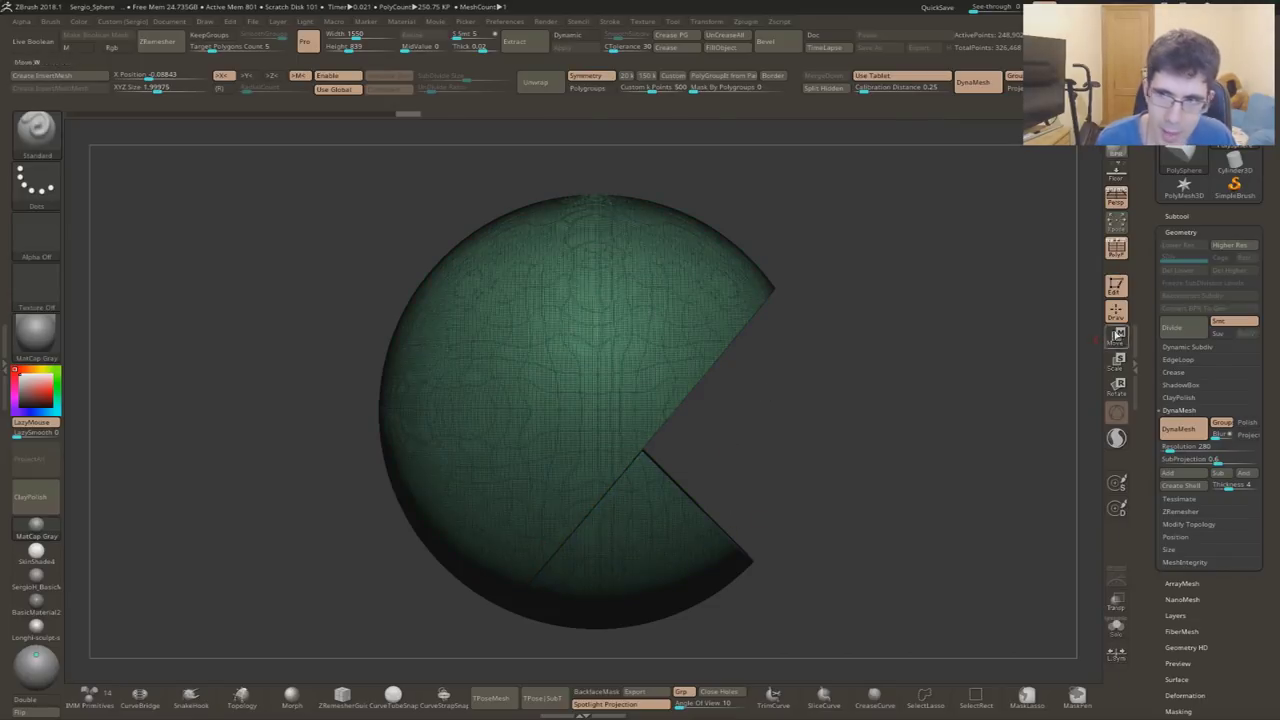
- Collapse Geometry, open the Polygroups settings, and reveal the hidden wedge
click(1216, 233)
click(1183, 408)
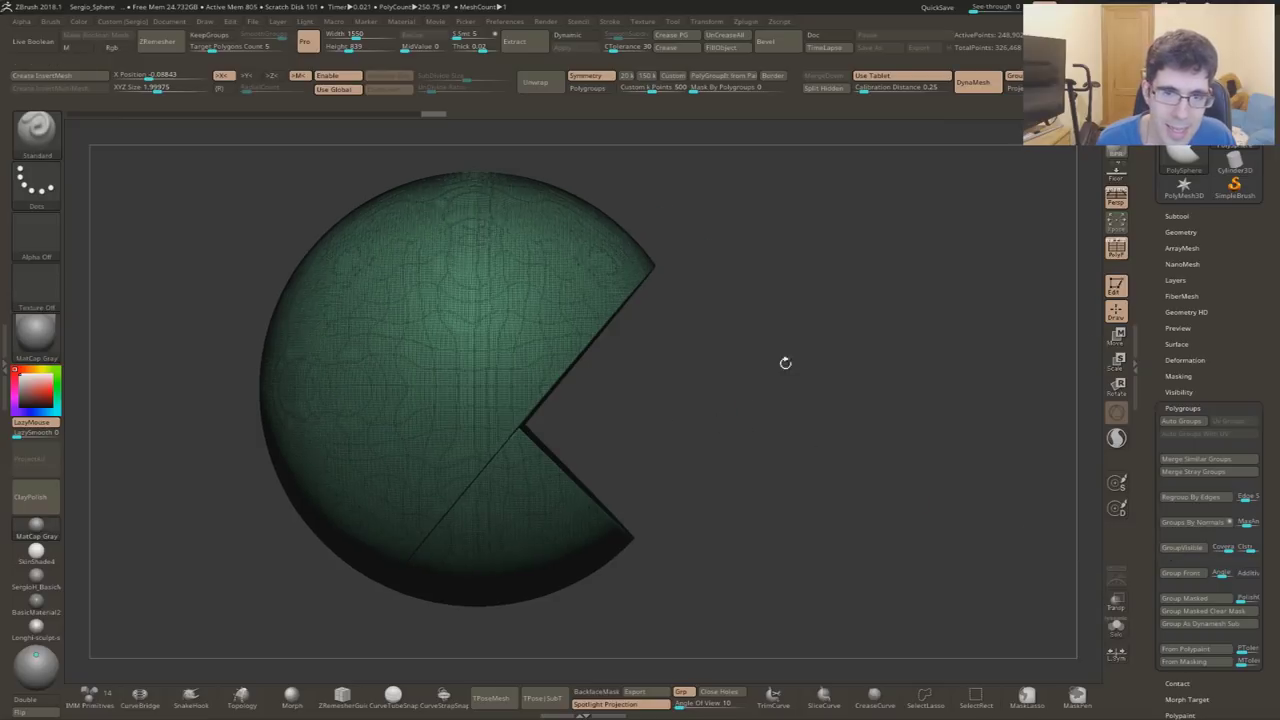
ctrl+shift+click(767, 385)
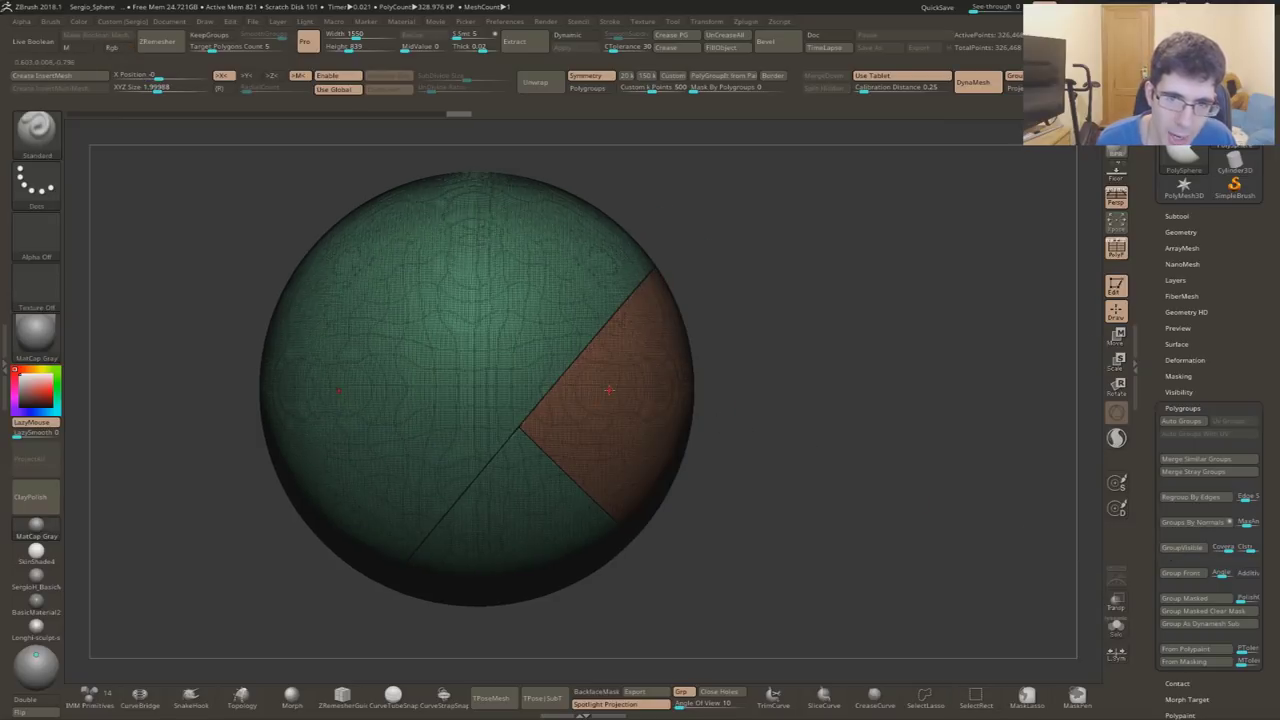
key(shift+f)
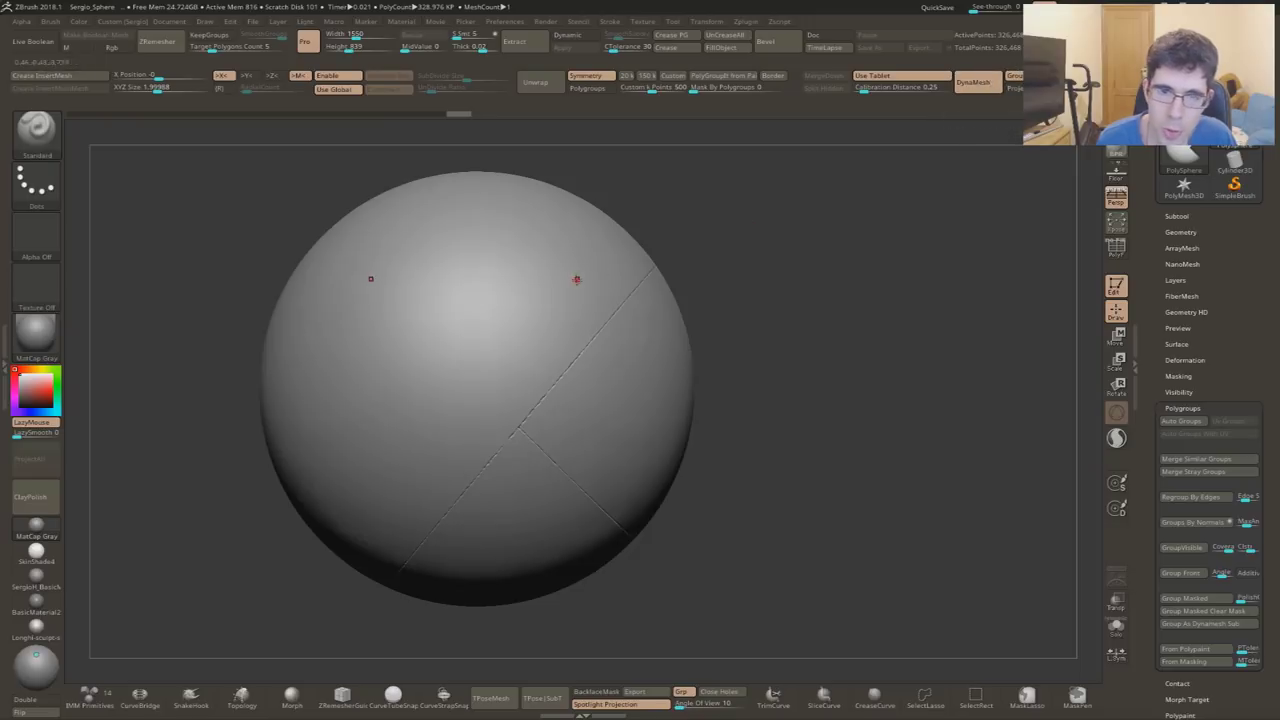
ctrl+right_drag(600, 271, 549, 480)
key(shift+f)
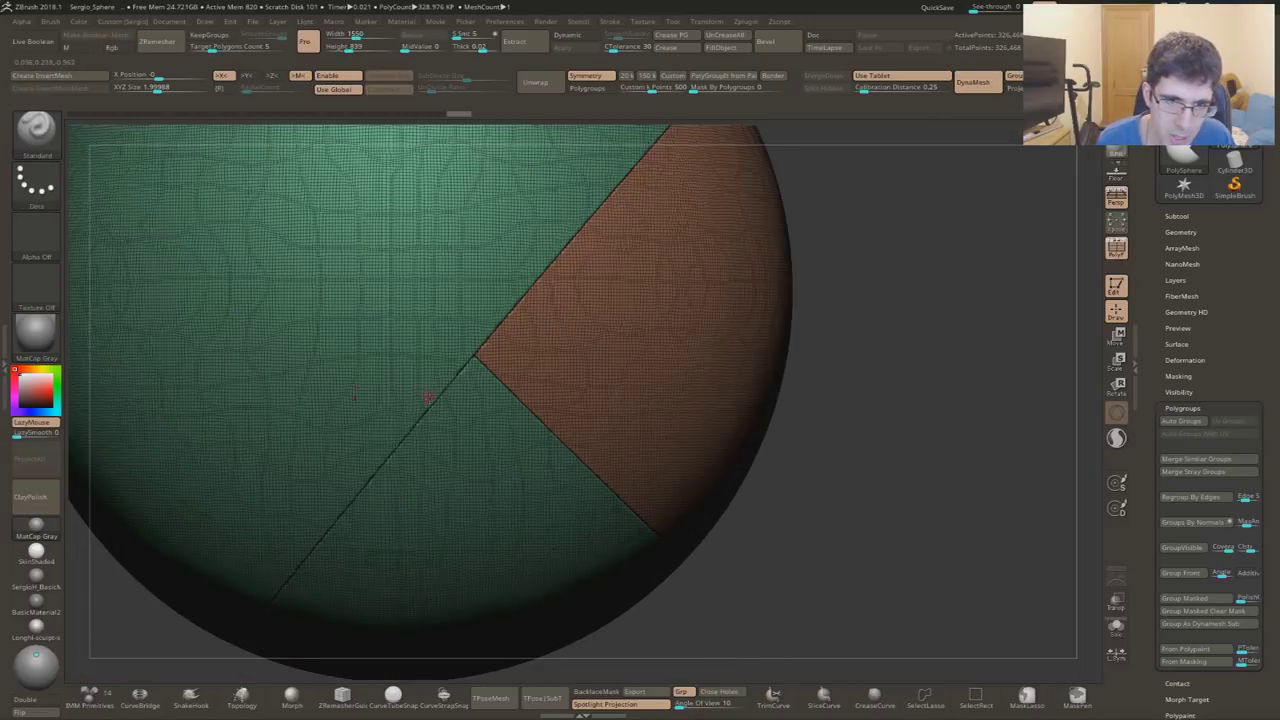
- DynaMesh the sphere so the green parts fuse seamlessly, then reframe it
ctrl+drag(893, 296, 905, 438)
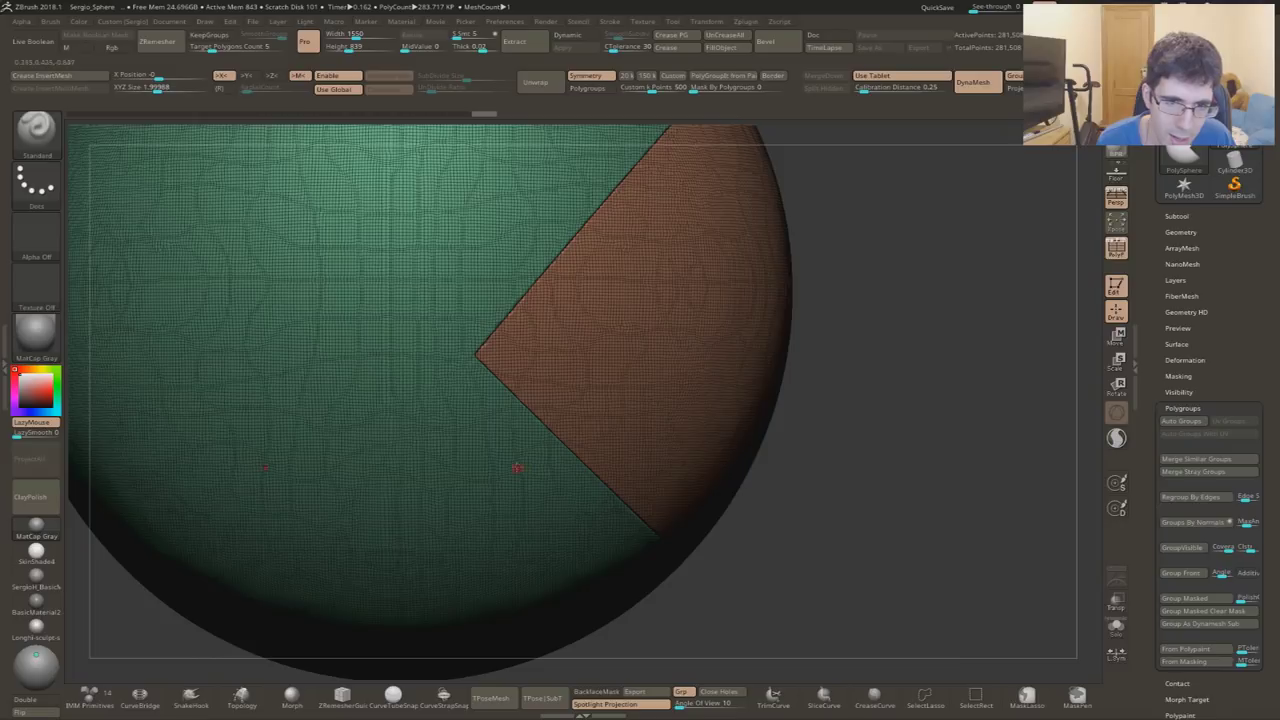
key(shift+f)
ctrl+right_drag(445, 398, 450, 300)
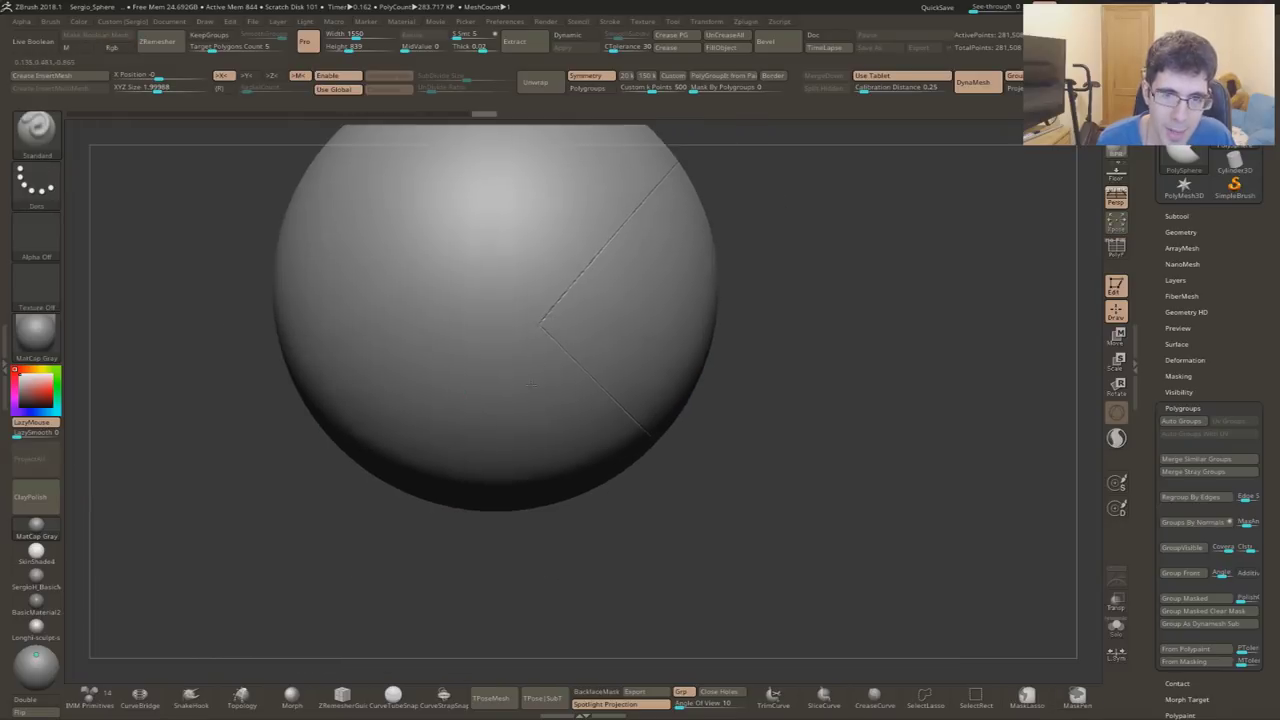
alt+right_drag(543, 448, 501, 378)
key(shift)
right_drag(527, 332, 610, 350)
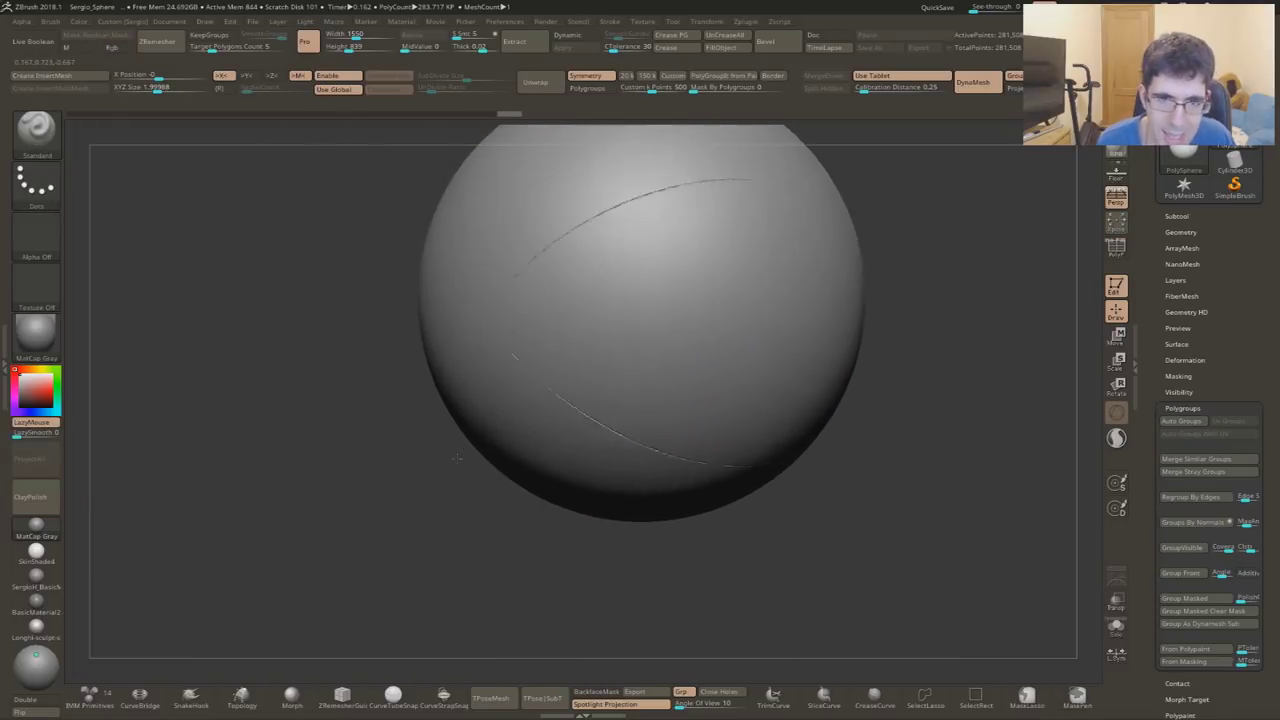
alt+right_drag(860, 440, 628, 437)
- Hide the orange wedge again, inspect the opening, then undo back to the two-group sphere
ctrl+shift+click(452, 322)
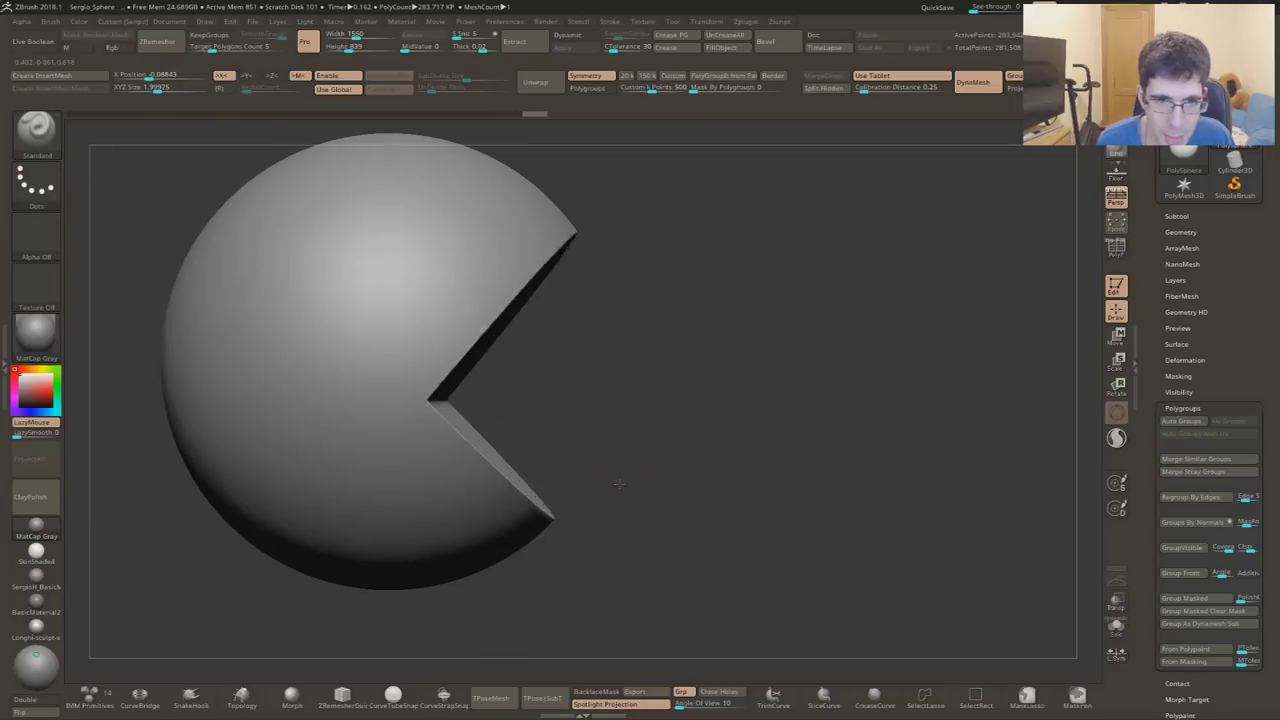
right_drag(610, 480, 548, 387)
right_drag(672, 440, 692, 440)
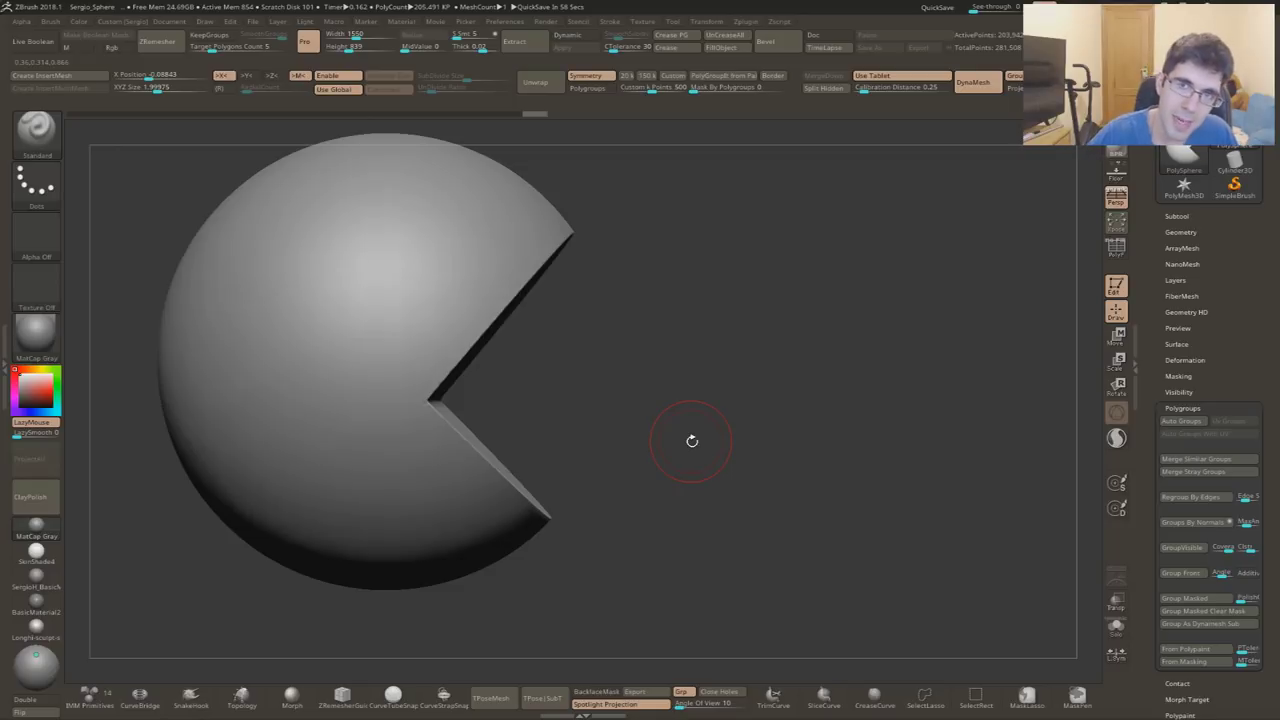
alt+right_drag(692, 440, 686, 401)
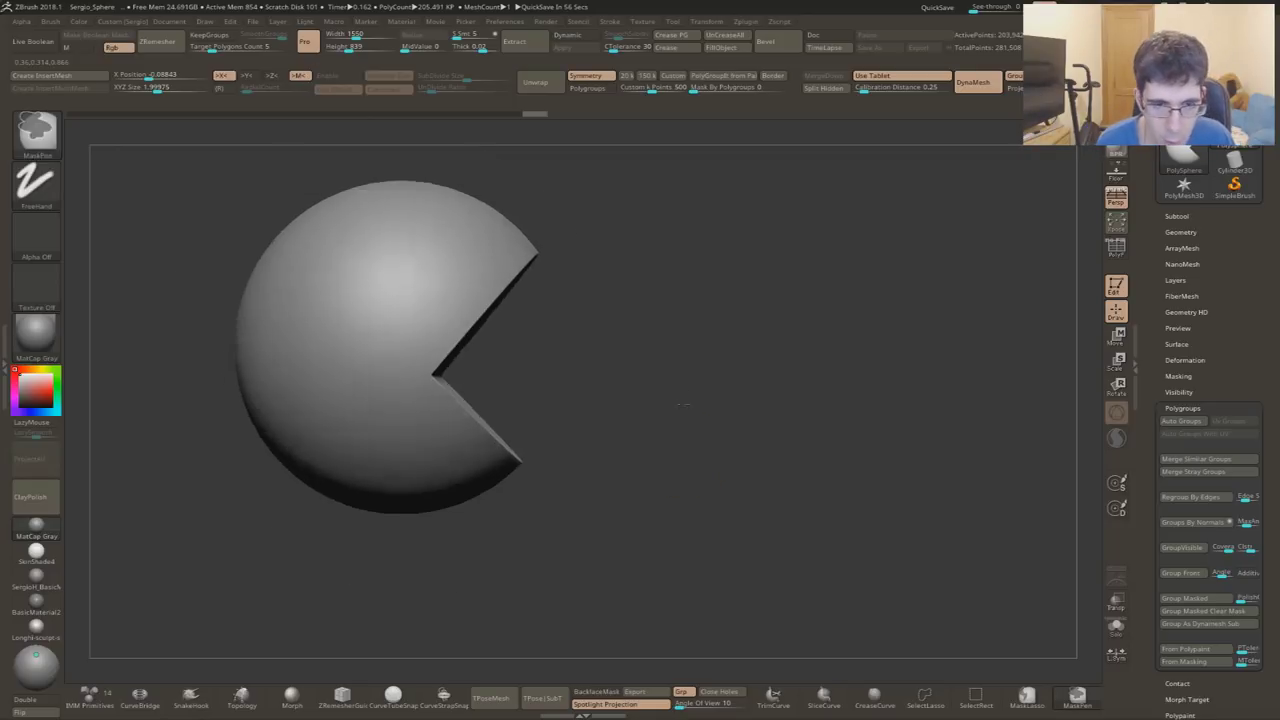
key(ctrl+a)
key(ctrl+z)
key(ctrl+z)
key(ctrl+z)
key(ctrl+z)
key(ctrl+z)
key(ctrl+z)
key(ctrl+z)
key(ctrl+z)
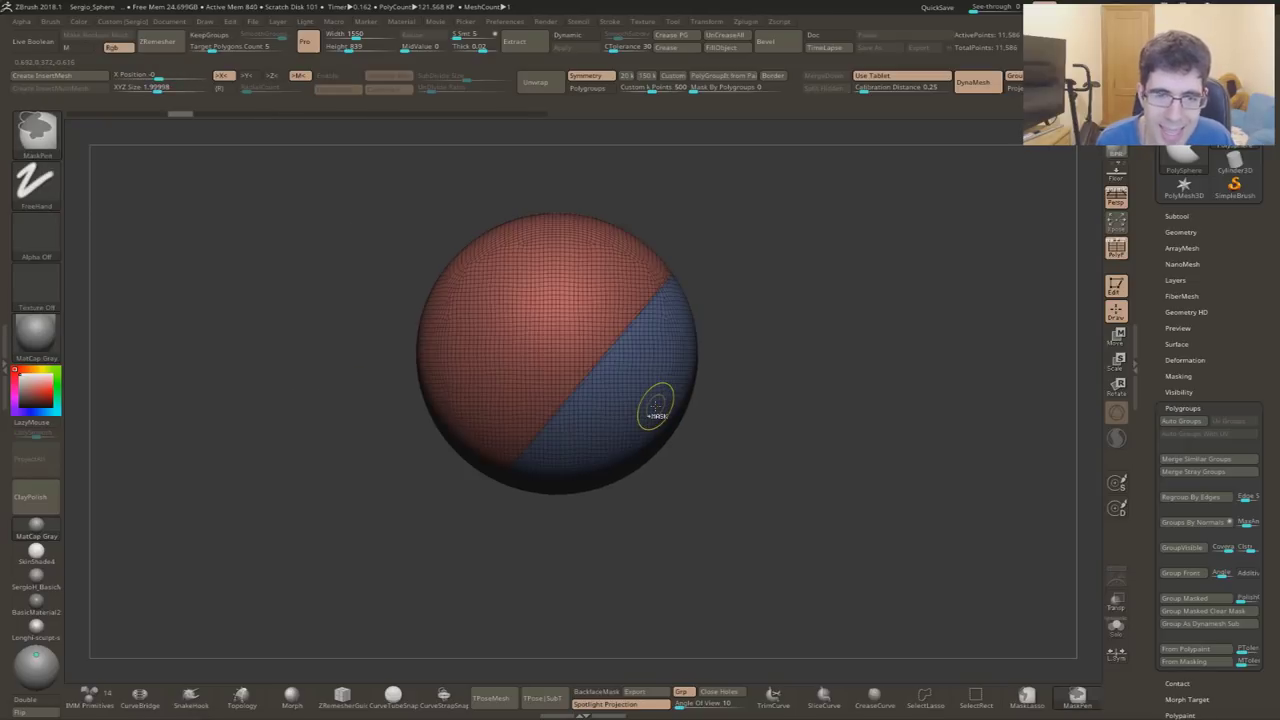
key(f)
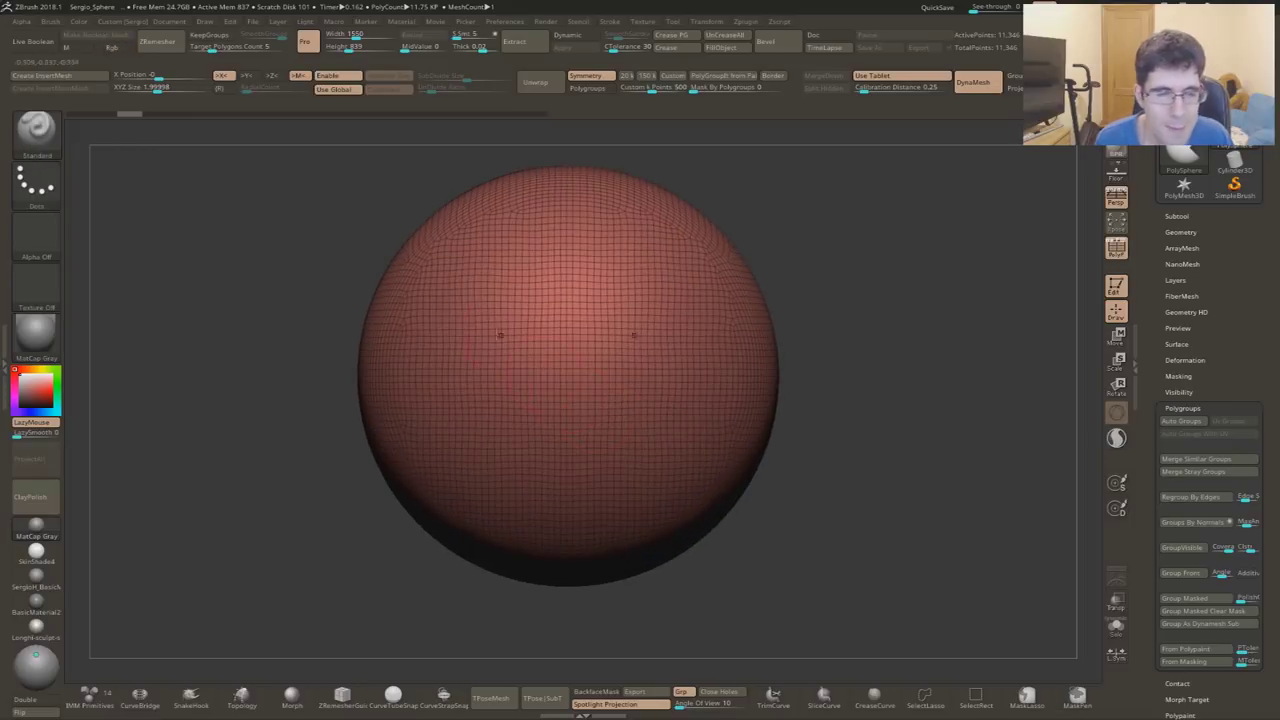
- Select SliceCirc and slice a blue circle with a smaller purple circle into the sphere front
click(35, 128)
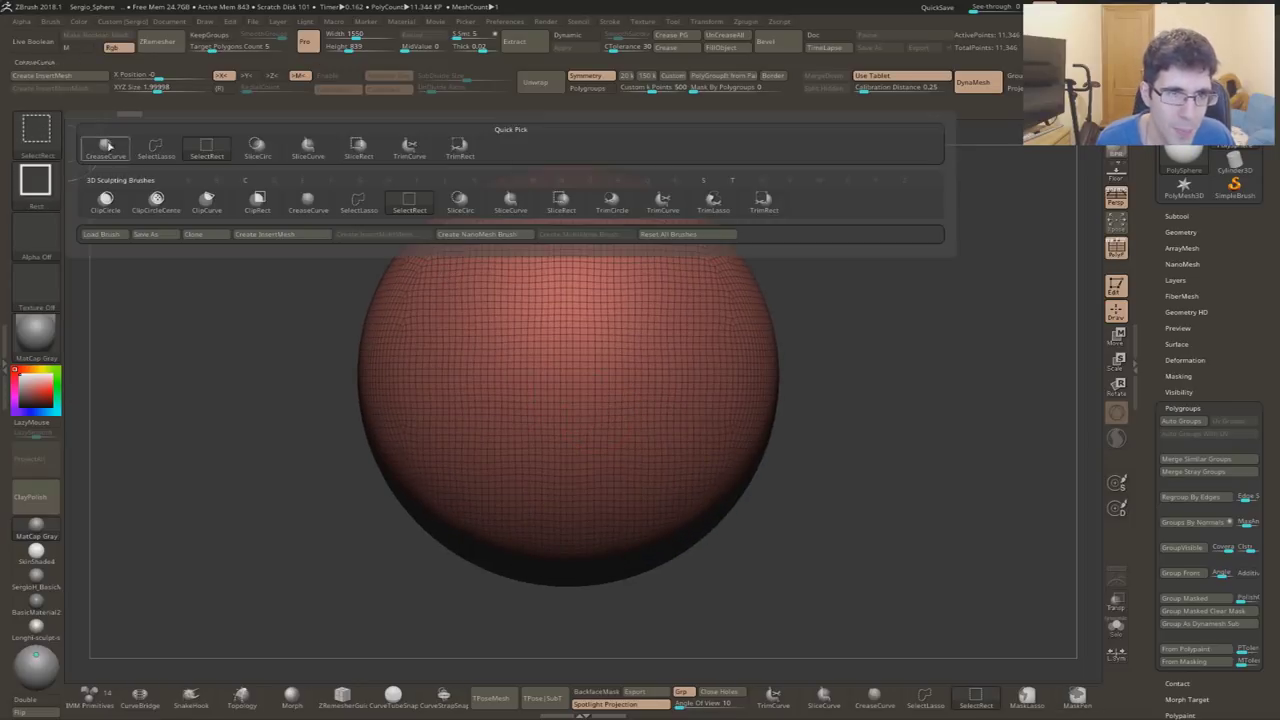
click(459, 205)
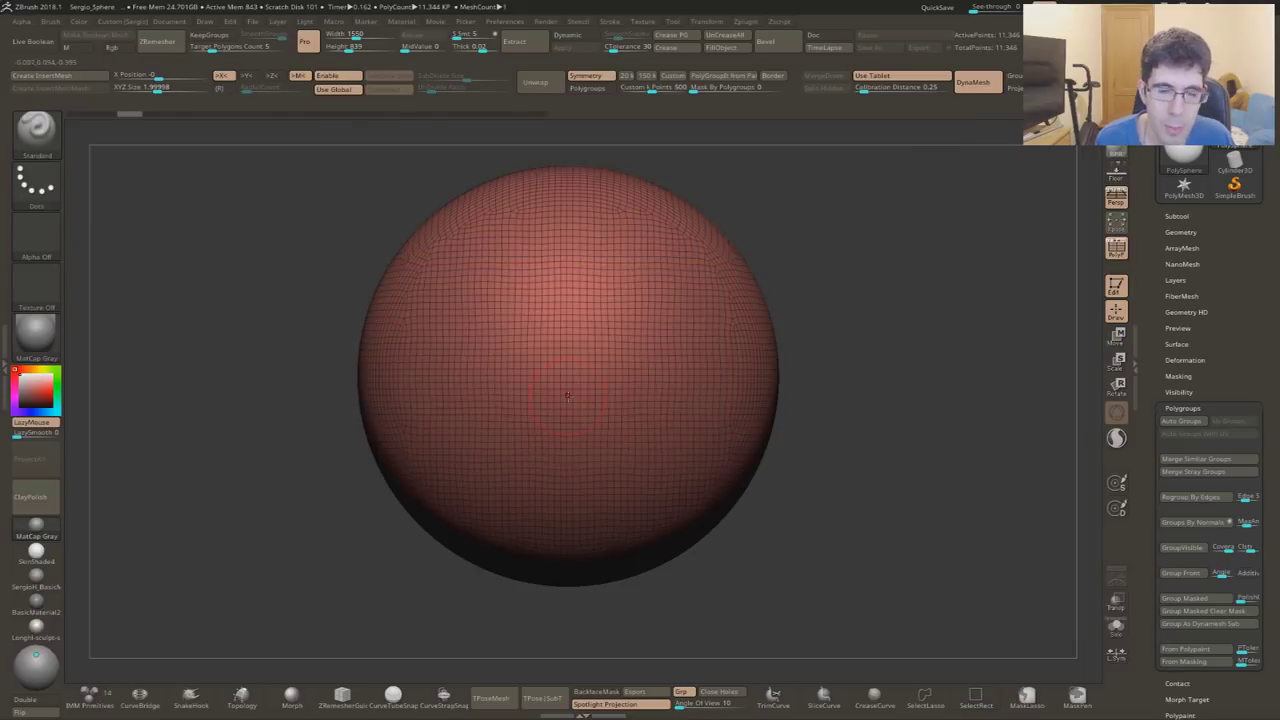
mouse_move(529, 334)
ctrl+shift+mouse_down()
mouse_move(673, 486)
mouse_move(665, 473)
ctrl+shift+mouse_up()
ctrl+shift+drag(543, 357, 637, 442)
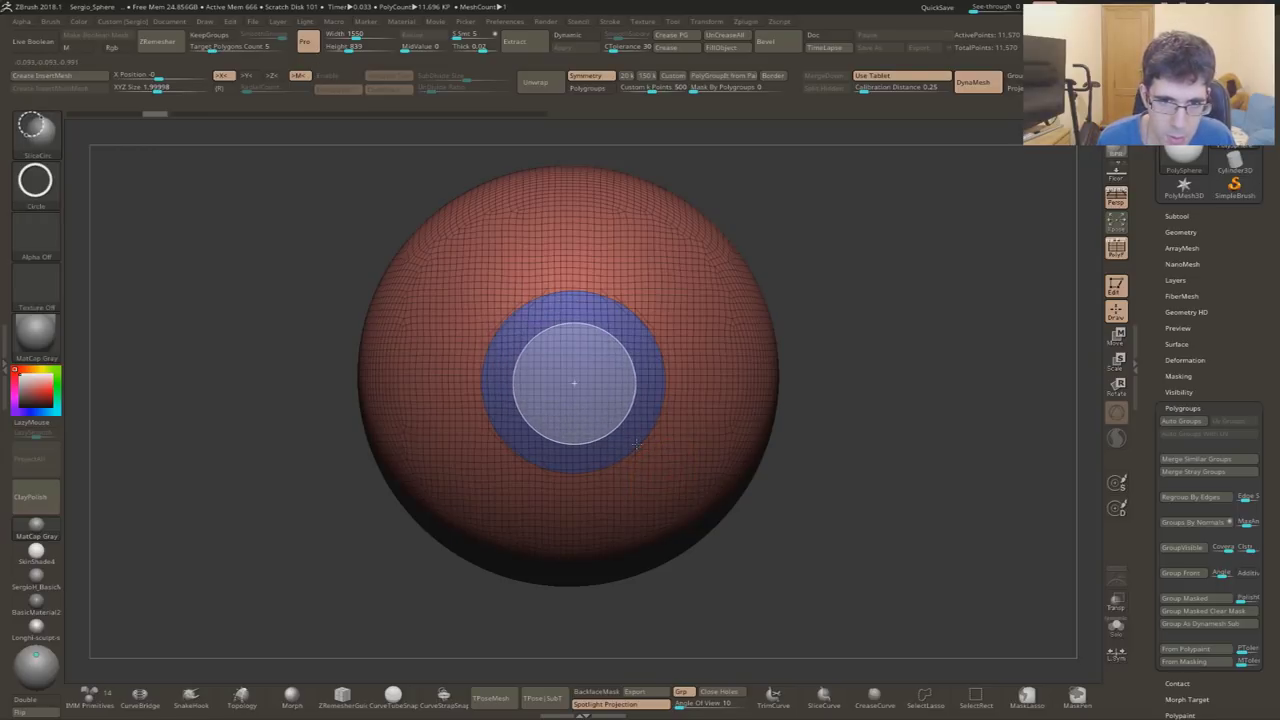
ctrl+shift+drag(637, 442, 638, 440)
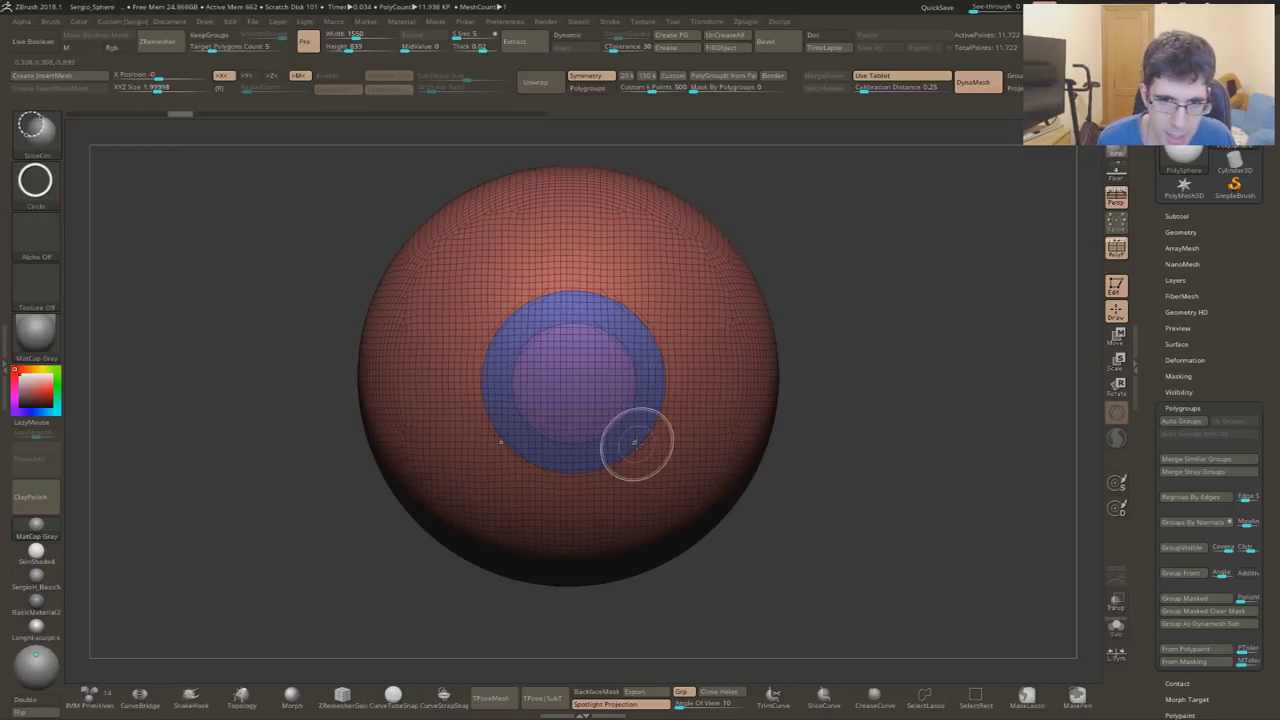
- Switch to SliceRect and slice a horizontal band across the middle of the sphere
ctrl+shift+click(35, 125)
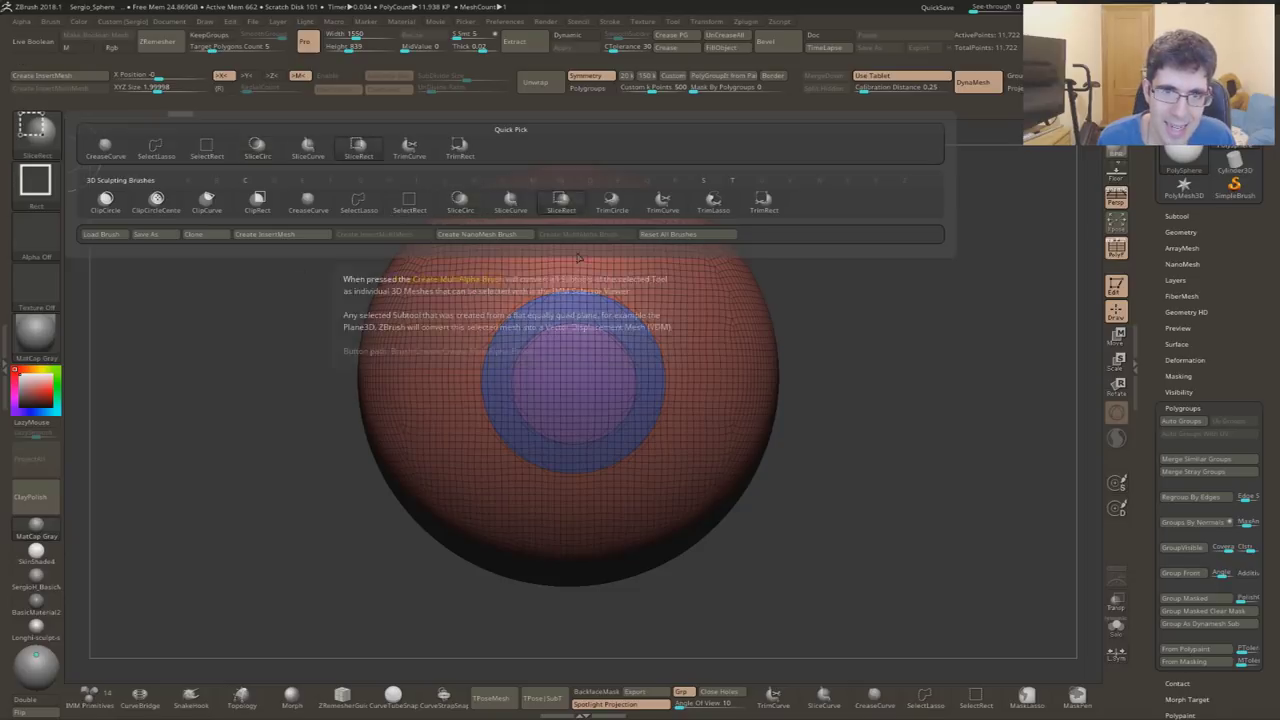
click(565, 213)
mouse_move(233, 342)
ctrl+shift+mouse_down()
mouse_move(806, 425)
mouse_move(763, 450)
ctrl+shift+mouse_up()
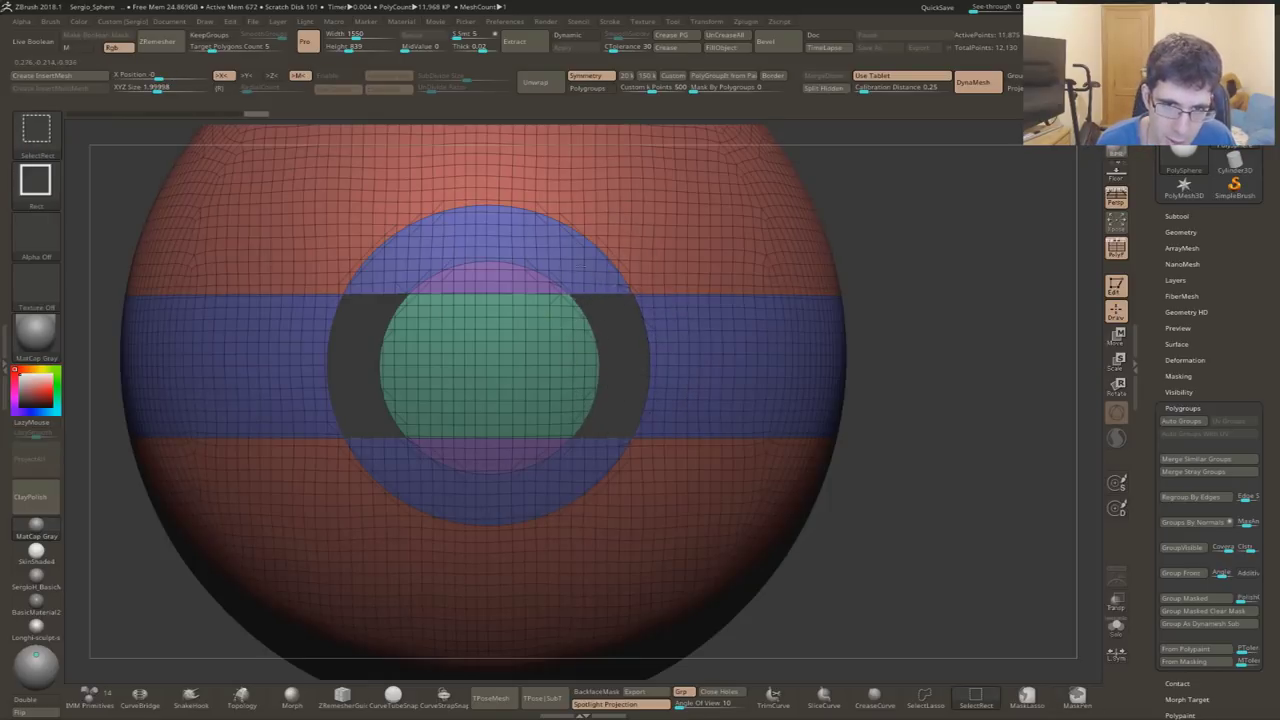
- Isolate the button ring and merge its blue and green parts into one polygroup, checking several angles
ctrl+shift+click(943, 371)
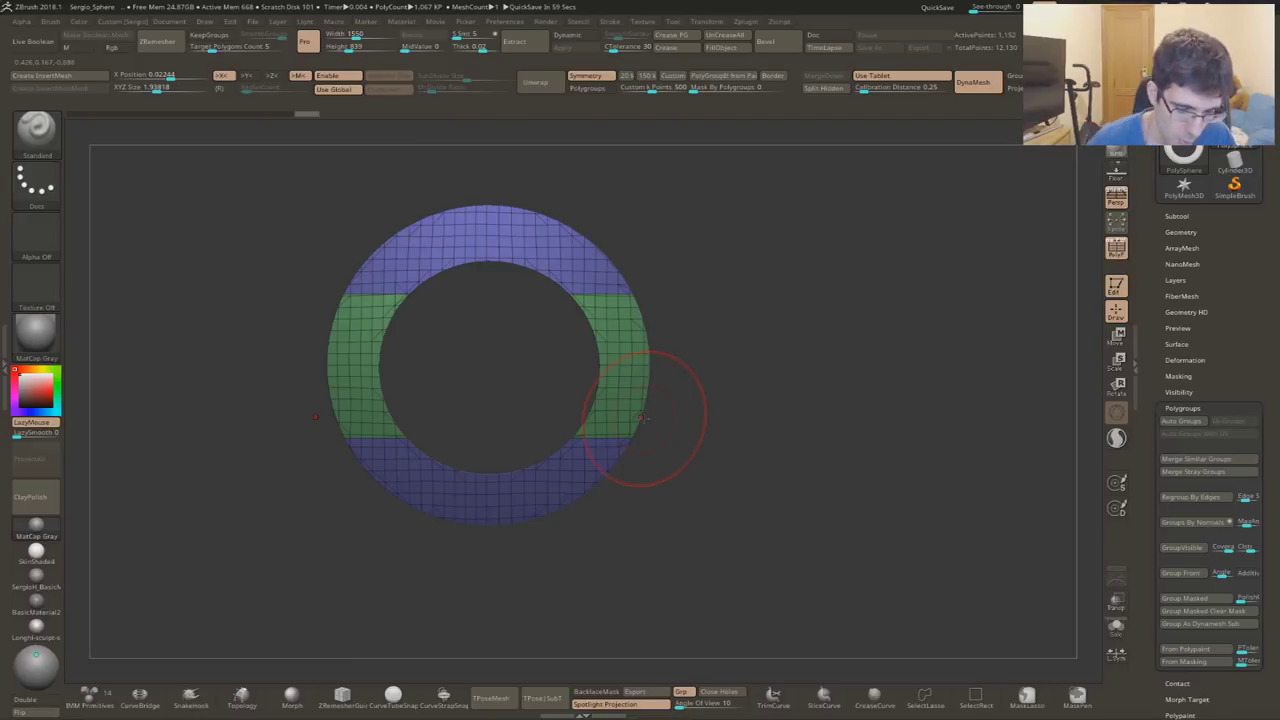
key(ctrl+w)
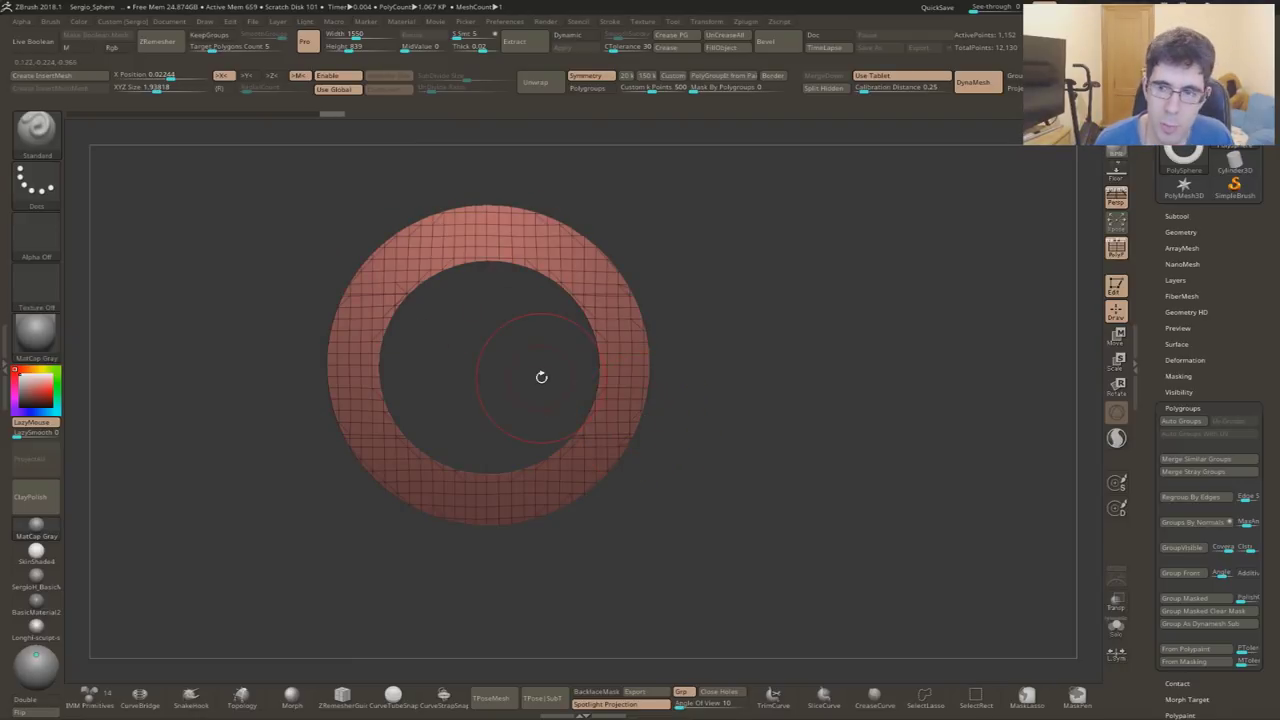
ctrl+shift+drag(750, 356, 608, 365)
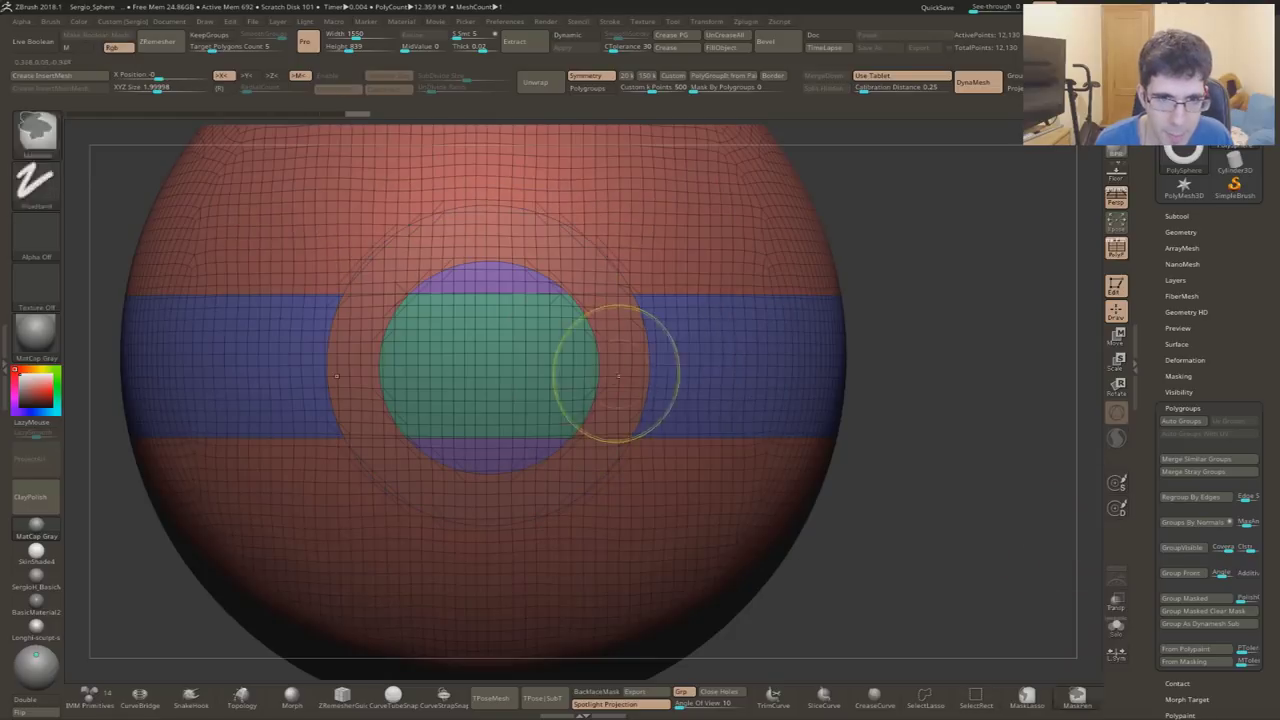
ctrl+shift+click(486, 337)
ctrl+shift+click(494, 287)
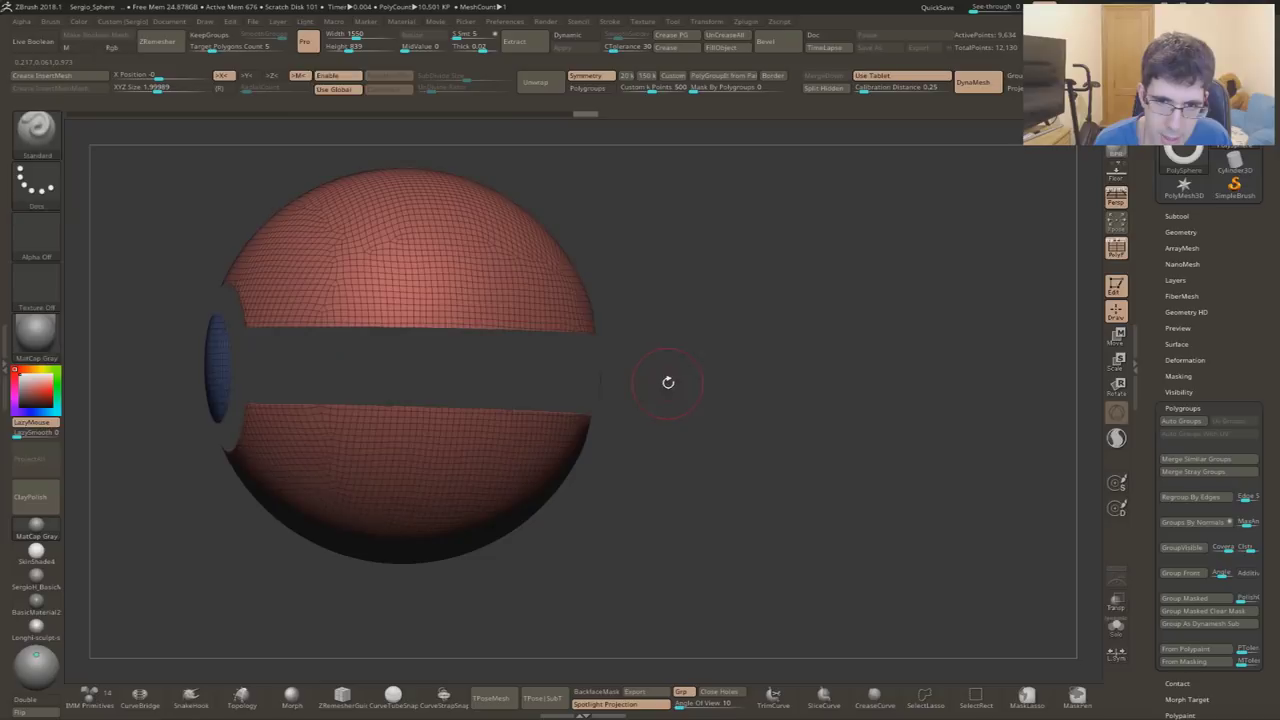
key(ctrl+z)
key(ctrl+z)
key(ctrl+z)
key(ctrl+z)
key(ctrl+z)
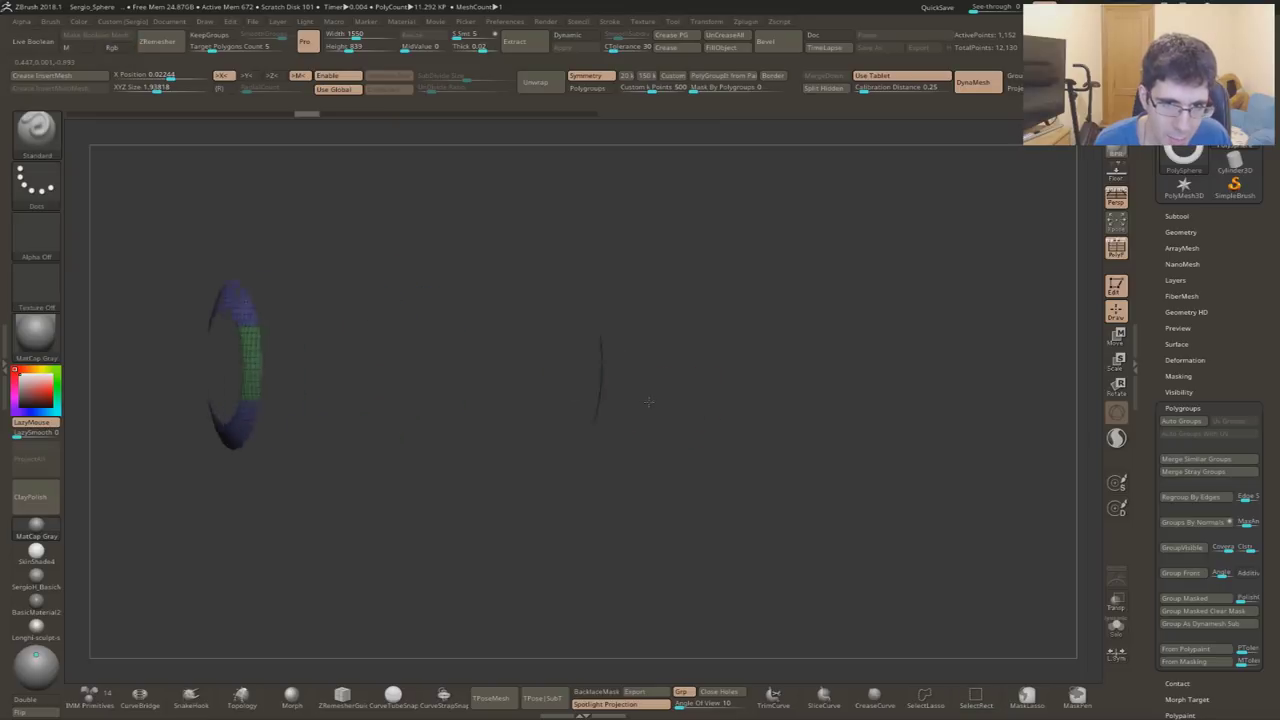
mouse_move(666, 237)
ctrl+shift+mouse_down()
mouse_move(517, 546)
mouse_move(428, 407)
ctrl+shift+mouse_up()
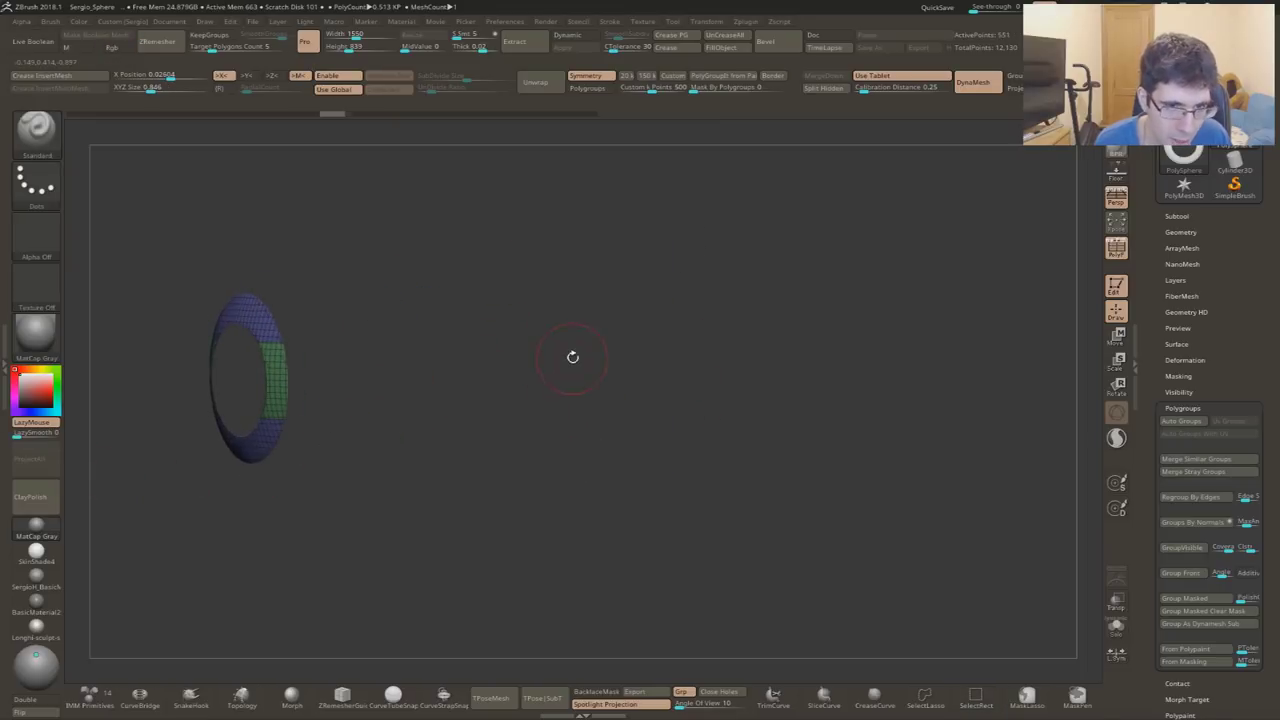
shift+drag(564, 368, 672, 399)
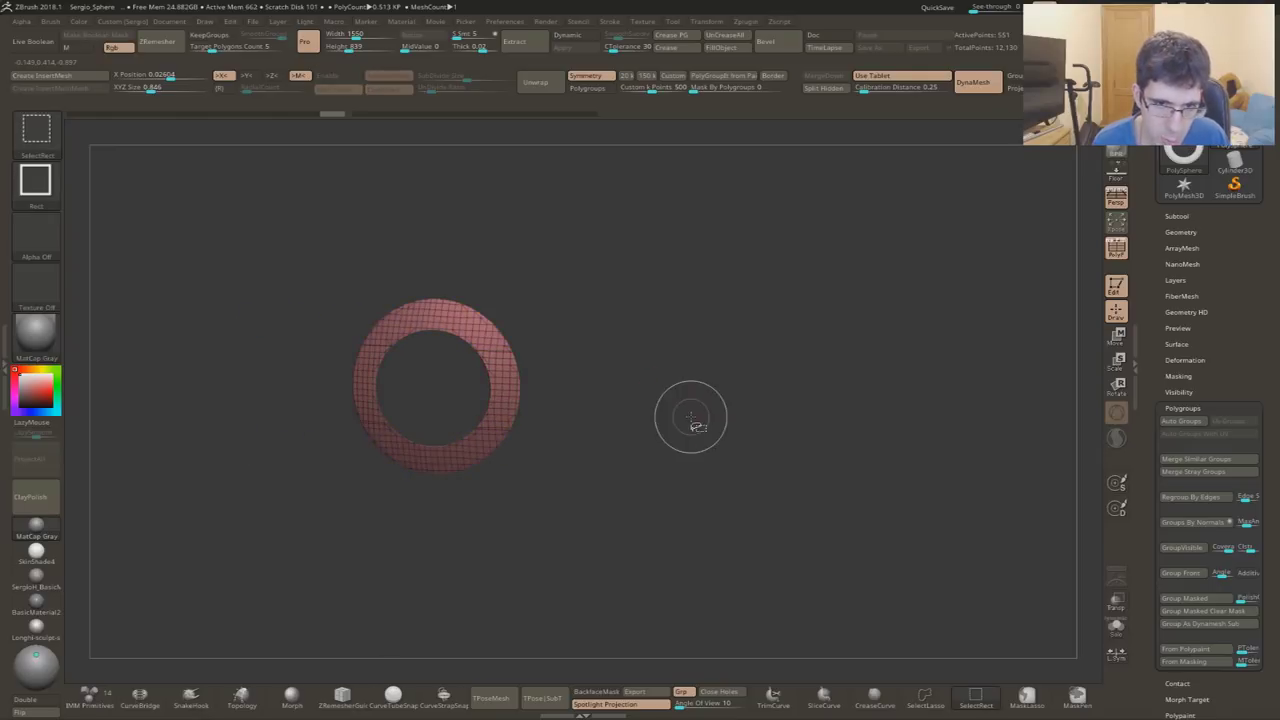
- Hide the central disc and leftover sliver to inspect the hole side, then show everything again
ctrl+shift+click(691, 423)
ctrl+alt+shift+click(429, 380)
mouse_move(720, 400)
mouse_down()
mouse_move(894, 294)
mouse_move(921, 357)
mouse_up()
ctrl+alt+shift+drag(909, 257, 808, 451)
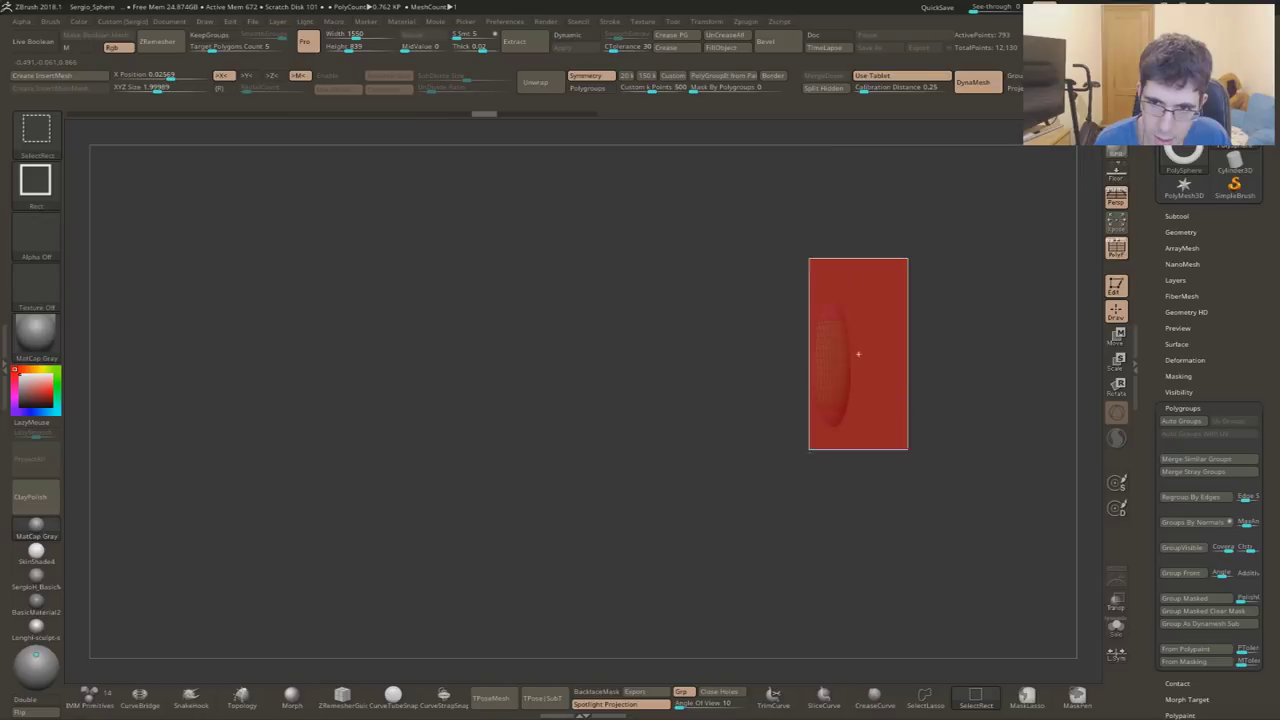
ctrl+shift+click(764, 451)
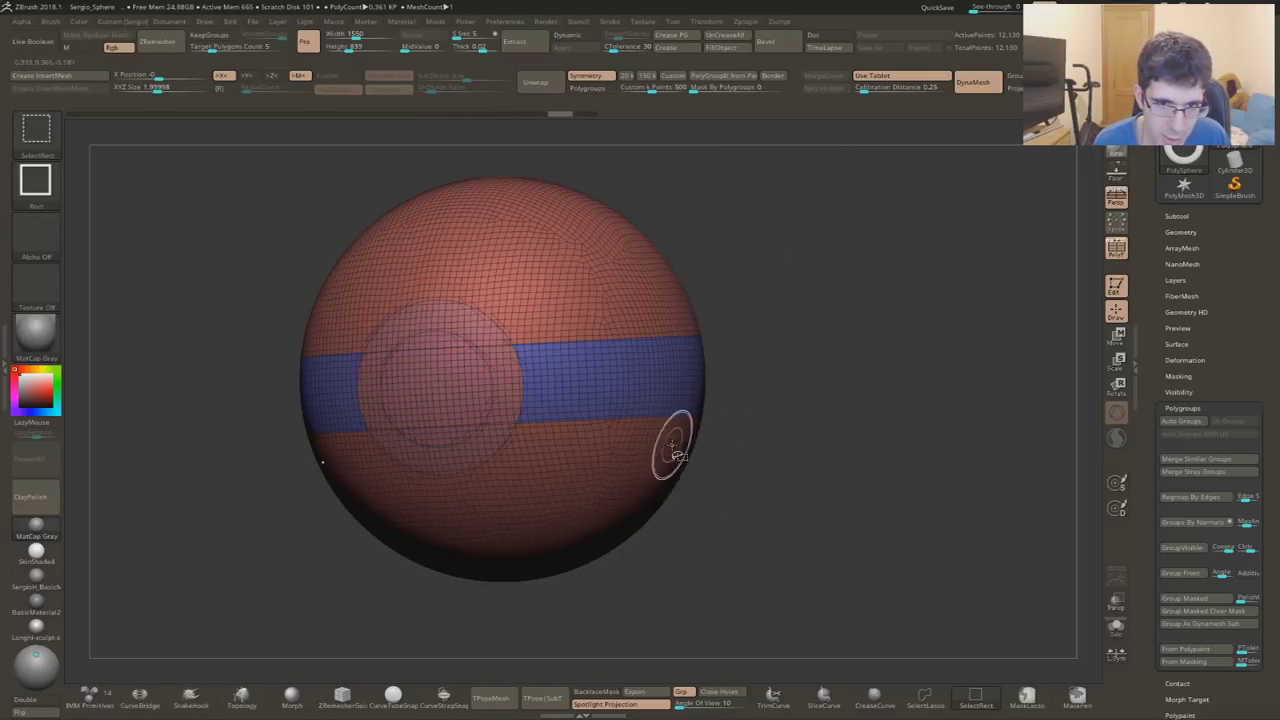
- Isolate the band together with its green section and merge it into one blue polygroup
ctrl+shift+click(551, 371)
mouse_move(773, 401)
mouse_down()
mouse_move(823, 414)
mouse_move(880, 400)
mouse_up()
ctrl+shift+click(880, 400)
ctrl+shift+click(741, 384)
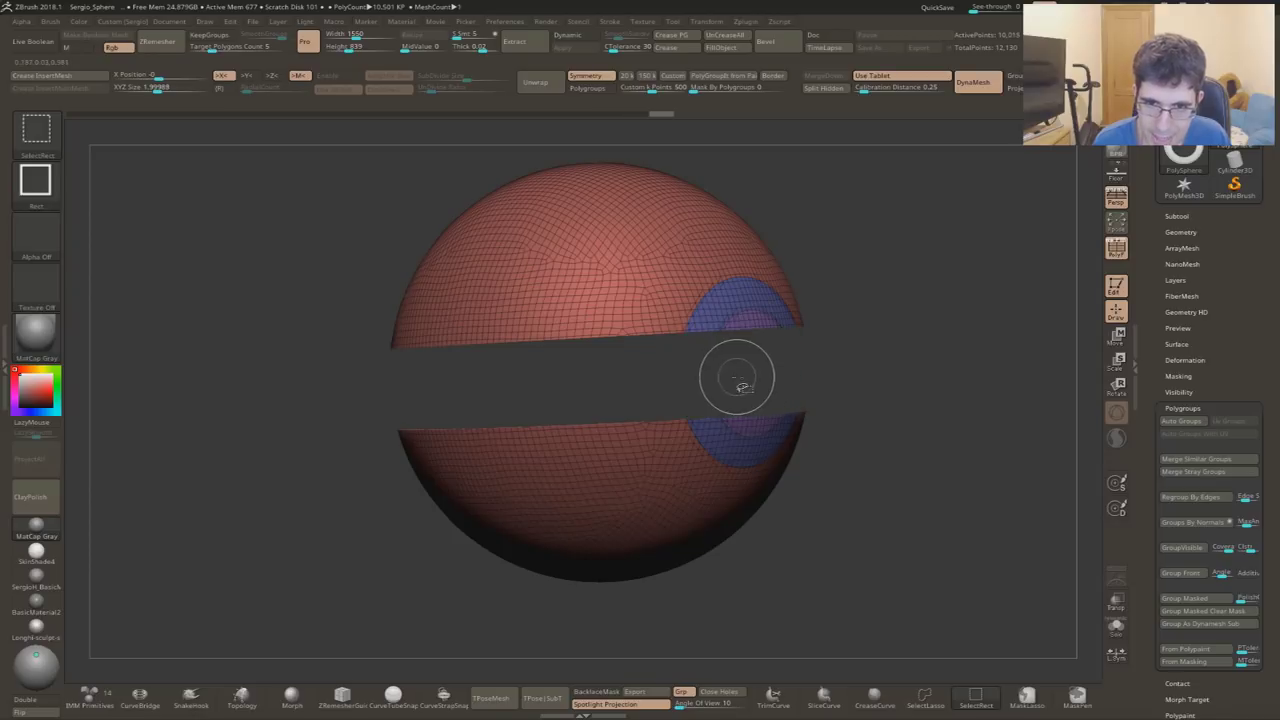
ctrl+shift+click(878, 386)
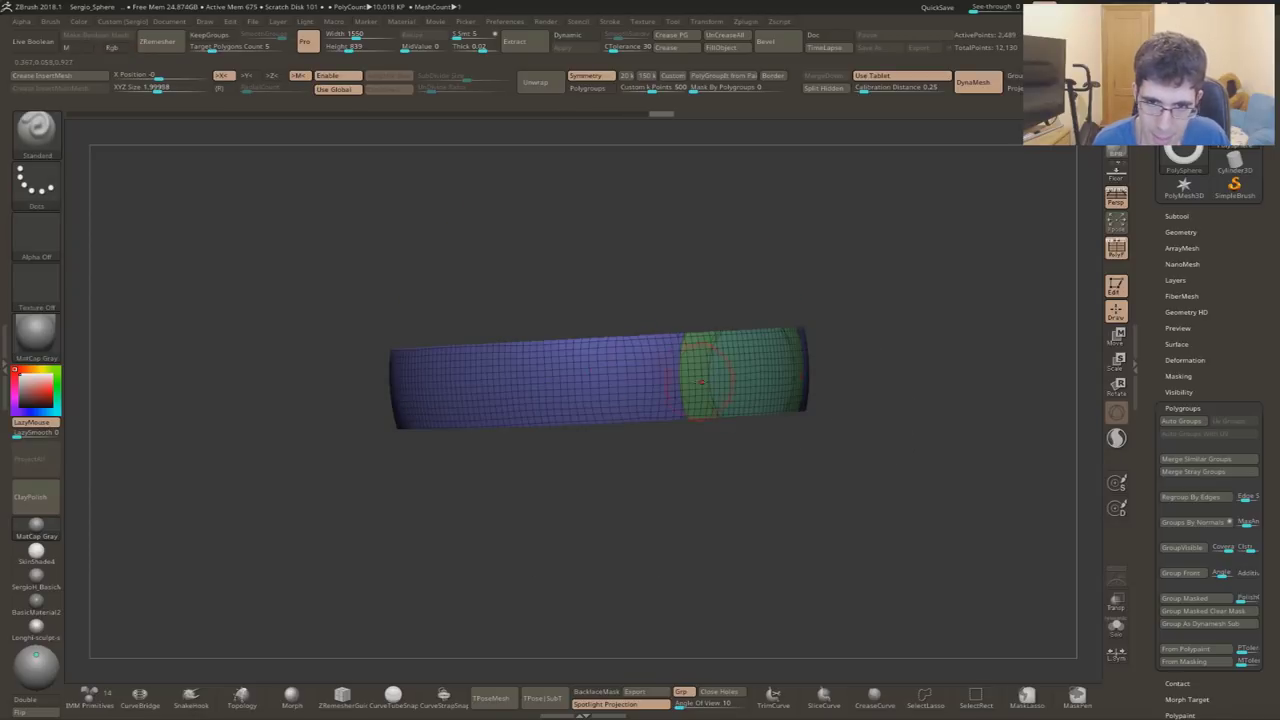
drag(866, 434, 623, 380)
key(ctrl+w)
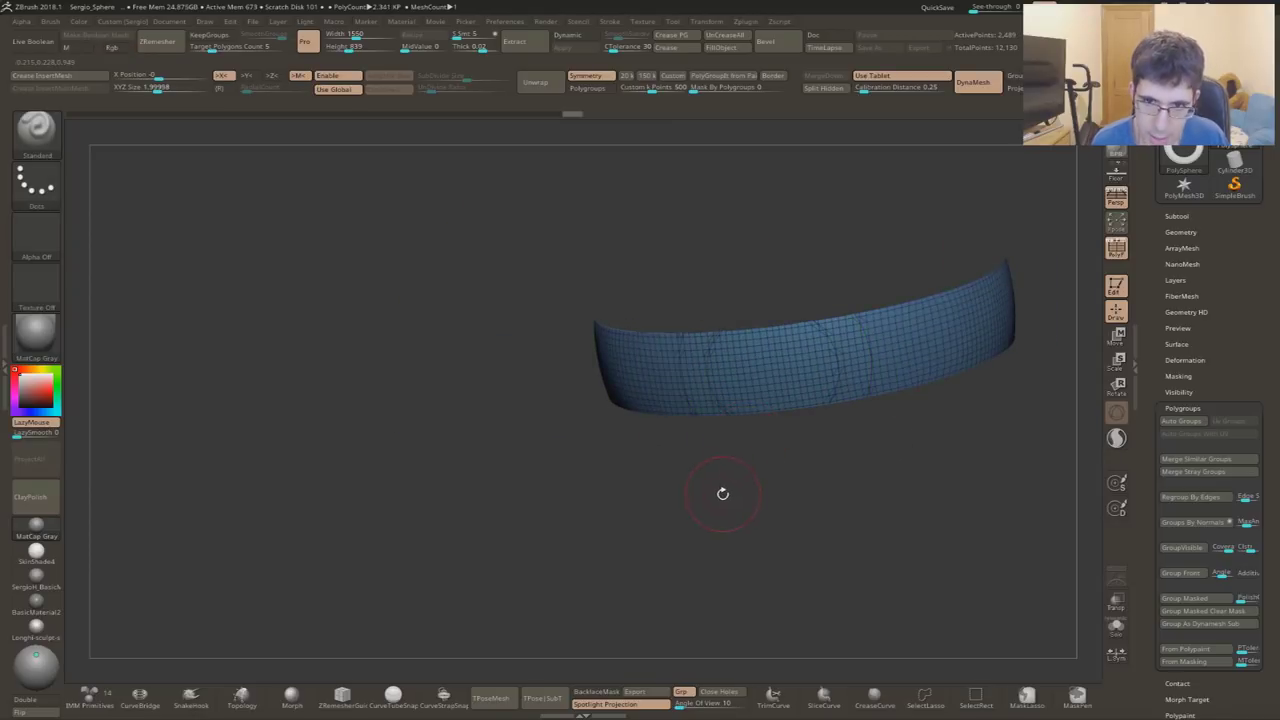
- Toggle visibility of the red body and the band to check them, then reveal the whole sphere
ctrl+shift+click(694, 491)
drag(694, 491, 660, 287)
ctrl+shift+click(655, 280)
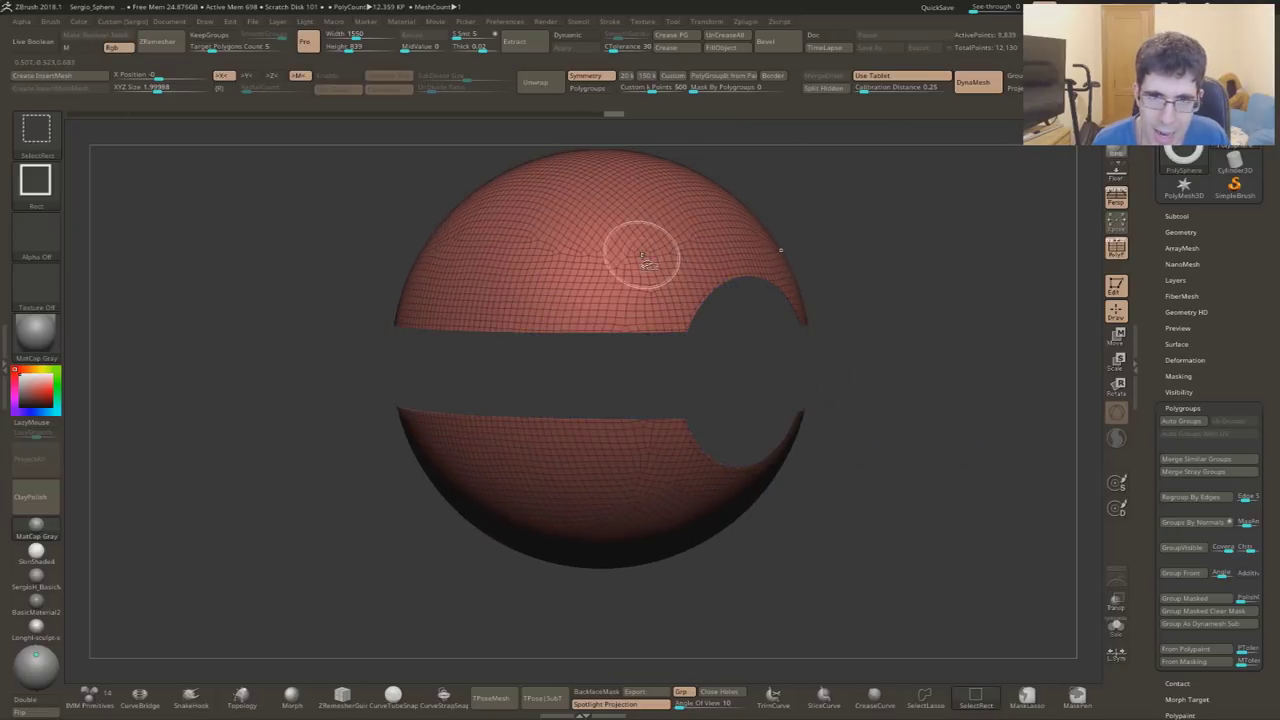
ctrl+shift+click(729, 300)
ctrl+shift+click(745, 338)
ctrl+shift+click(767, 463)
drag(767, 463, 851, 477)
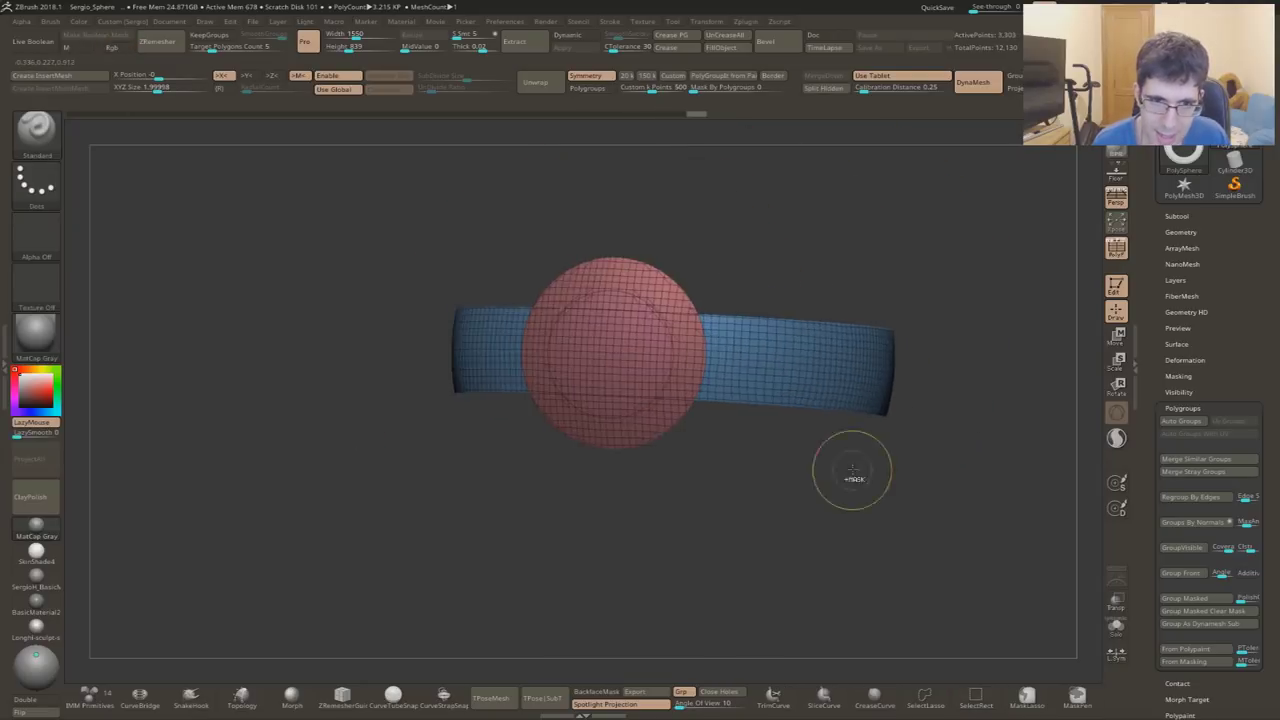
mouse_move(900, 377)
ctrl+shift+mouse_down()
mouse_move(891, 414)
mouse_move(866, 423)
mouse_move(486, 386)
mouse_move(519, 350)
ctrl+shift+mouse_up()
ctrl+shift+click(866, 423)
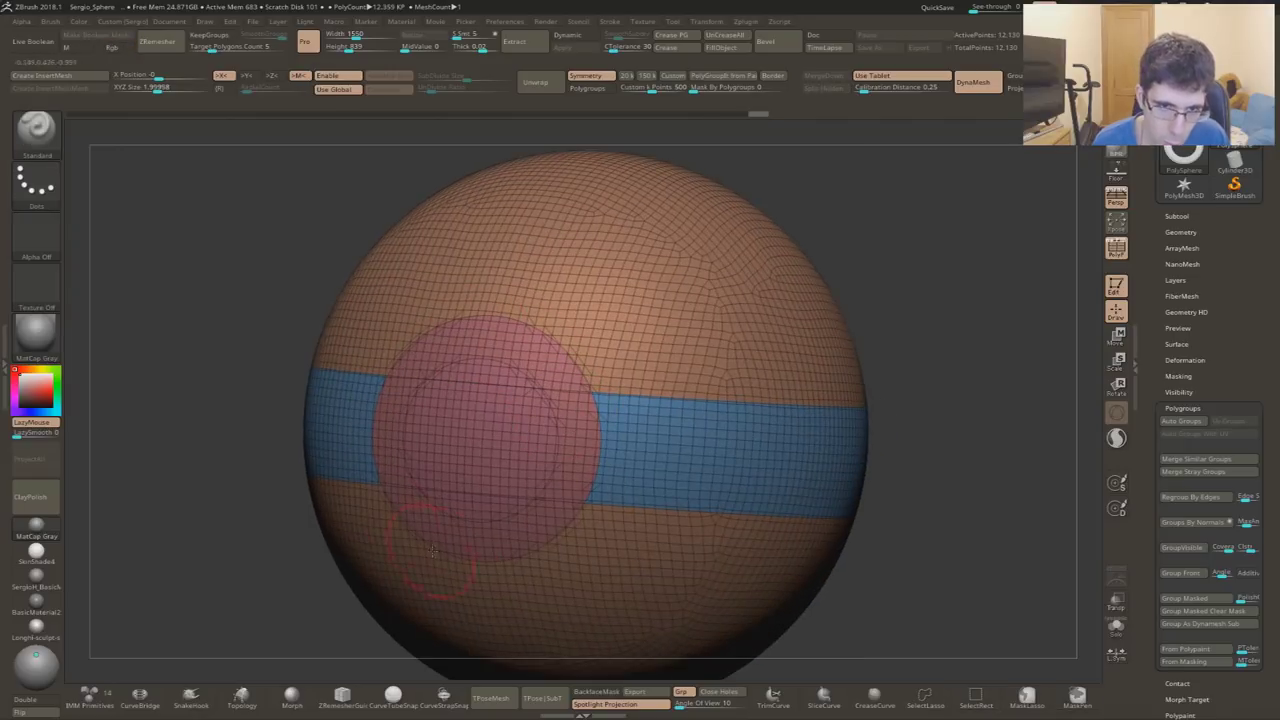
- Frame the sphere near the centre of the canvas and expand the Tool > Geometry settings
mouse_move(714, 446)
alt+mouse_down()
mouse_move(777, 509)
mouse_move(857, 457)
mouse_move(762, 449)
mouse_move(806, 445)
alt+mouse_up()
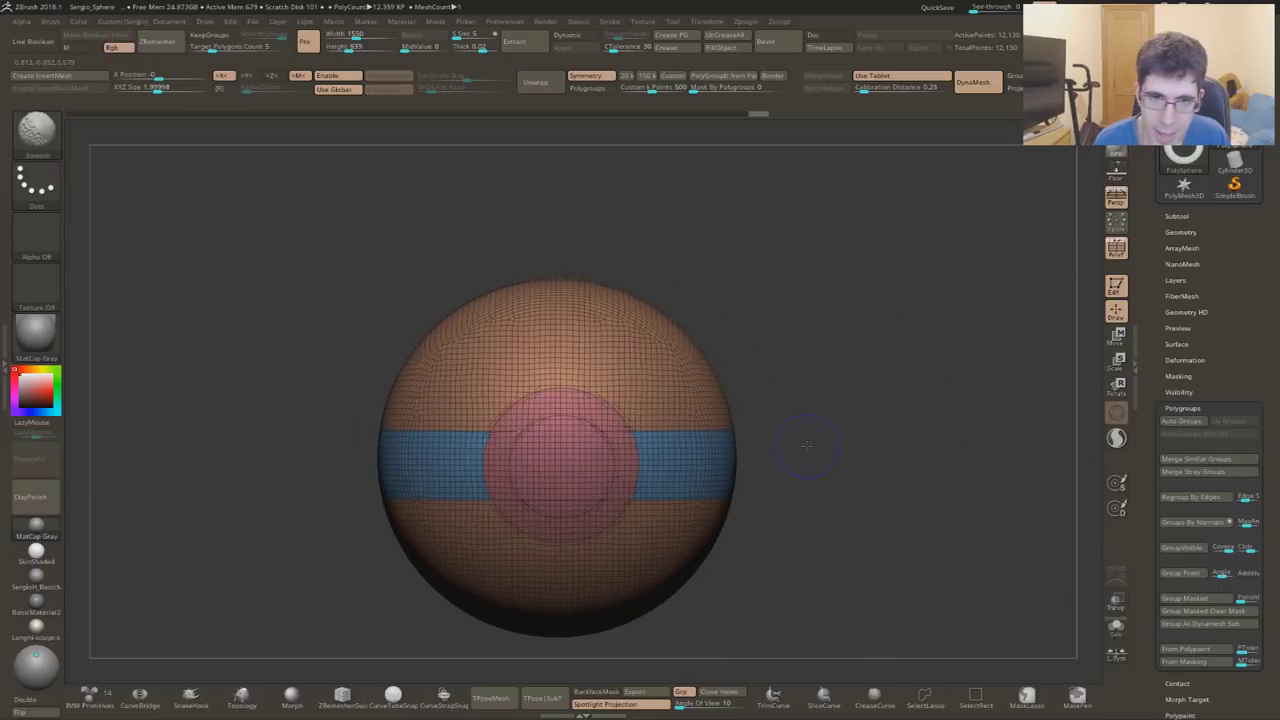
mouse_move(788, 440)
mouse_down()
mouse_move(671, 457)
mouse_move(705, 485)
mouse_move(703, 449)
mouse_move(704, 460)
mouse_up()
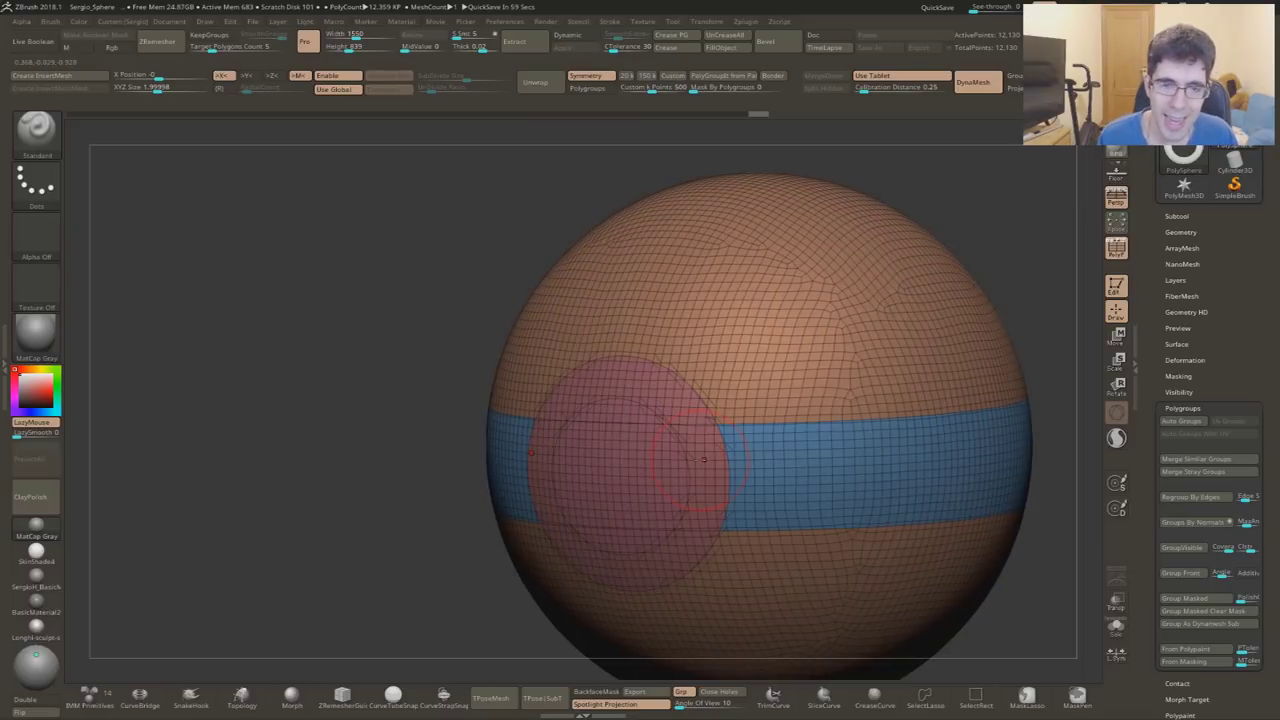
alt+drag(713, 440, 675, 465)
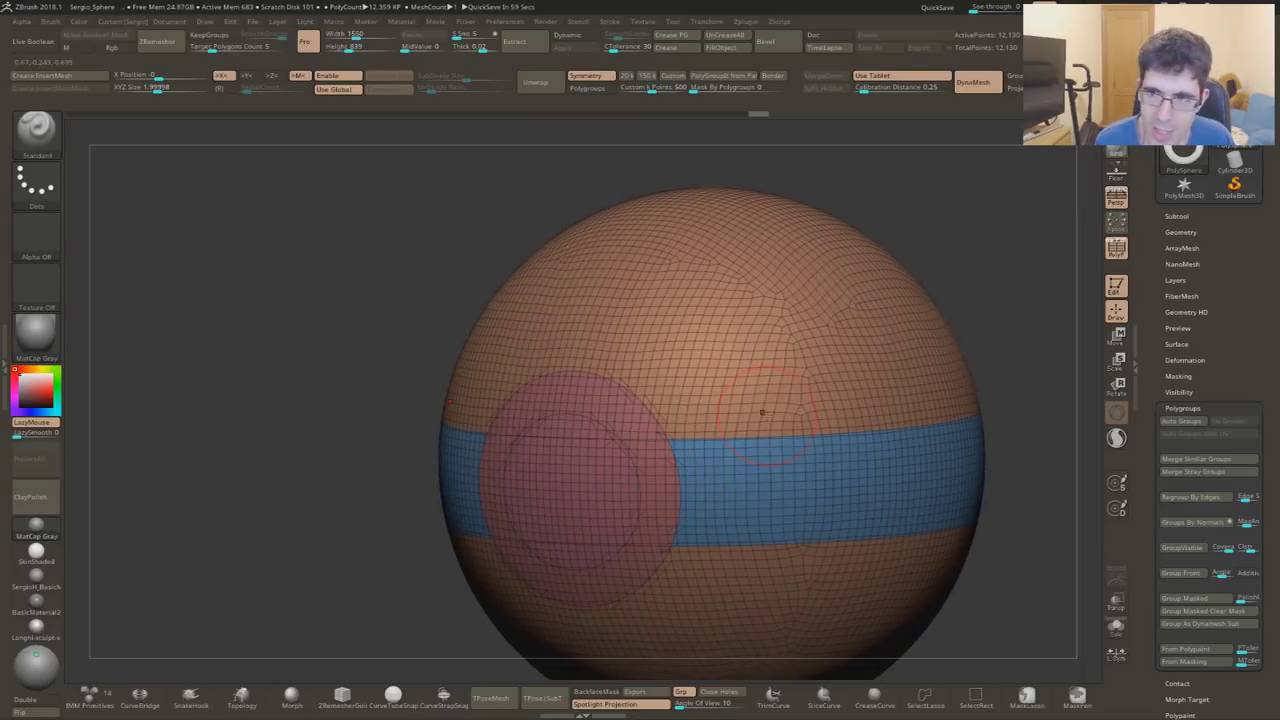
click(1186, 231)
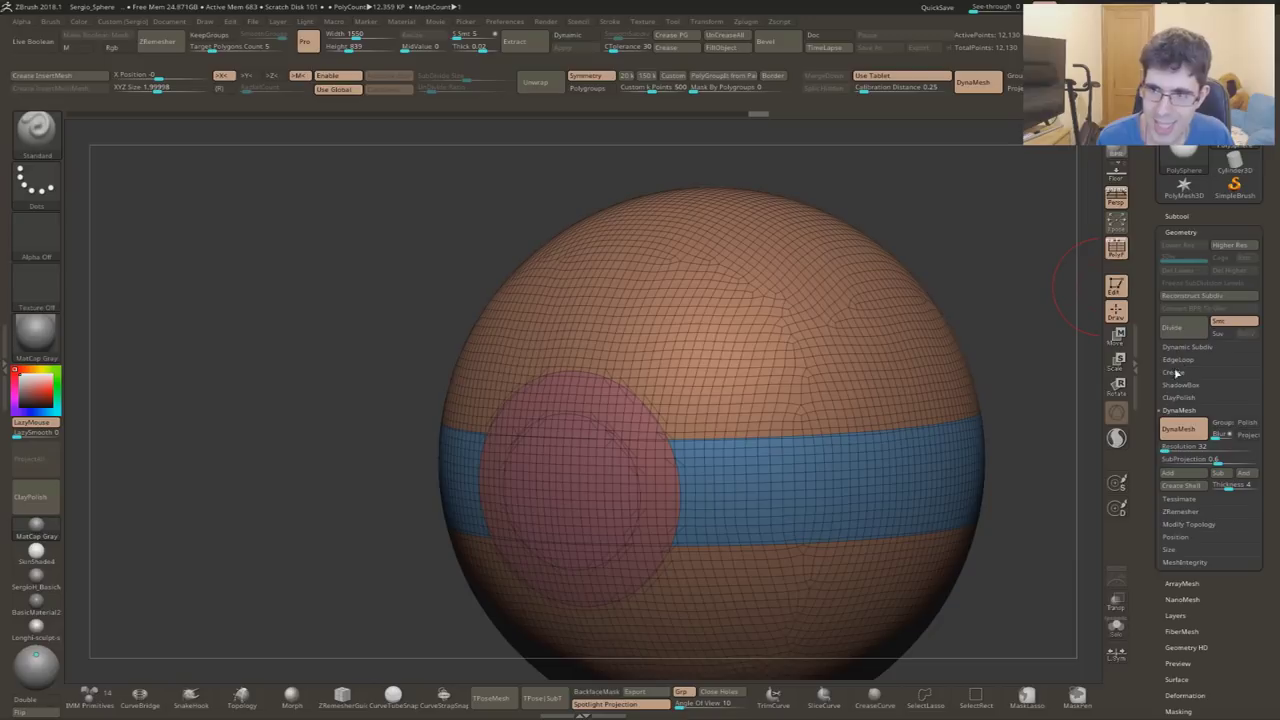
- Try EdgeLoop > Panel Loops on the button outline, then undo it
click(1177, 360)
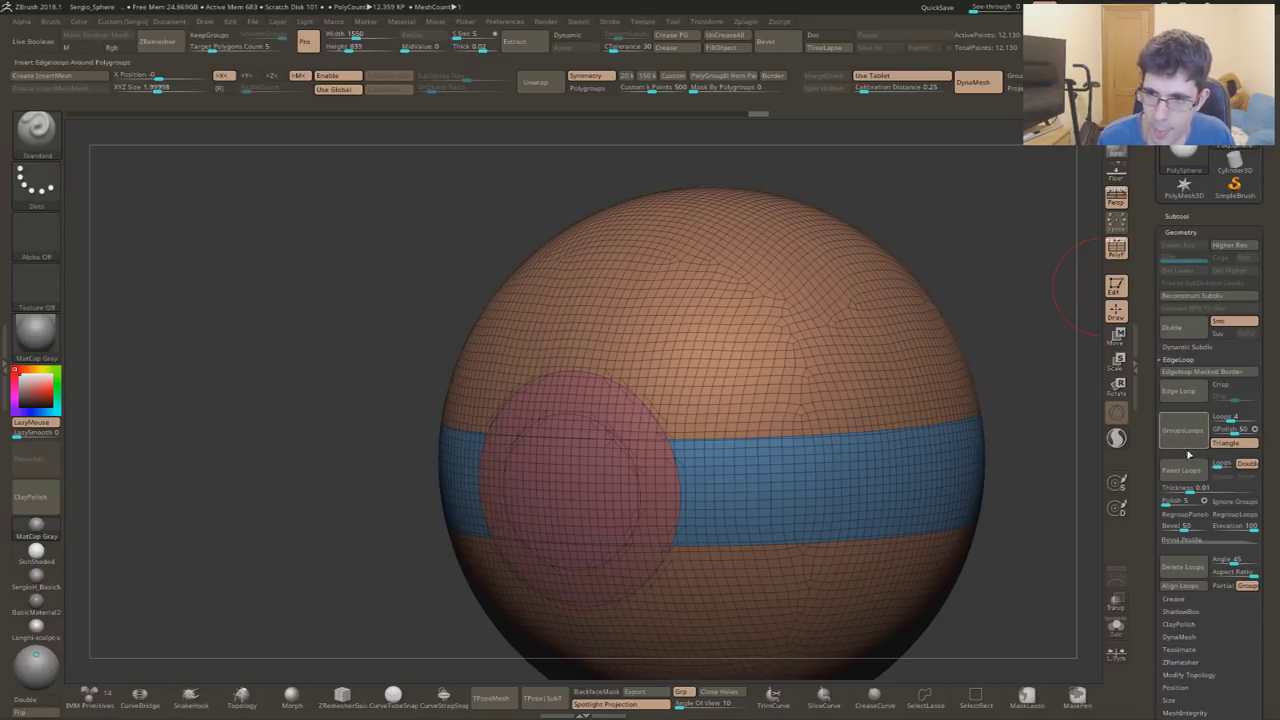
click(1177, 471)
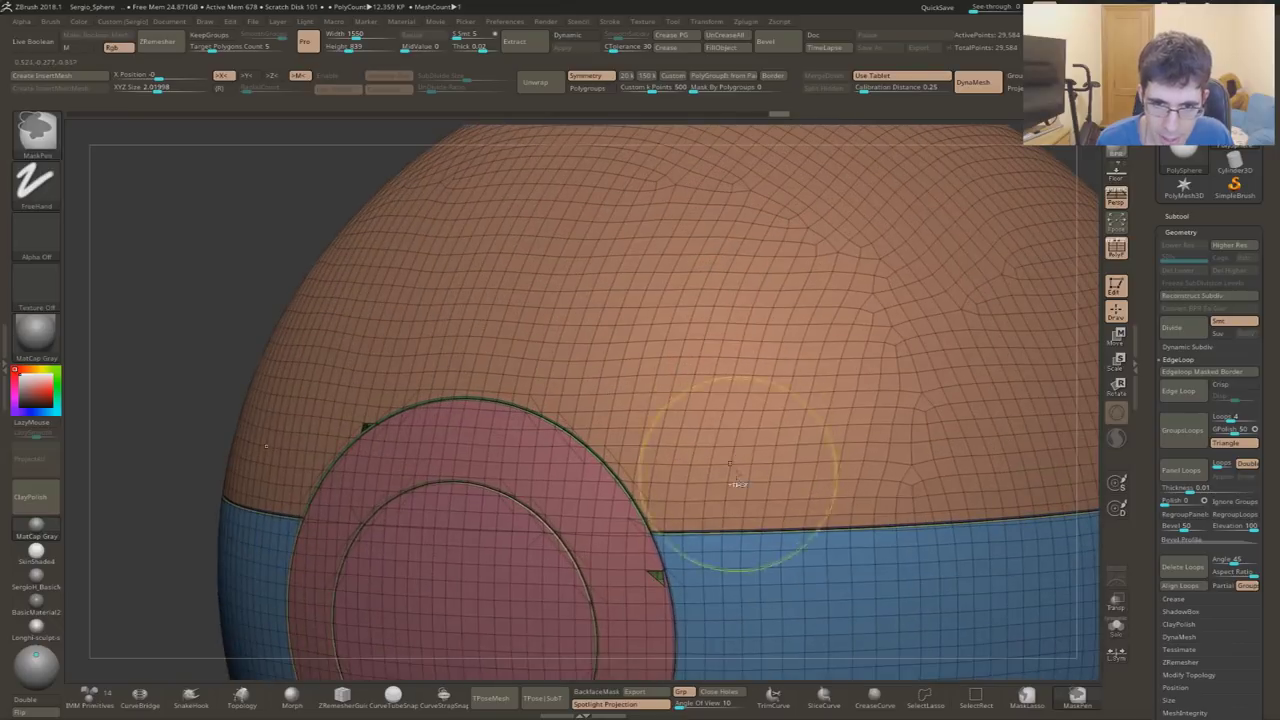
right_drag(737, 484, 800, 540)
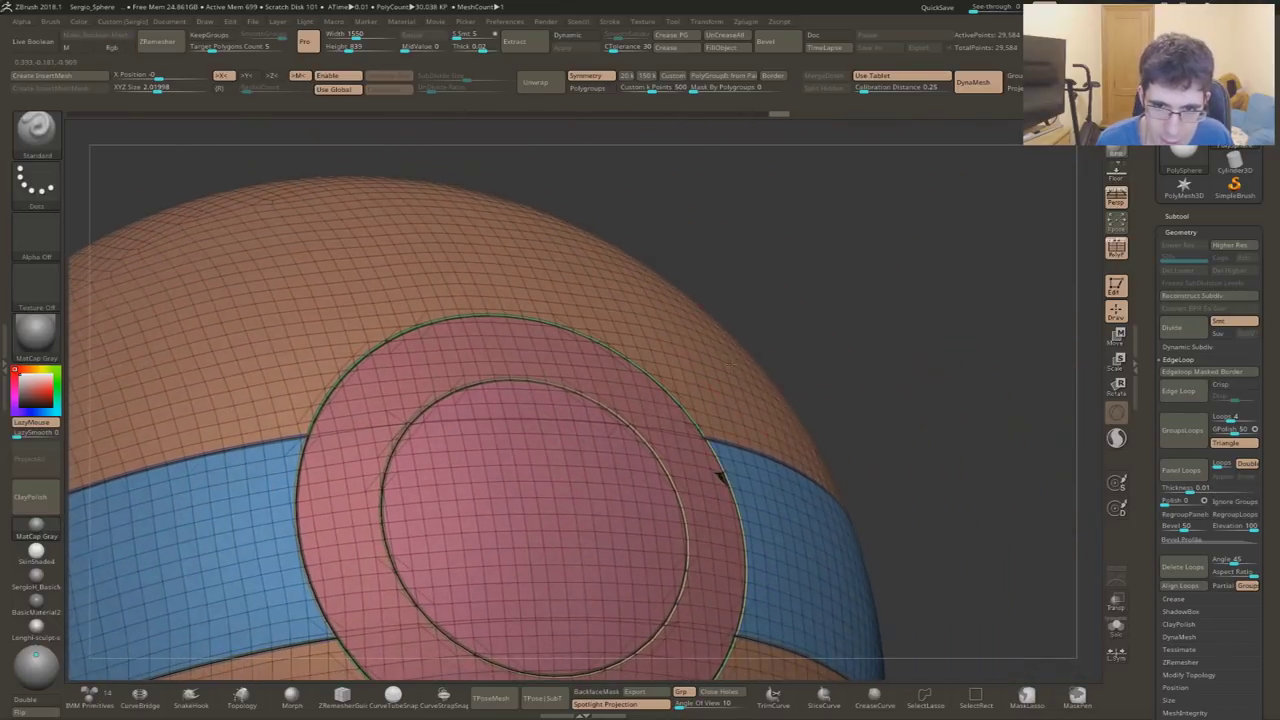
key(ctrl+z)
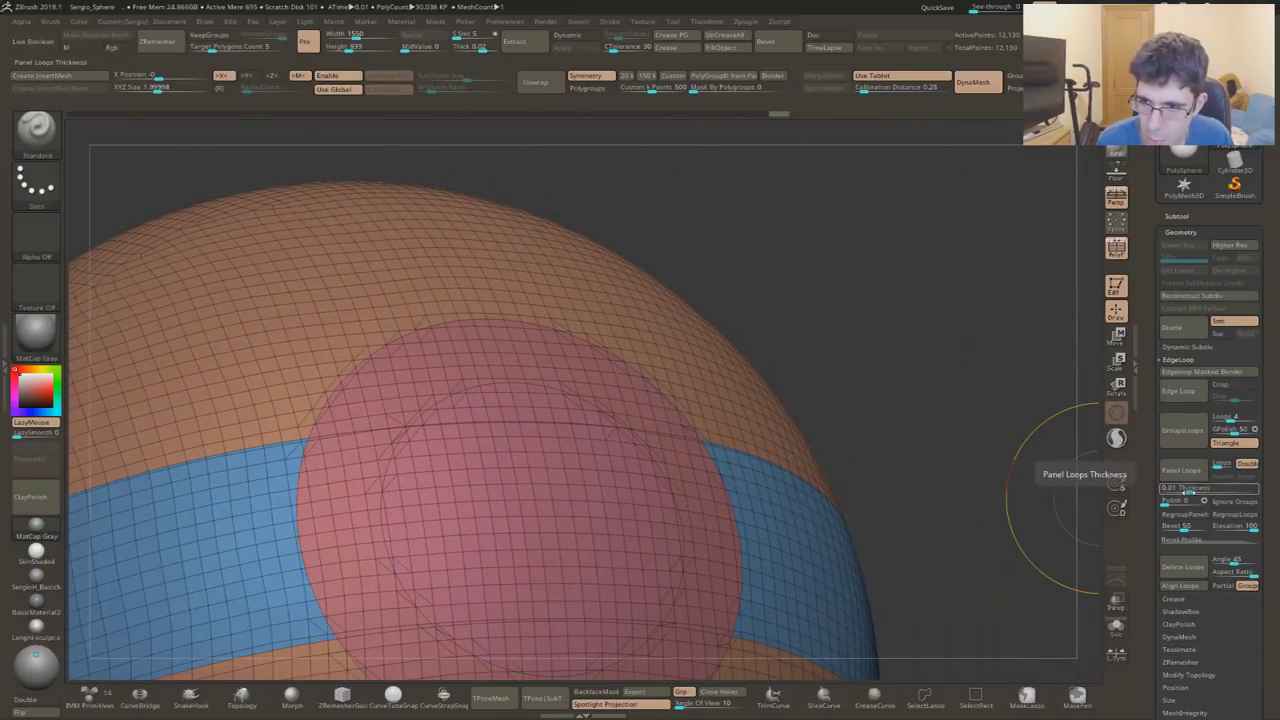
- Reapply panel loops, check the disc and band by hiding and showing them, then add edge loops
click(1181, 470)
mouse_move(808, 440)
ctrl+right_down()
mouse_move(800, 423)
mouse_move(802, 508)
mouse_move(808, 434)
ctrl+right_up()
ctrl+shift+click(808, 434)
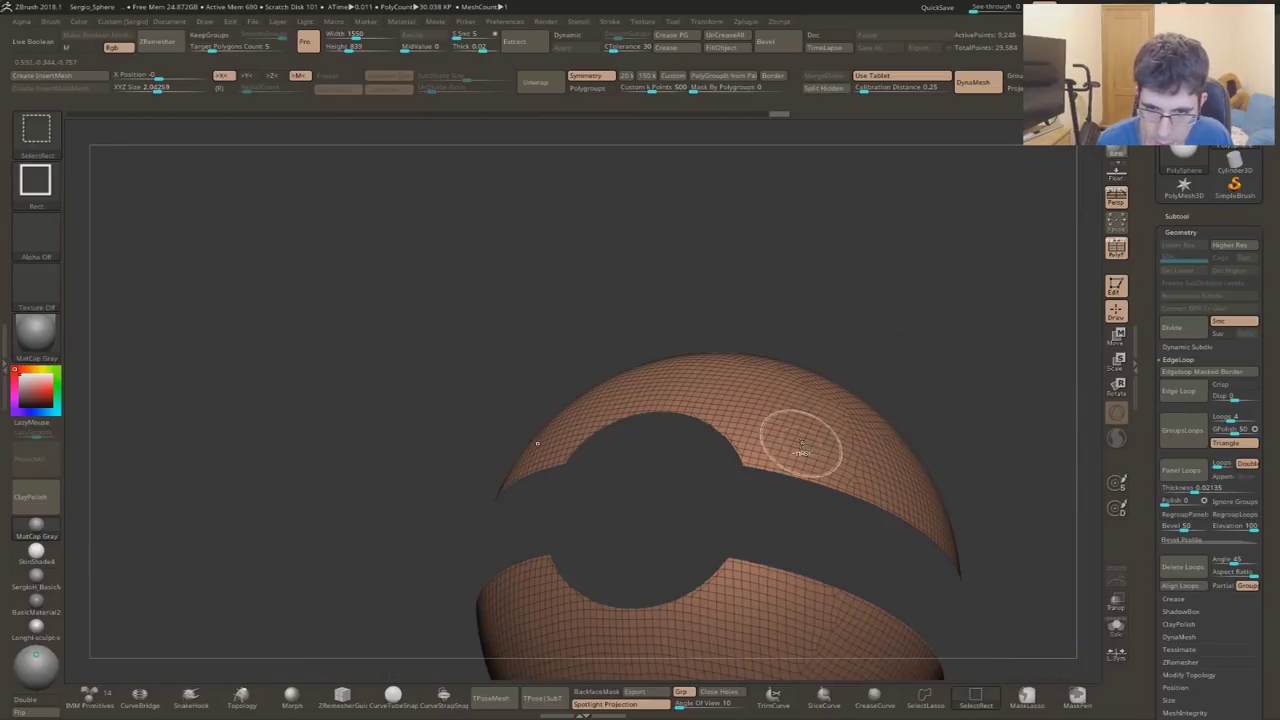
ctrl+shift+click(851, 386)
mouse_move(800, 410)
right_down()
mouse_move(757, 432)
mouse_move(777, 325)
right_up()
ctrl+shift+click(757, 432)
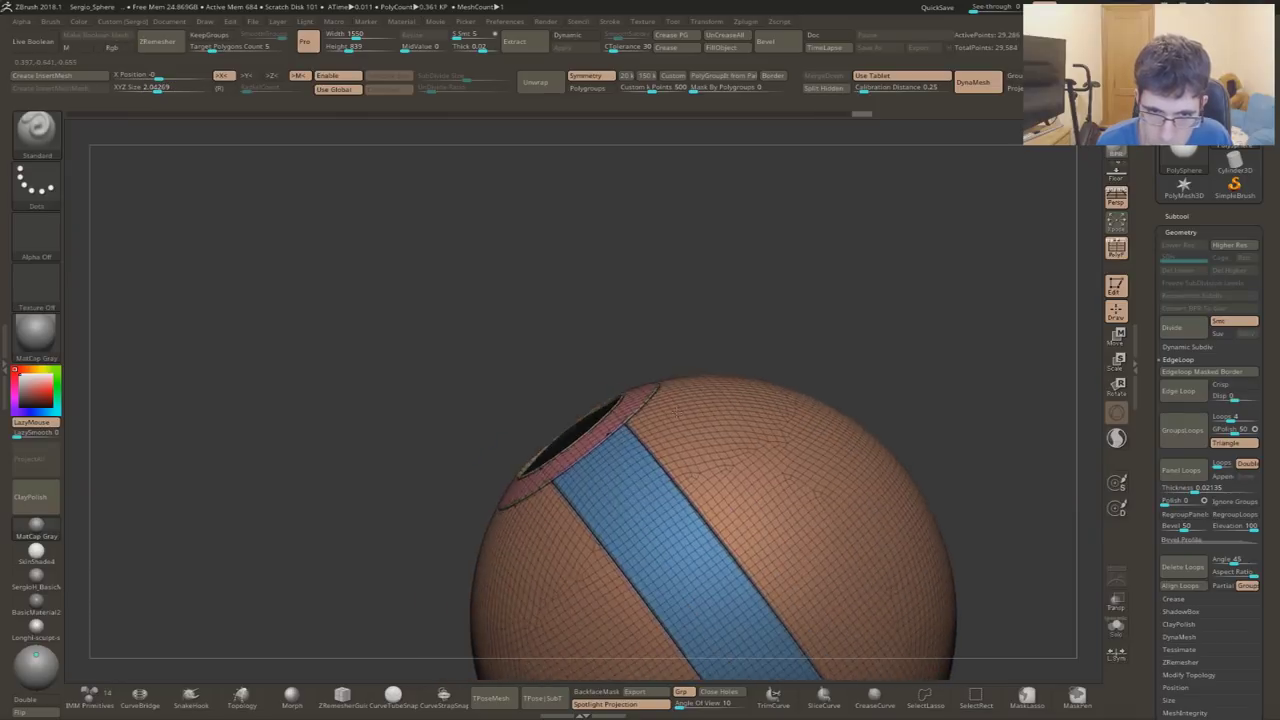
ctrl+shift+click(777, 325)
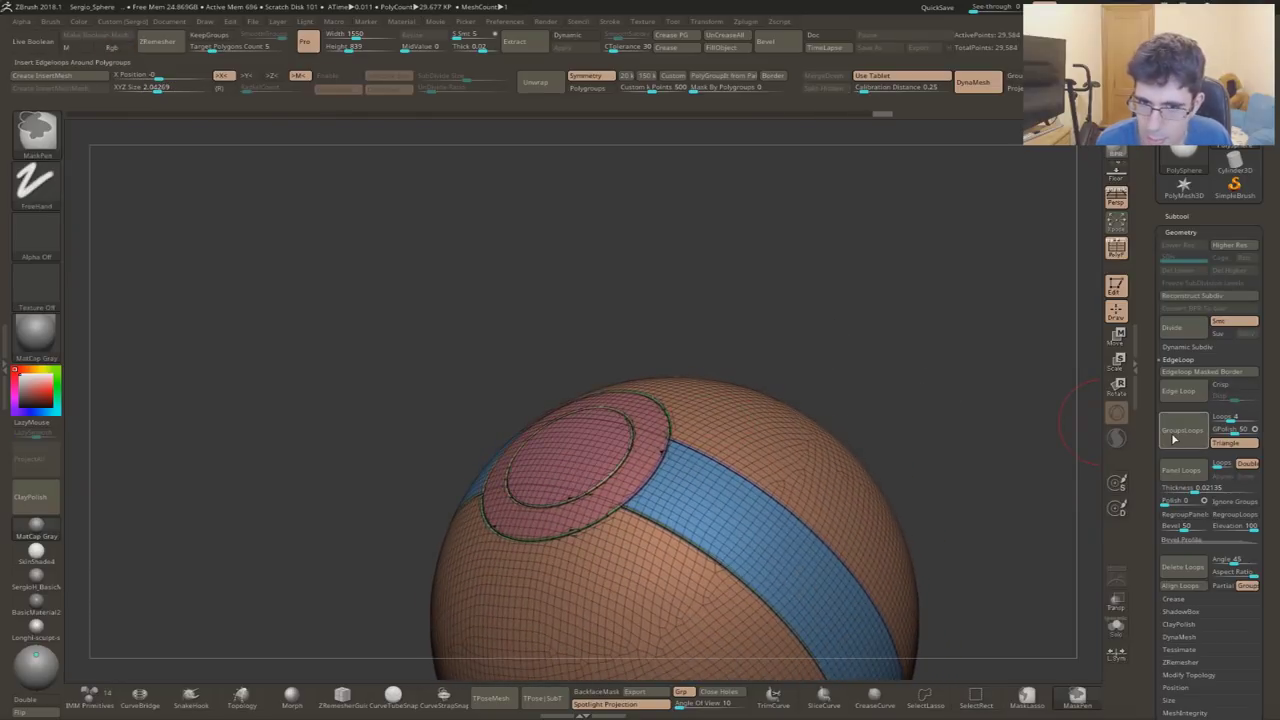
ctrl+shift+click(570, 460)
click(1174, 438)
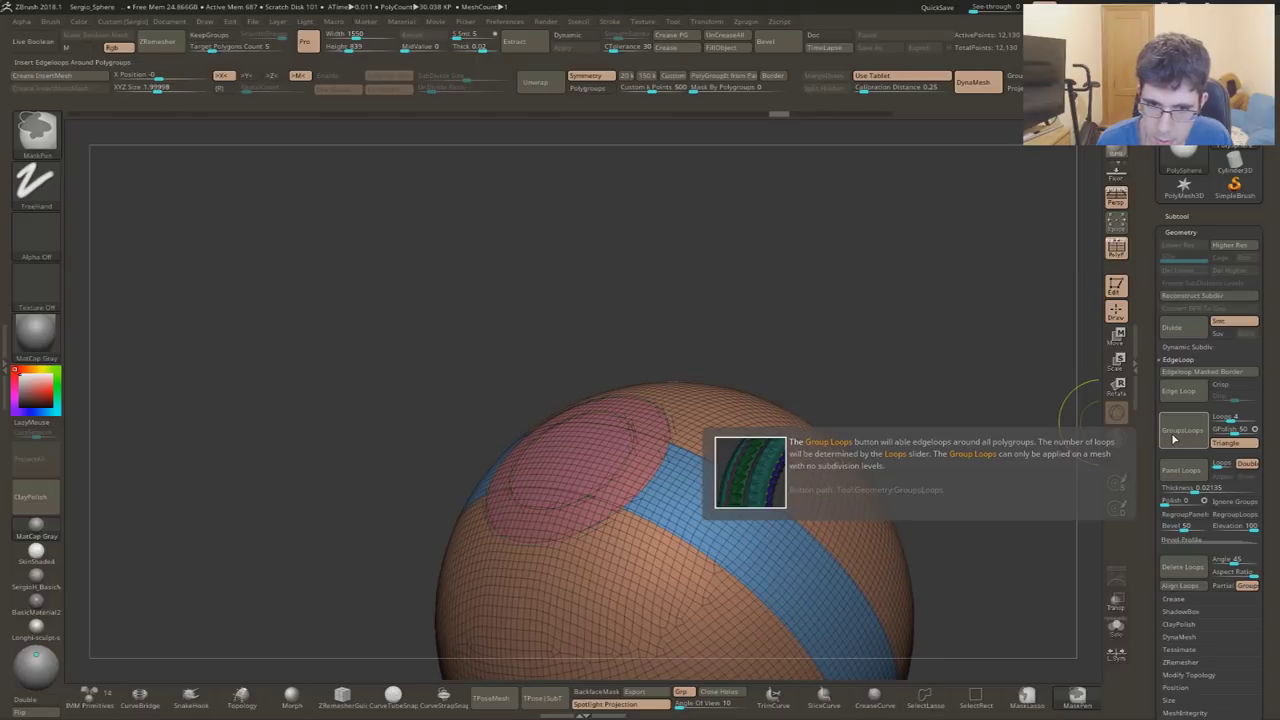
- Insert panel loops around the polygroups and inspect the rings up close with Polyframe toggled
shift+right_drag(1000, 420, 900, 400)
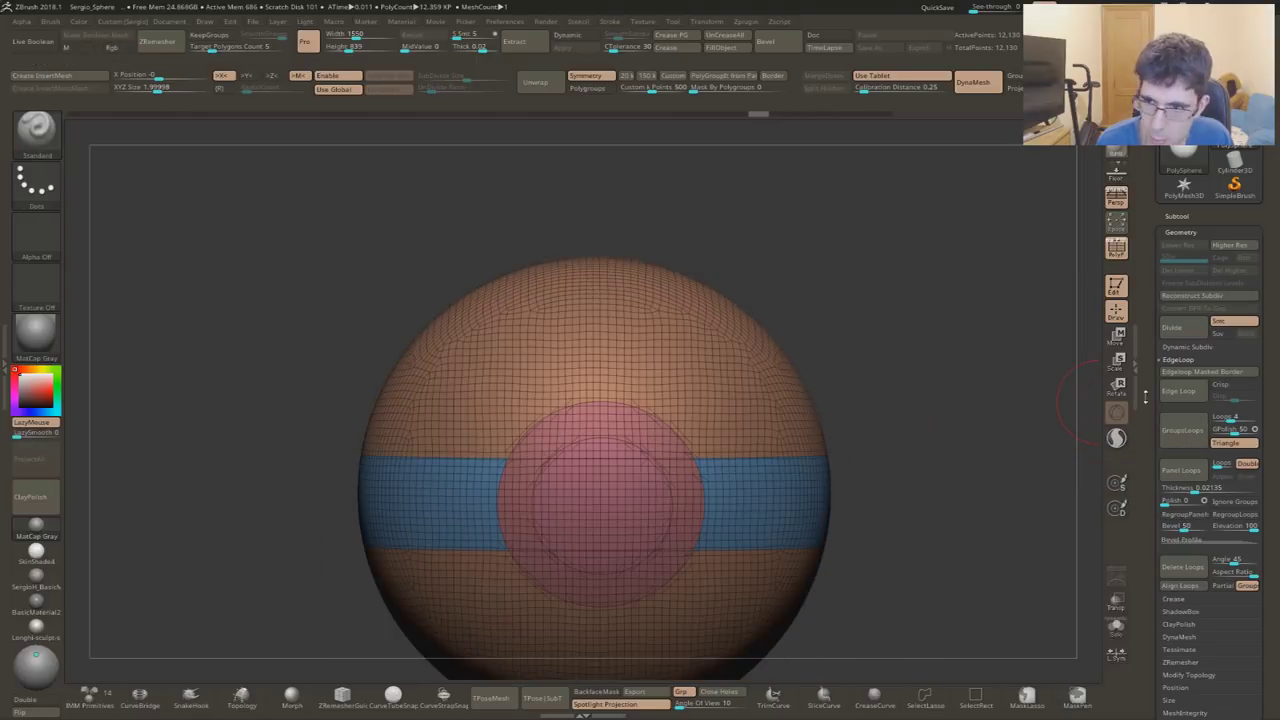
click(1187, 470)
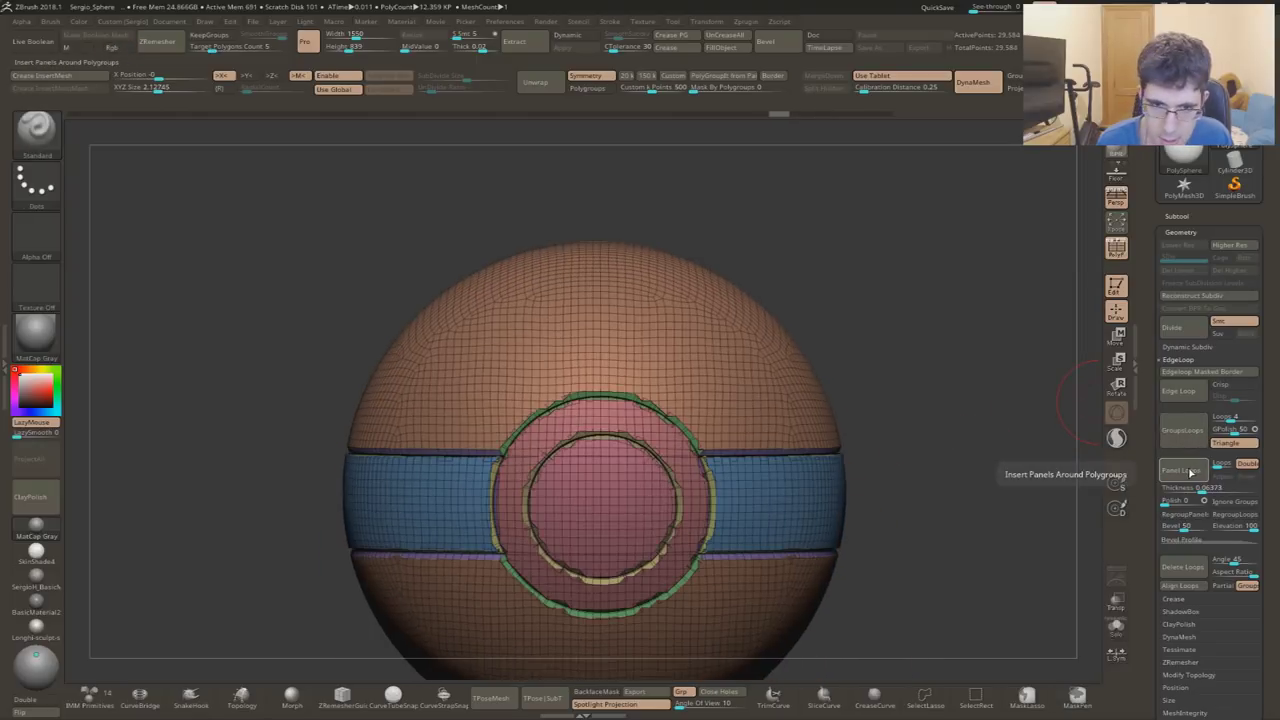
key(shift+f)
ctrl+right_drag(514, 400, 651, 453)
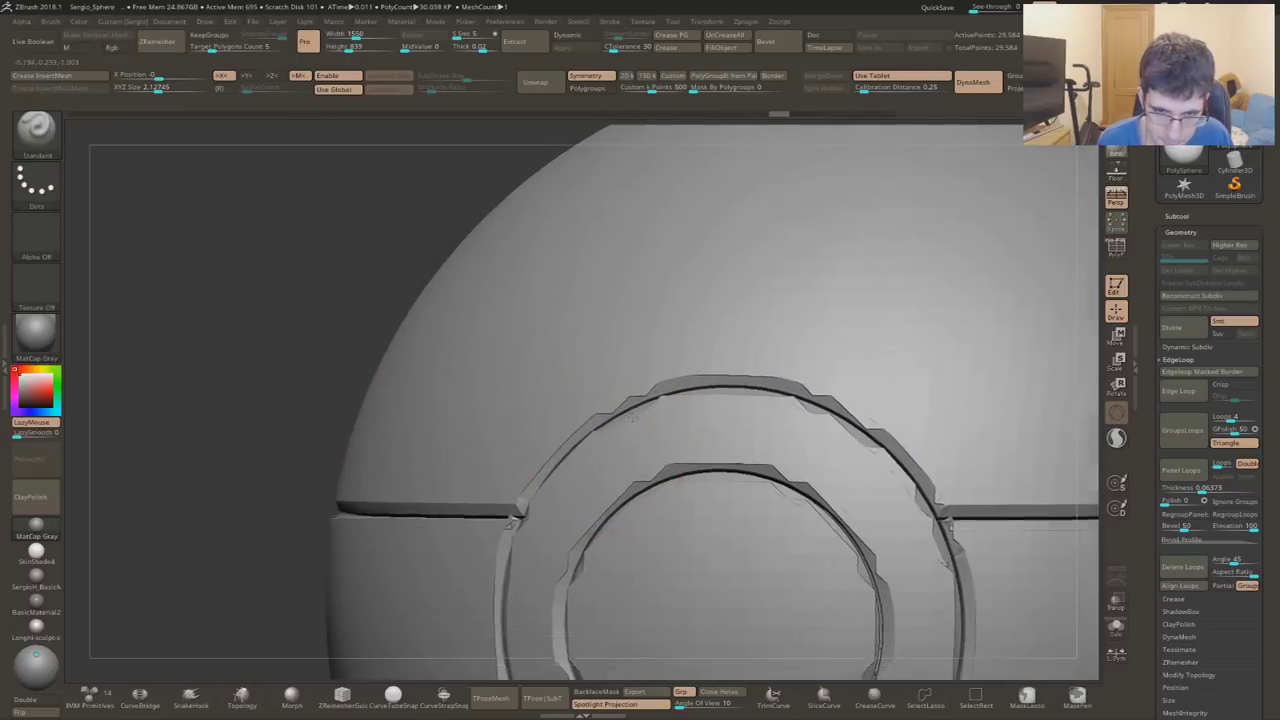
key(shift+f)
mouse_move(482, 537)
right_down()
mouse_move(614, 400)
mouse_move(604, 321)
right_up()
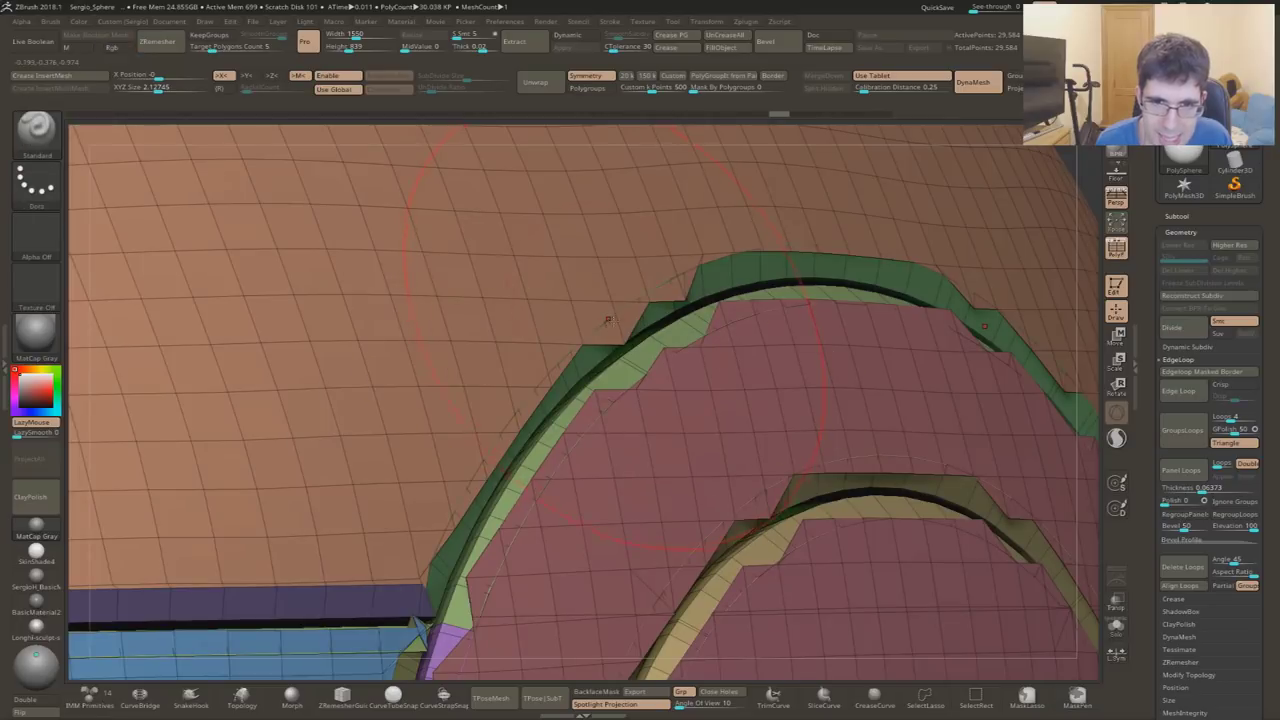
ctrl+right_drag(683, 310, 628, 373)
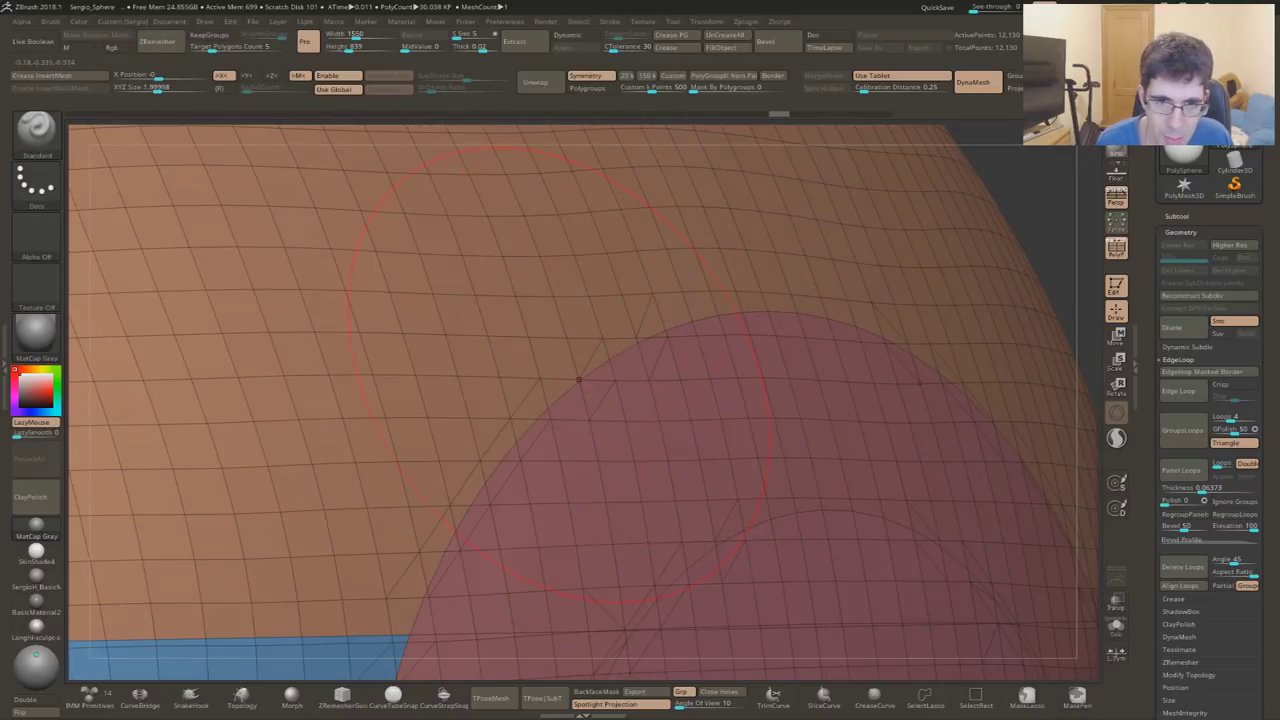
key(ctrl+shift+z)
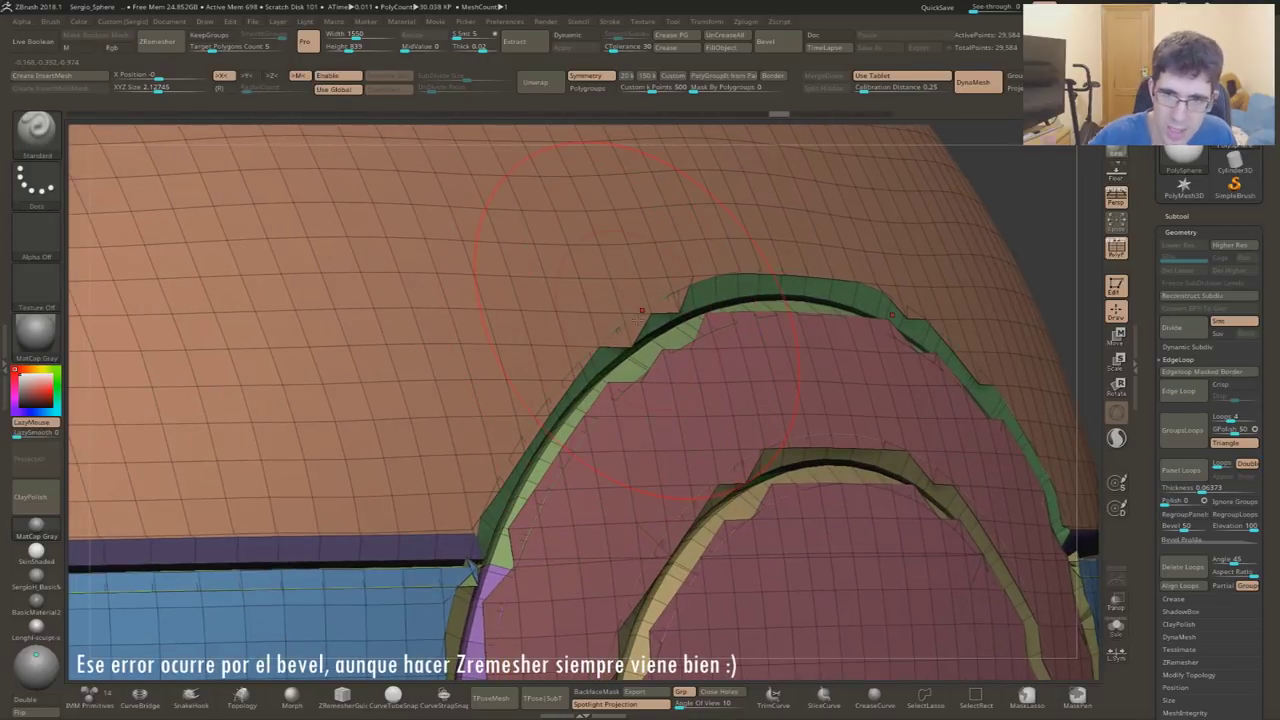
- Undo the panel loops and run ZRemesher with KeepGroups on and Smooth Groups at 1
key(ctrl+z)
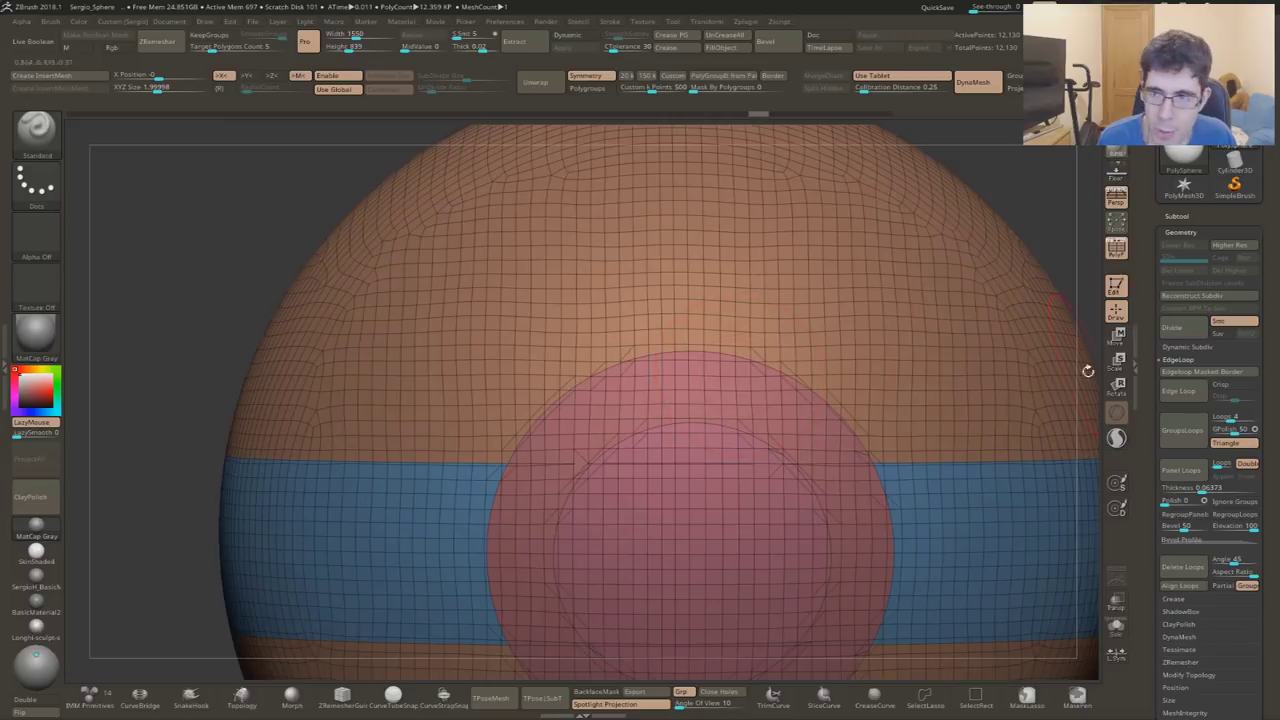
click(1182, 662)
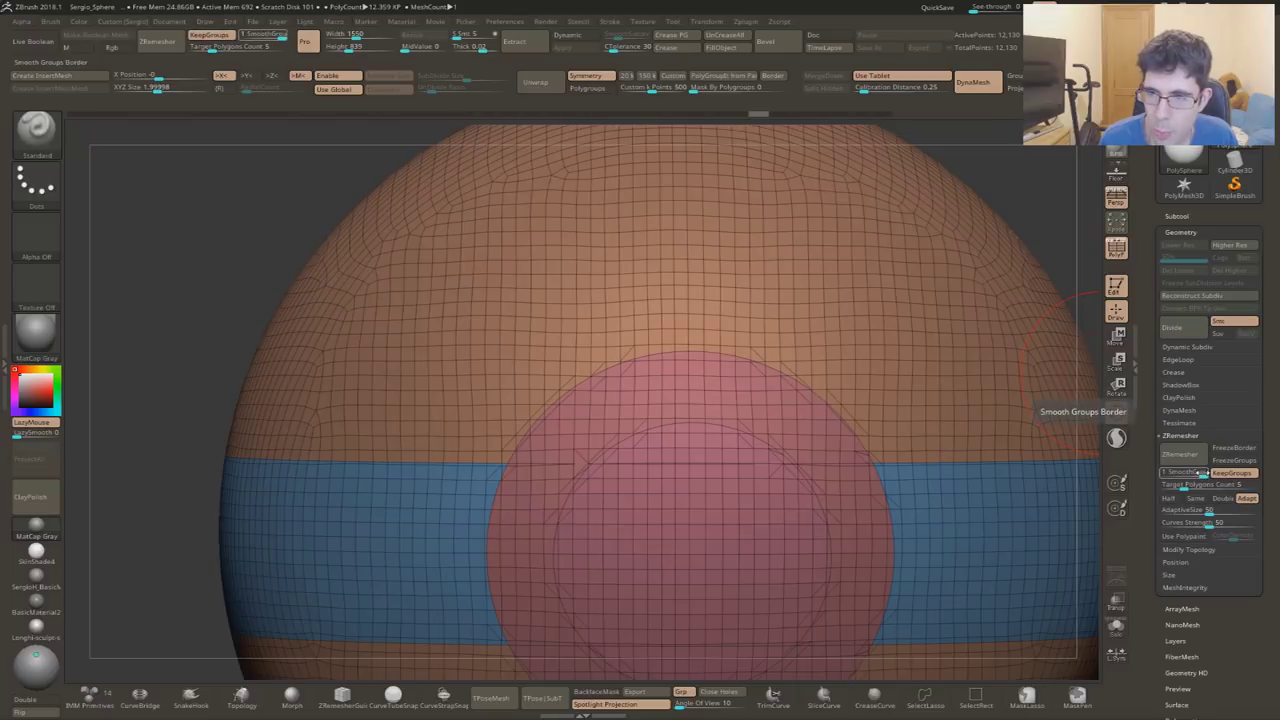
click(1183, 472)
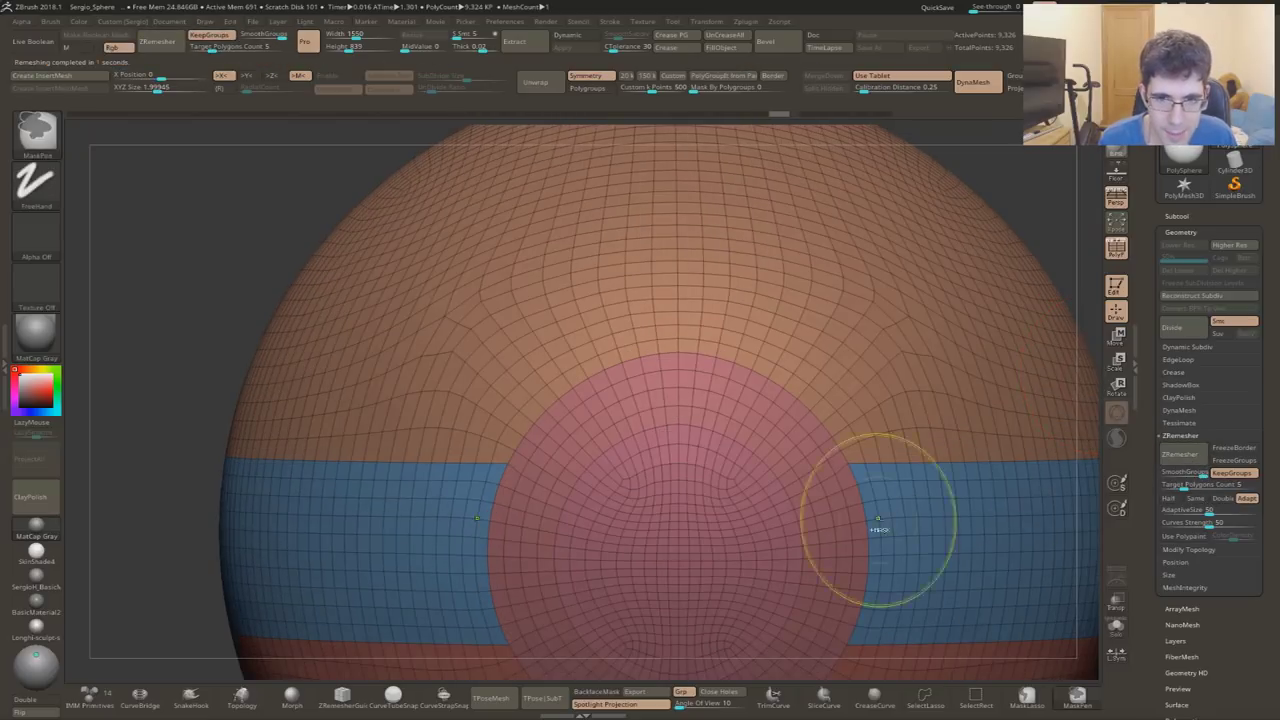
key(f)
alt+right_drag(862, 452, 990, 440)
mouse_move(749, 371)
alt+right_down()
mouse_move(743, 362)
mouse_move(785, 356)
alt+right_up()
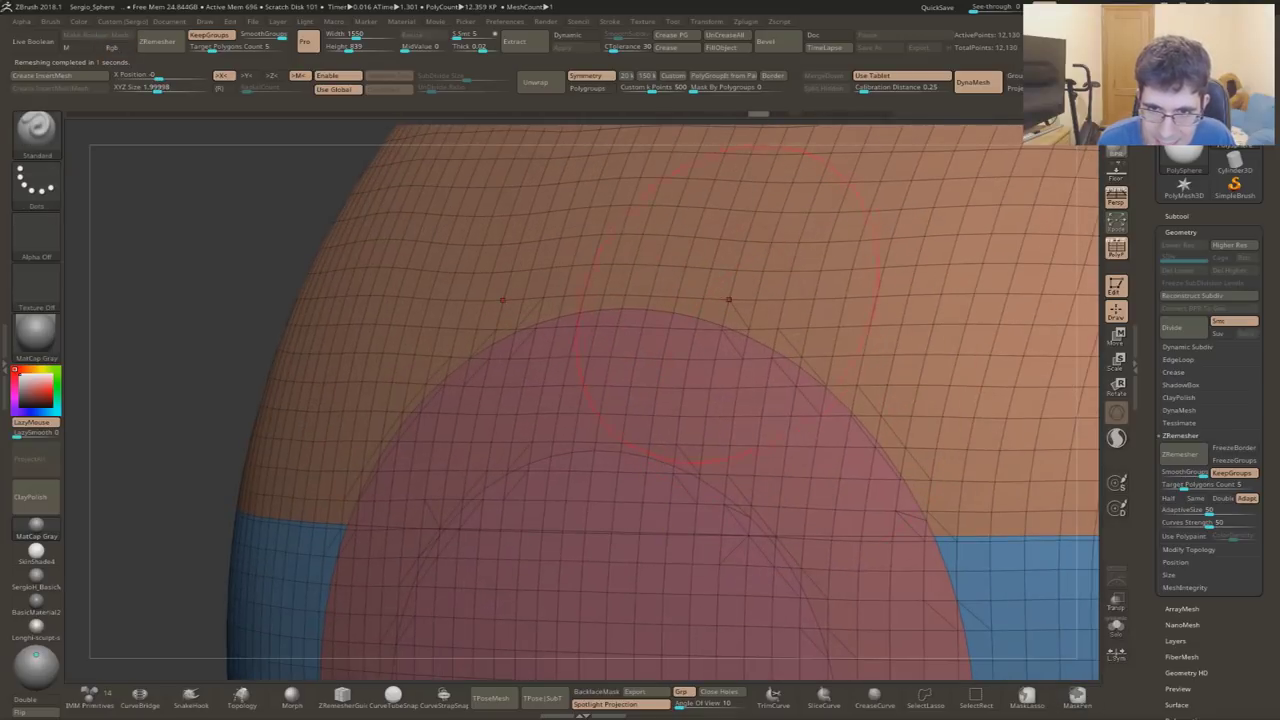
key(ctrl+z)
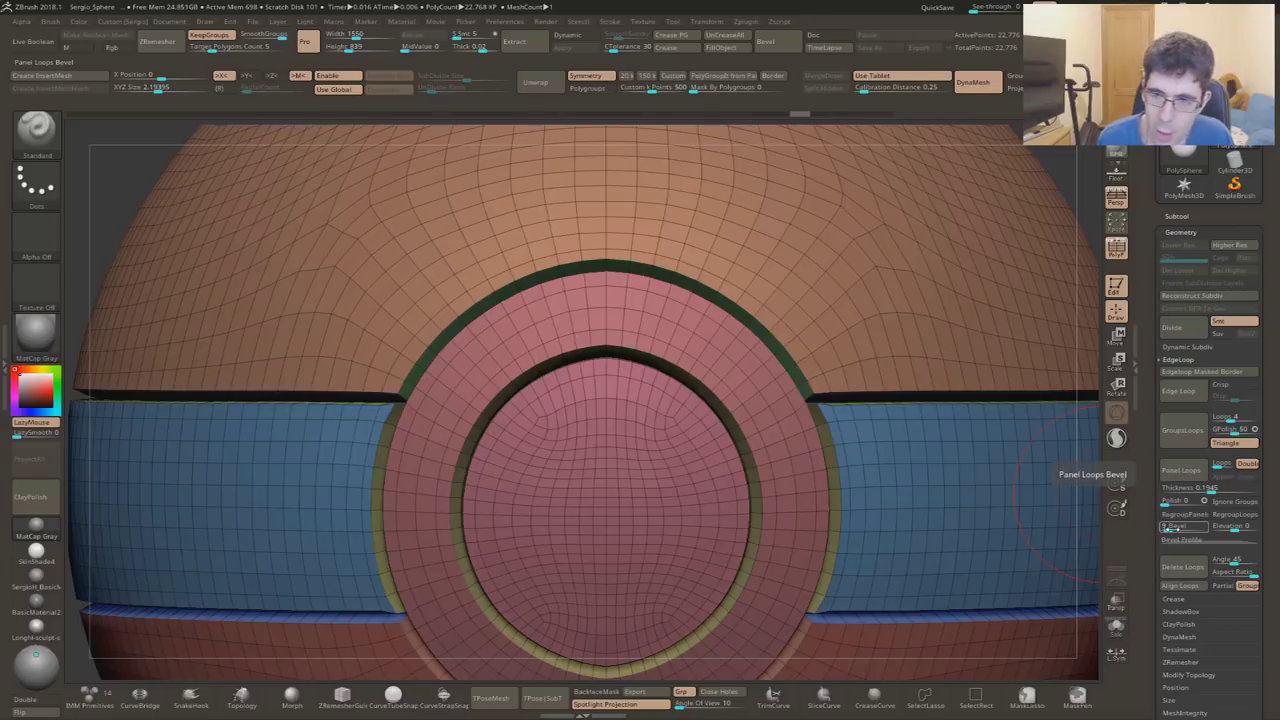
- Orbit and zoom around the remeshed sphere, then hide Polyframe to view the smooth panel grooves
mouse_move(765, 337)
ctrl+right_down()
mouse_move(875, 445)
mouse_move(832, 303)
ctrl+right_up()
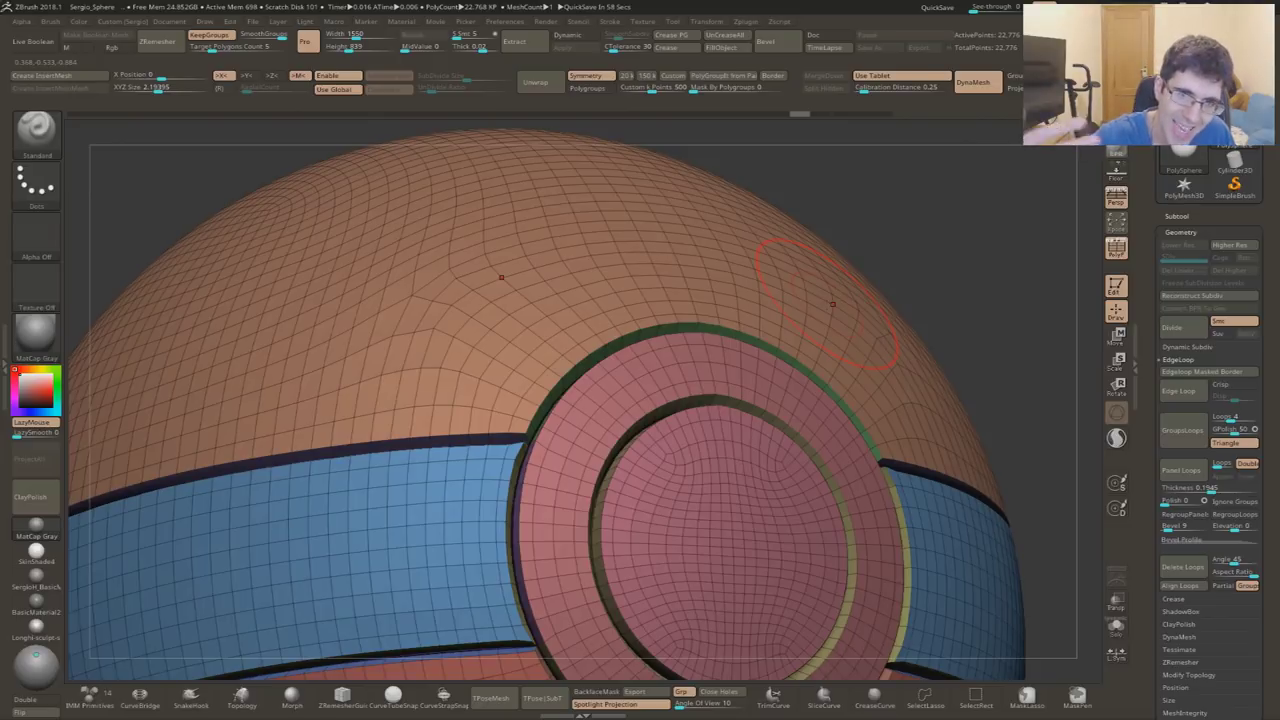
ctrl+right_drag(757, 377, 614, 286)
ctrl+right_drag(710, 318, 554, 403)
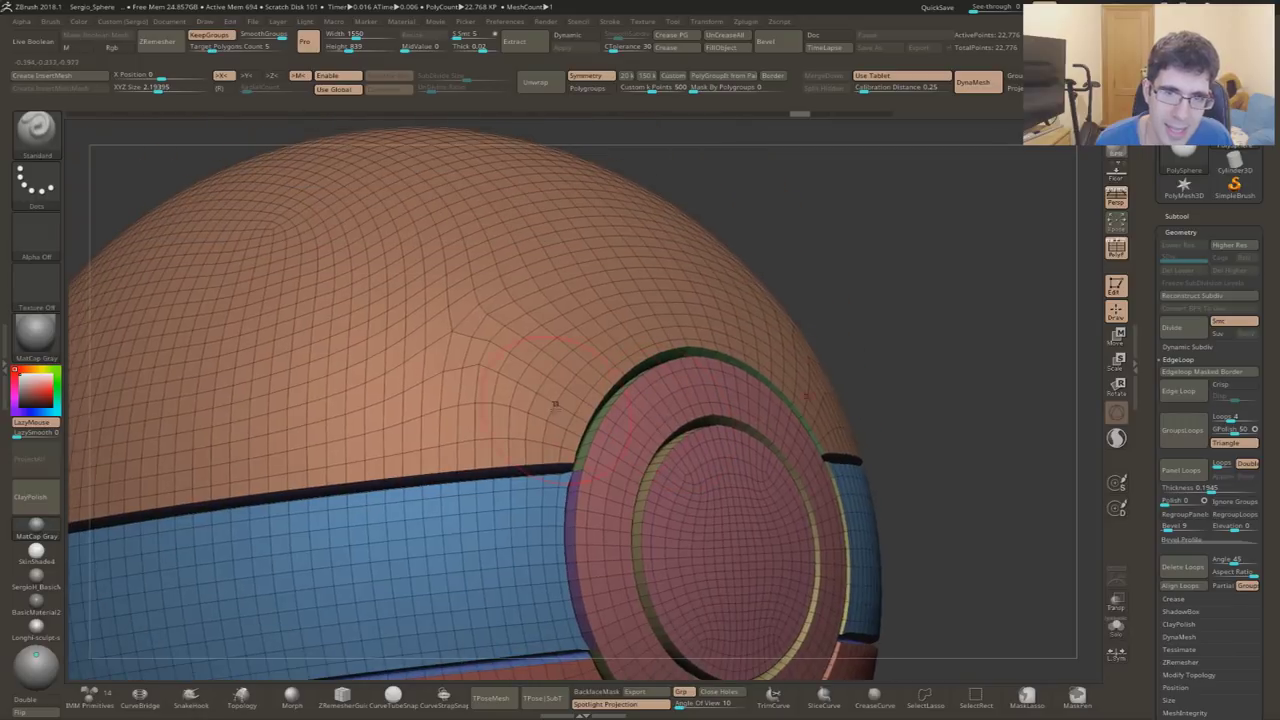
mouse_move(715, 490)
shift+right_down()
mouse_move(697, 415)
mouse_move(543, 434)
mouse_move(860, 400)
mouse_move(700, 420)
mouse_move(746, 488)
mouse_move(706, 363)
shift+right_up()
key(shift+f)
- Switch back to the Standard brush with the B, S, T shortcut
key(b)
key(s)
key(t)
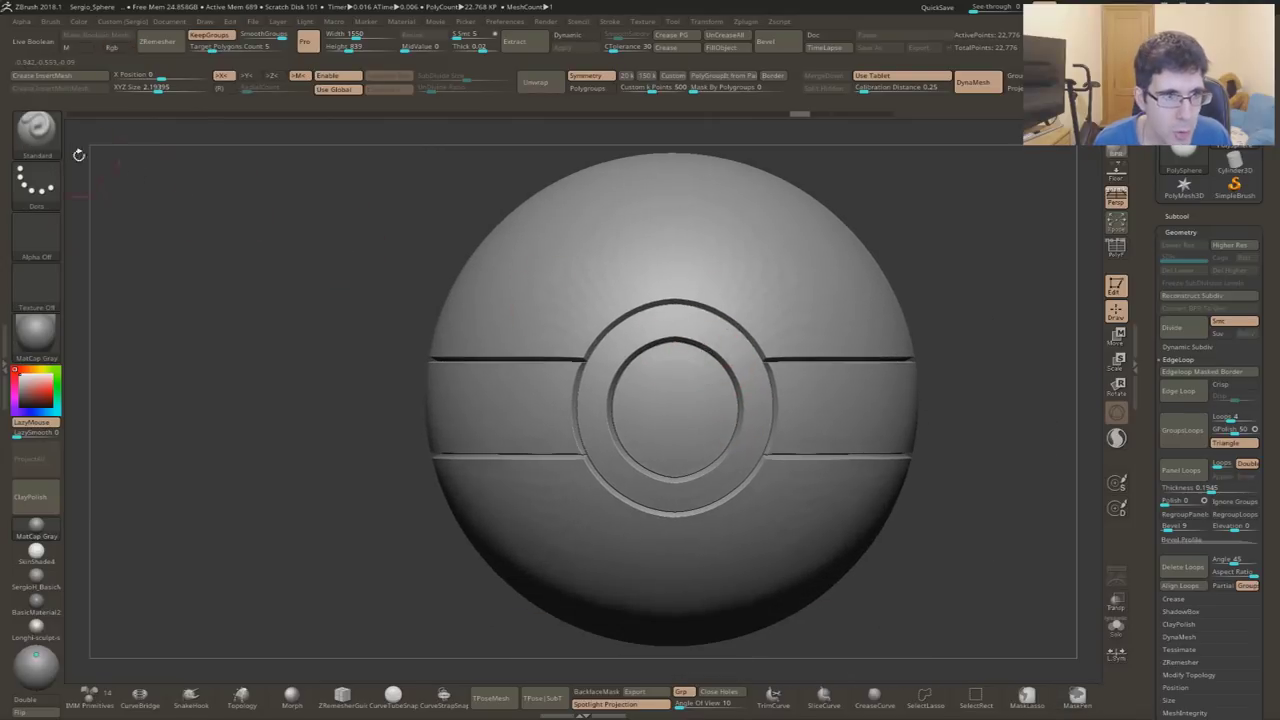
- Select the Move Topological brush and enlarge its draw size to 5000
click(62, 156)
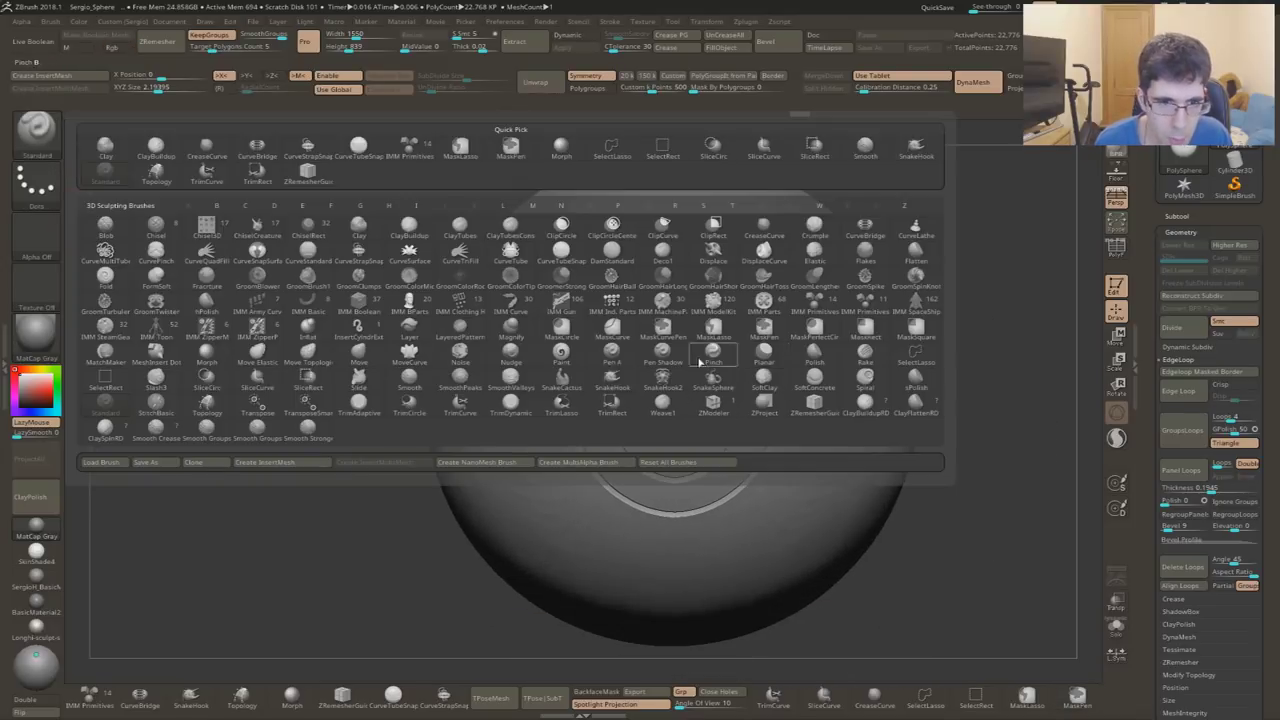
key(m)
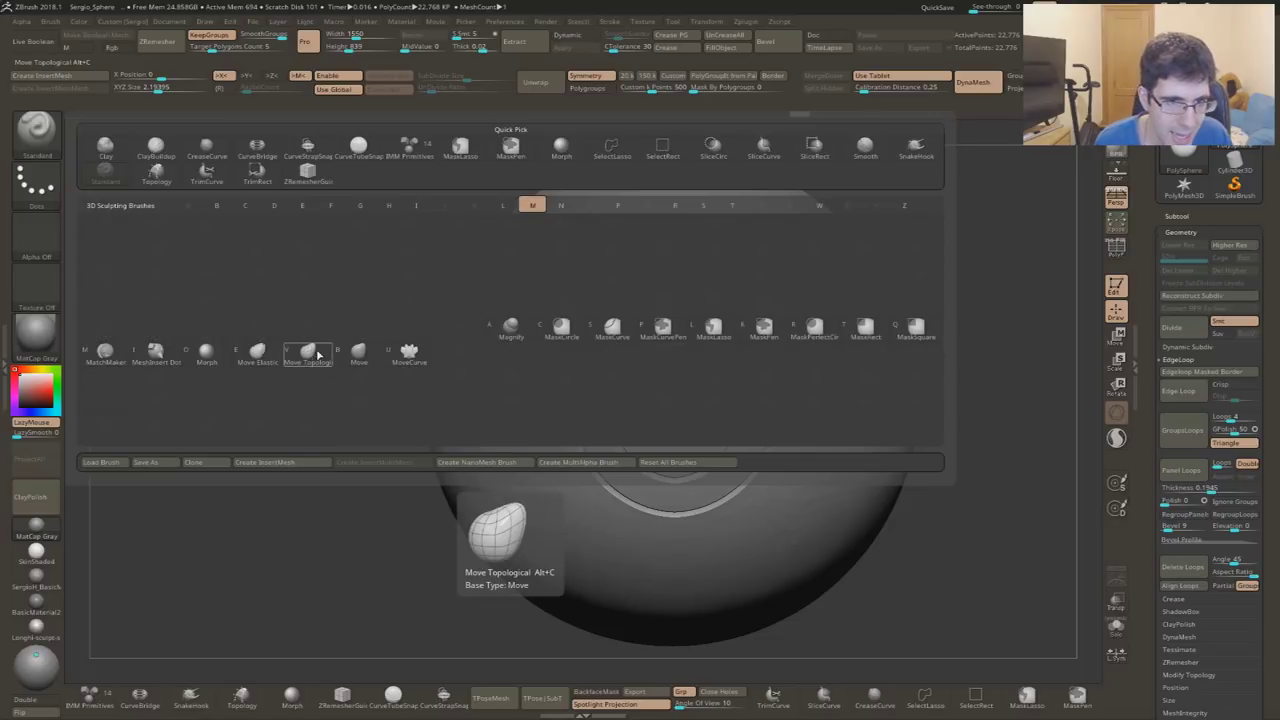
click(318, 354)
key(s)
drag(660, 411, 733, 422)
- Test-pull the top into an egg shape, undo it, and orbit around the ball
mouse_move(872, 389)
mouse_down()
mouse_move(880, 340)
mouse_move(813, 369)
mouse_up()
key(ctrl+z)
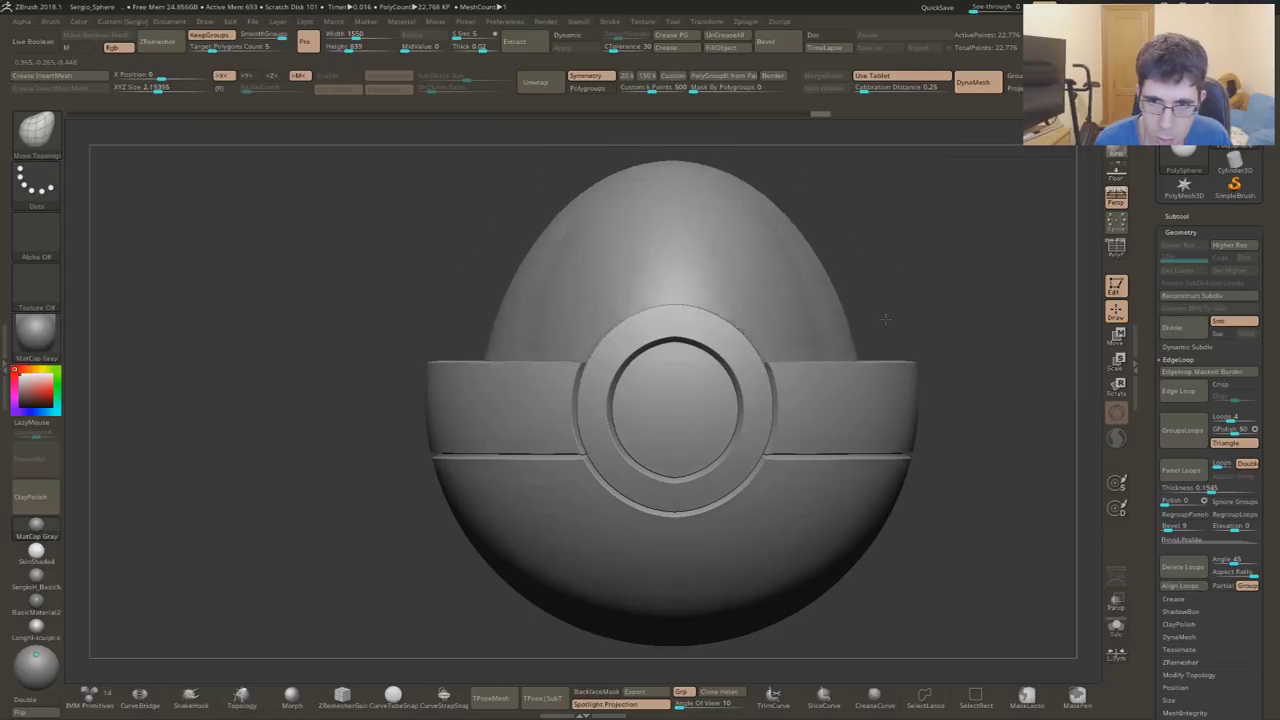
key(ctrl+z)
drag(923, 390, 786, 383)
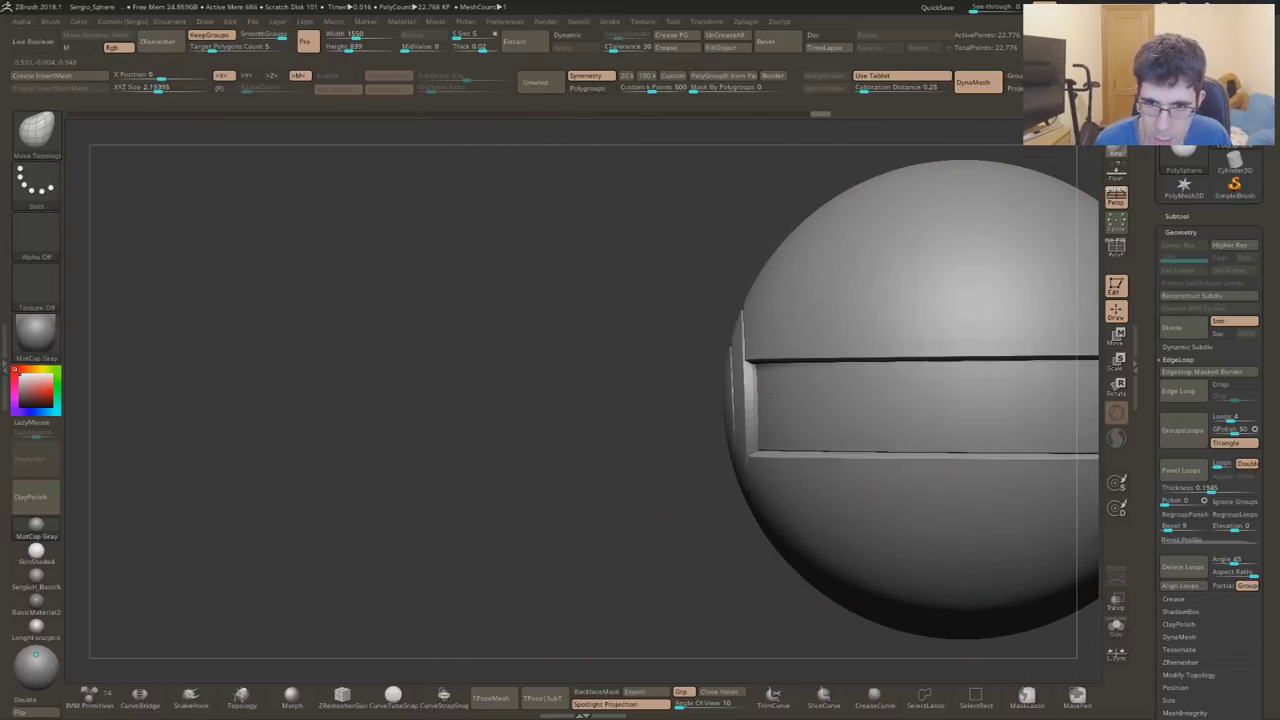
mouse_move(768, 394)
mouse_down()
mouse_move(1010, 393)
mouse_move(1030, 380)
mouse_up()
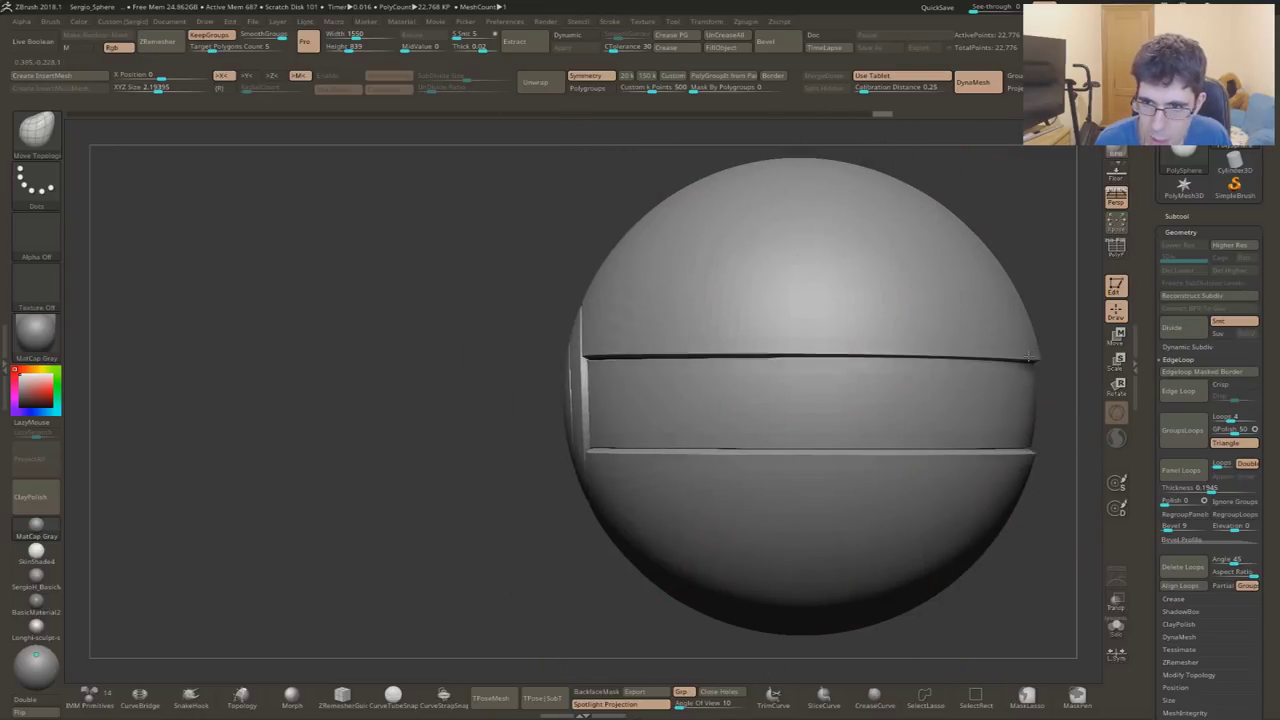
drag(1031, 452, 1029, 444)
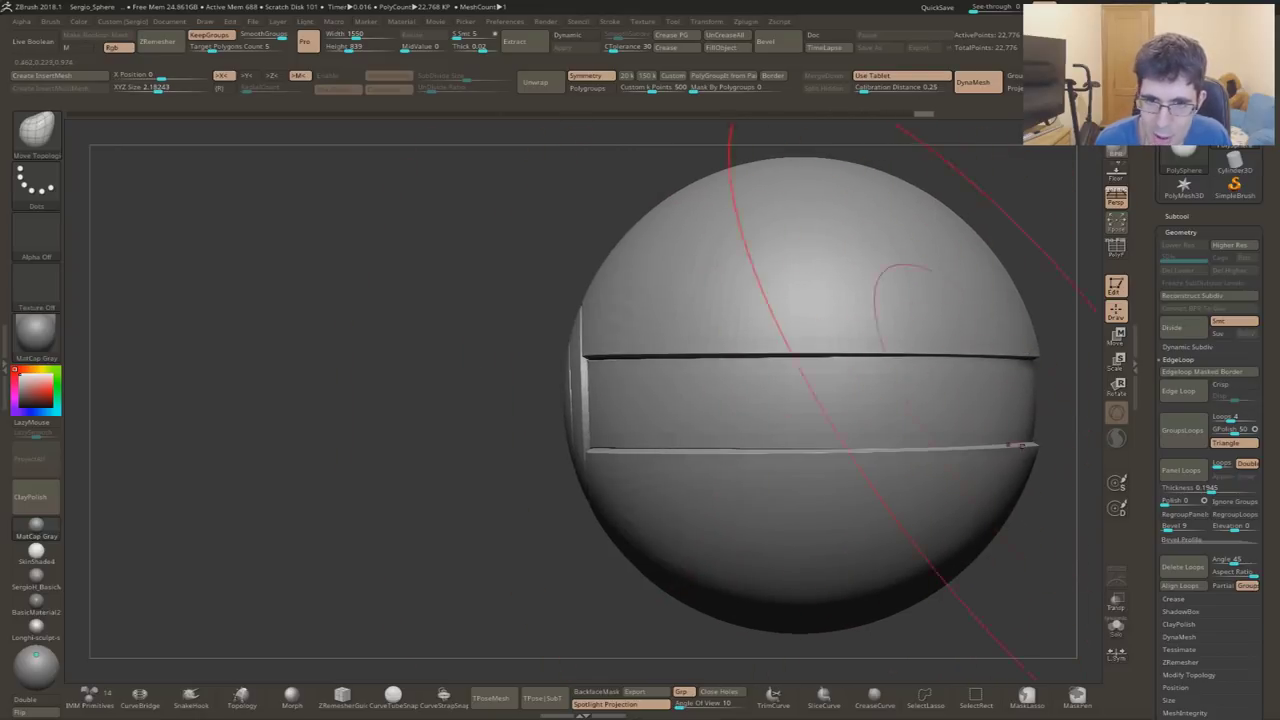
drag(704, 459, 634, 452)
drag(626, 355, 626, 345)
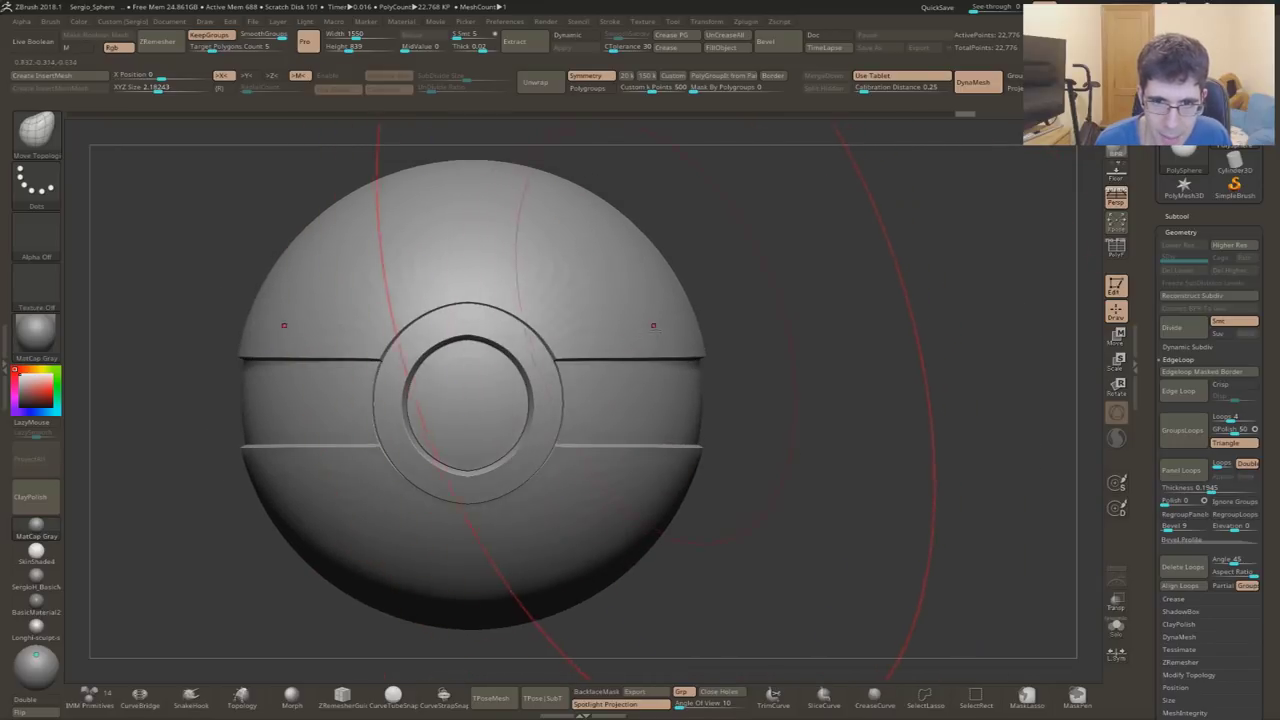
drag(695, 451, 698, 458)
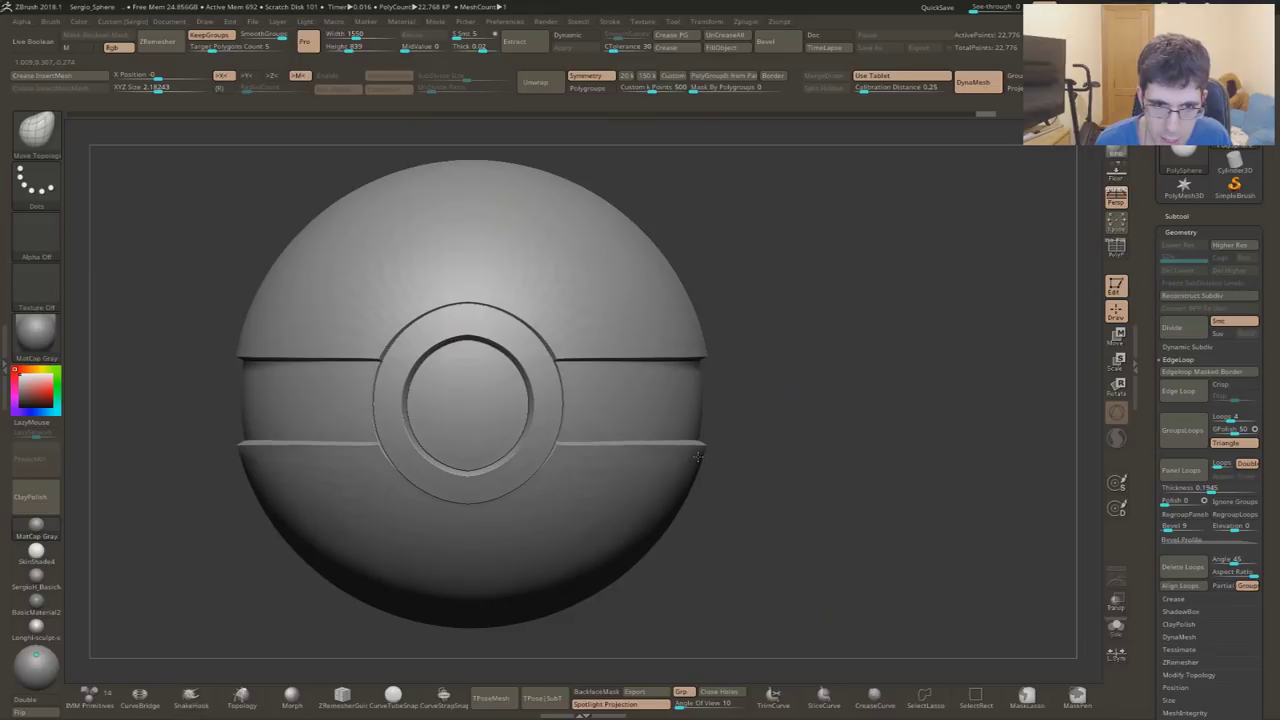
mouse_move(498, 405)
mouse_down()
mouse_move(512, 399)
mouse_move(455, 405)
mouse_up()
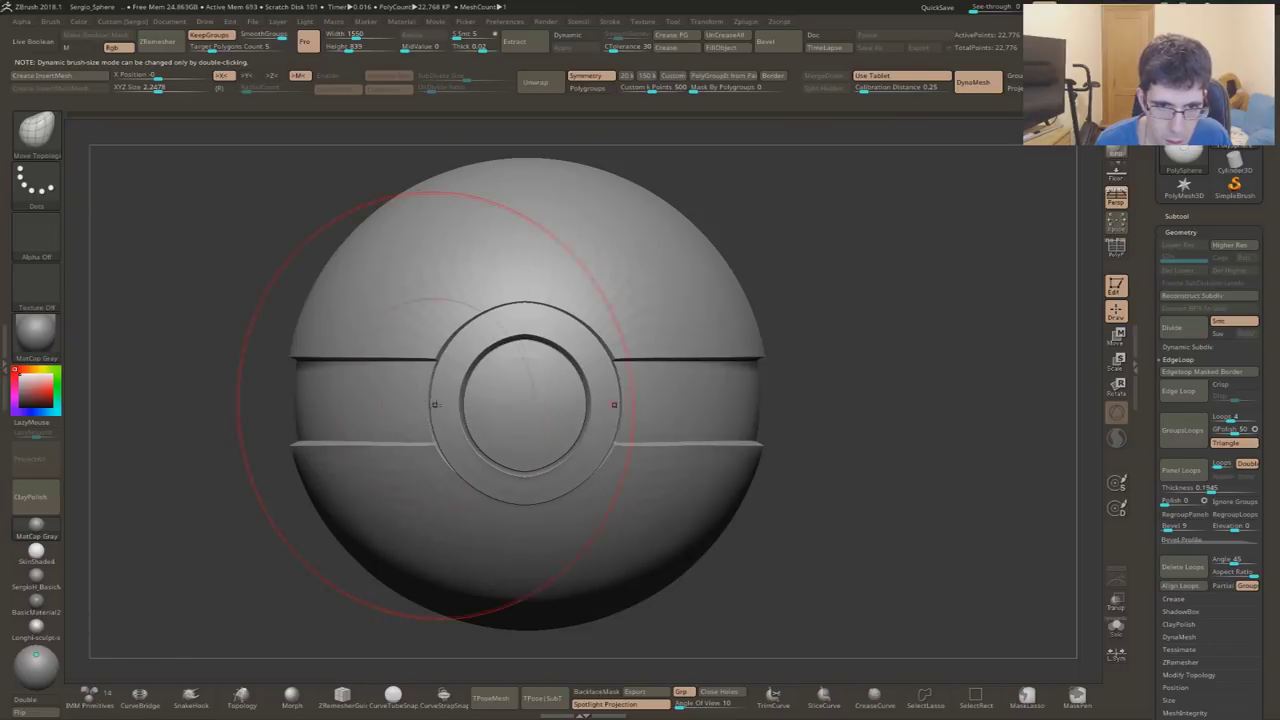
ctrl+right_drag(520, 440, 523, 426)
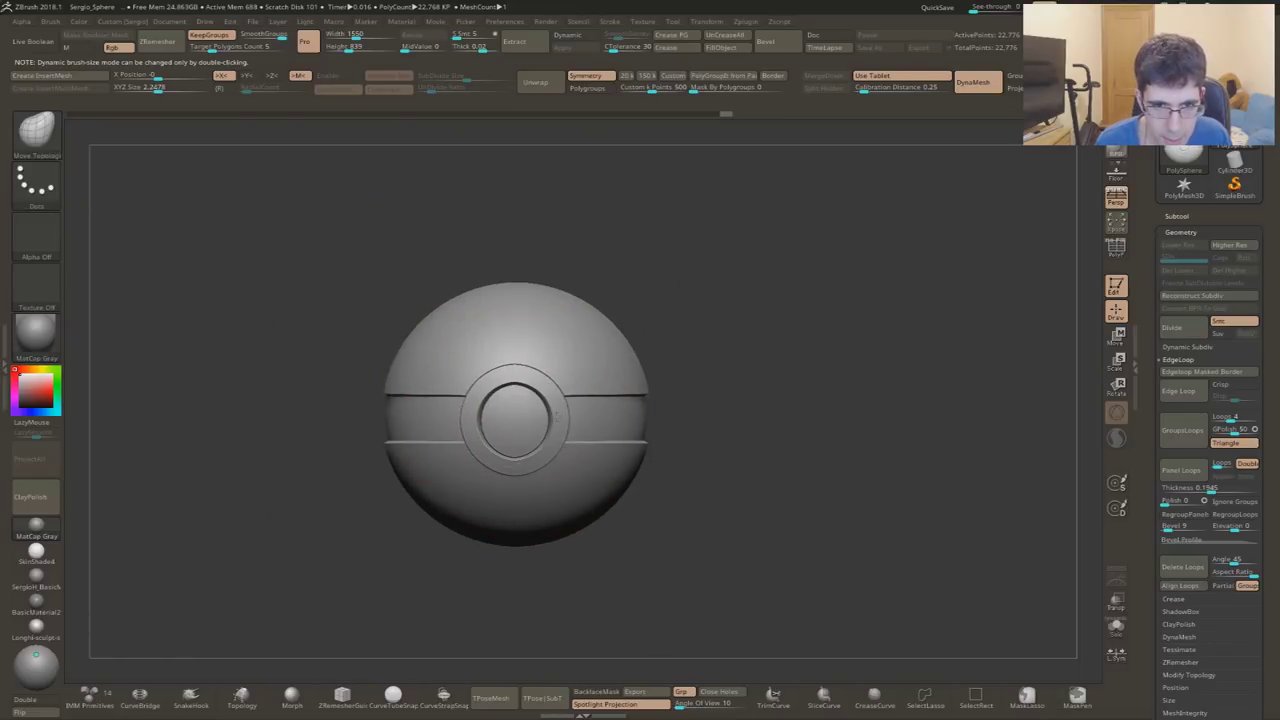
- Lightly smooth the centre button and turn the wireframe and polygroup colours back on
shift+click(555, 417)
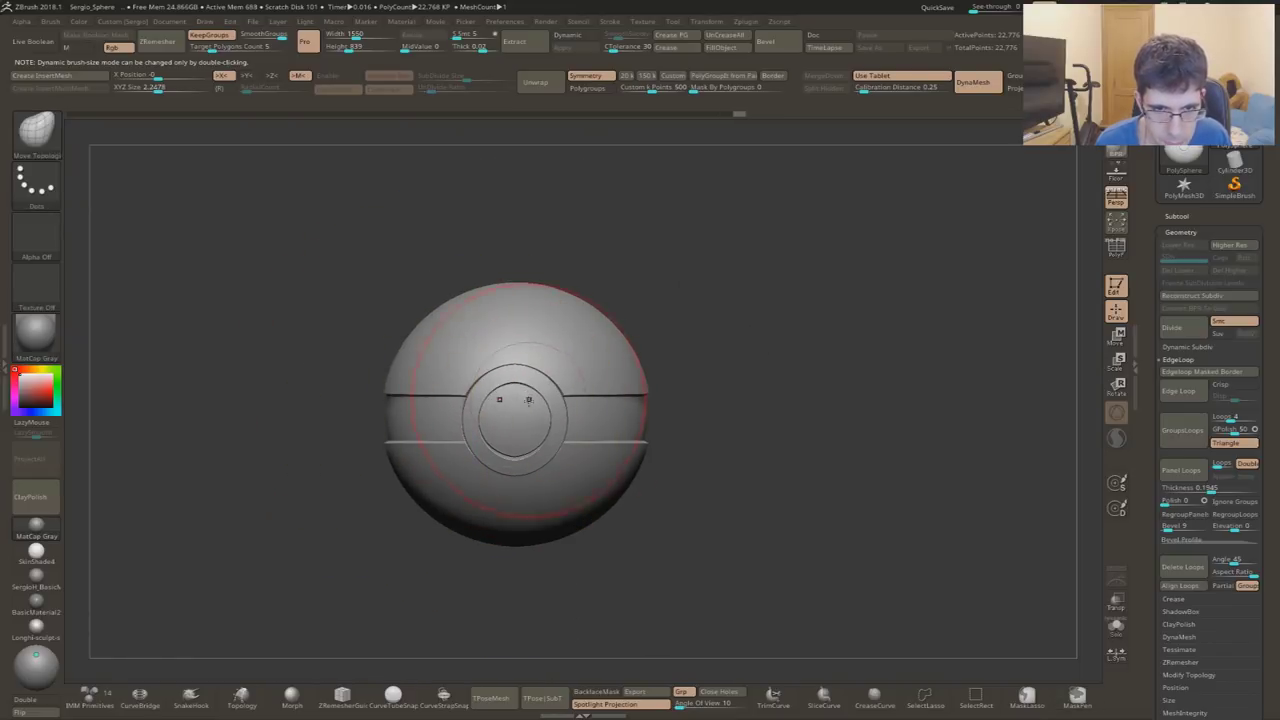
drag(535, 431, 620, 409)
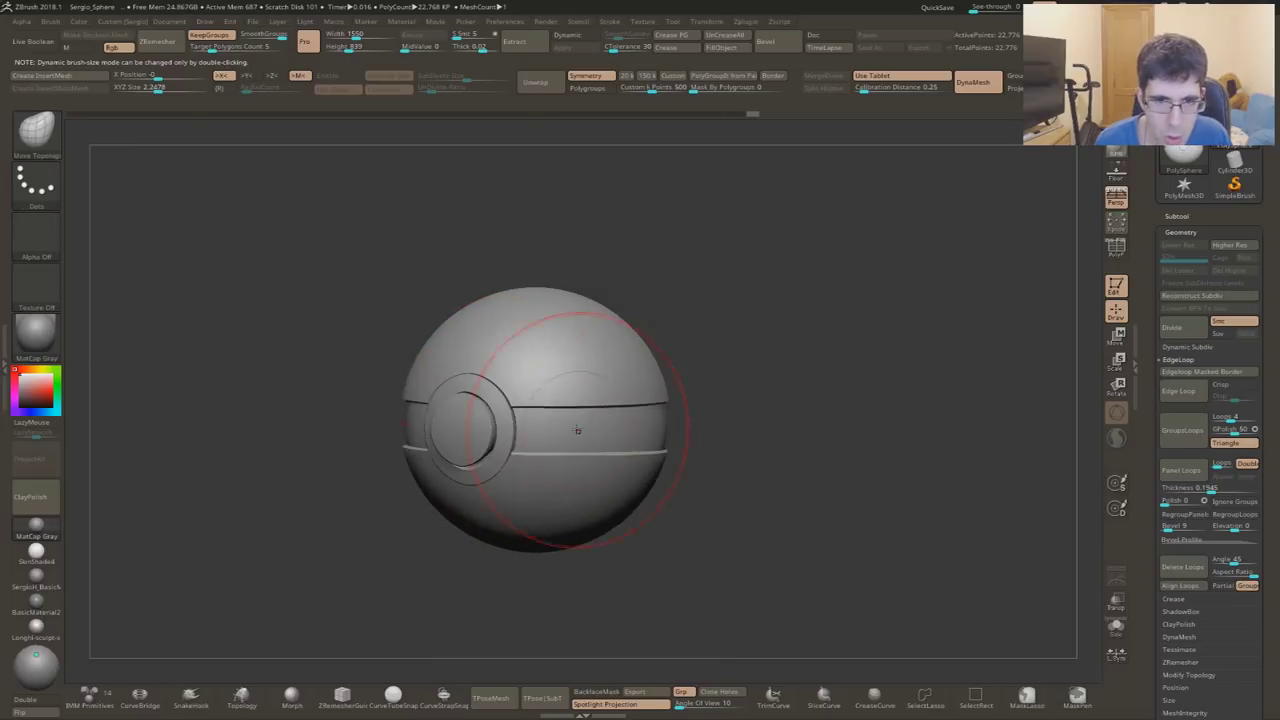
ctrl+right_drag(620, 409, 658, 456)
mouse_move(672, 438)
mouse_down()
mouse_move(658, 402)
mouse_move(534, 405)
mouse_up()
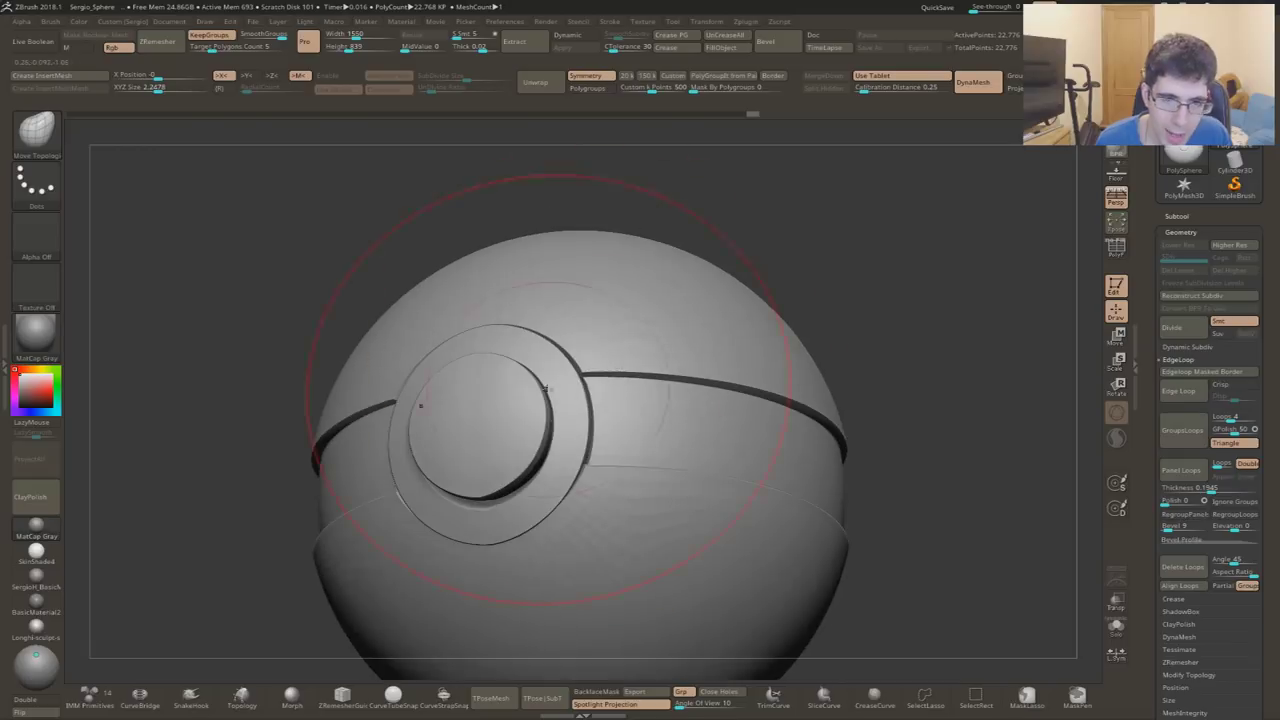
key(shift+f)
- Switch to the Move Topological brush with the B, M, T shortcut
key(b)
key(m)
key(t)
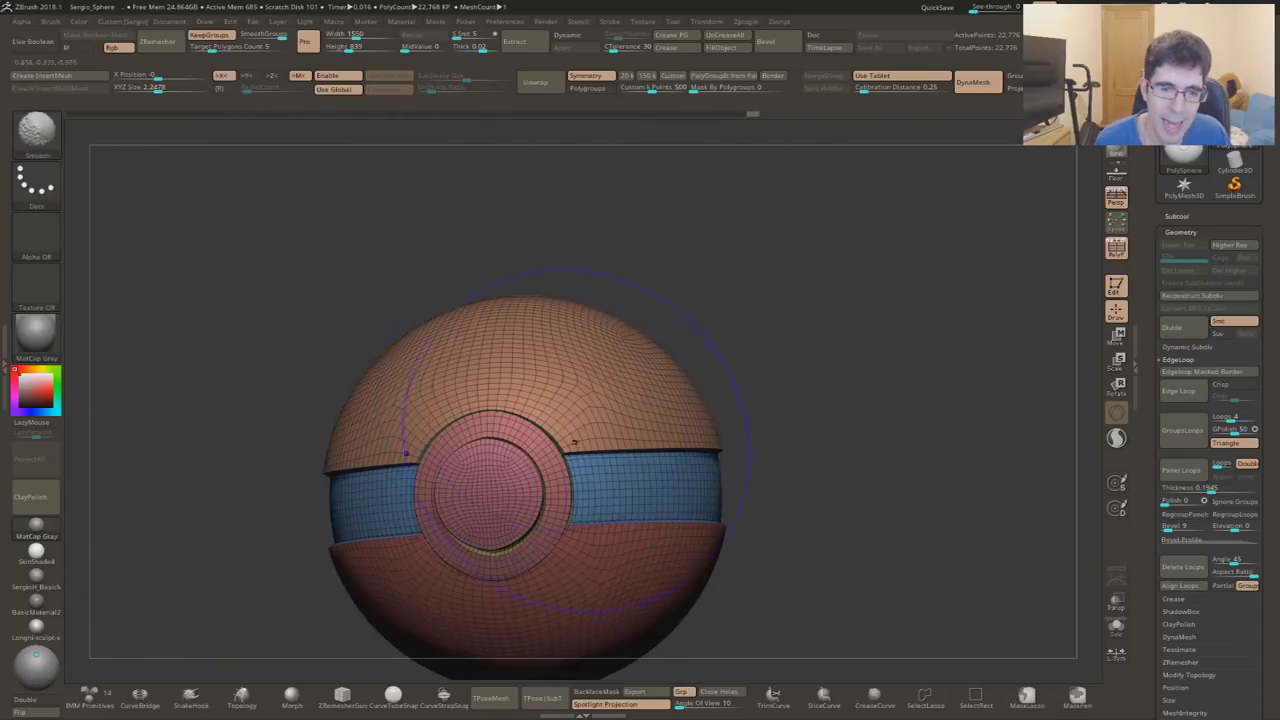
- Snap to a front view, hide wireframe and polygroup colours, and open the Quick Pick brush list
right_drag(534, 405, 570, 468)
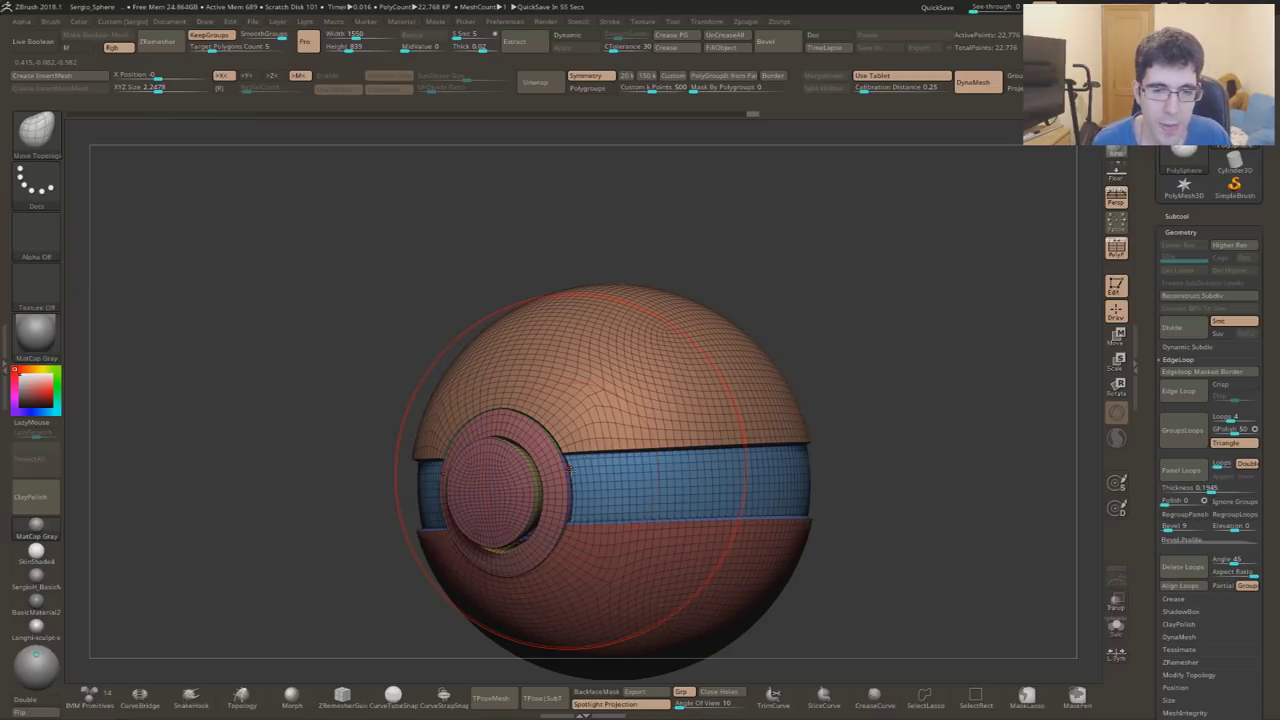
right_drag(570, 468, 696, 470)
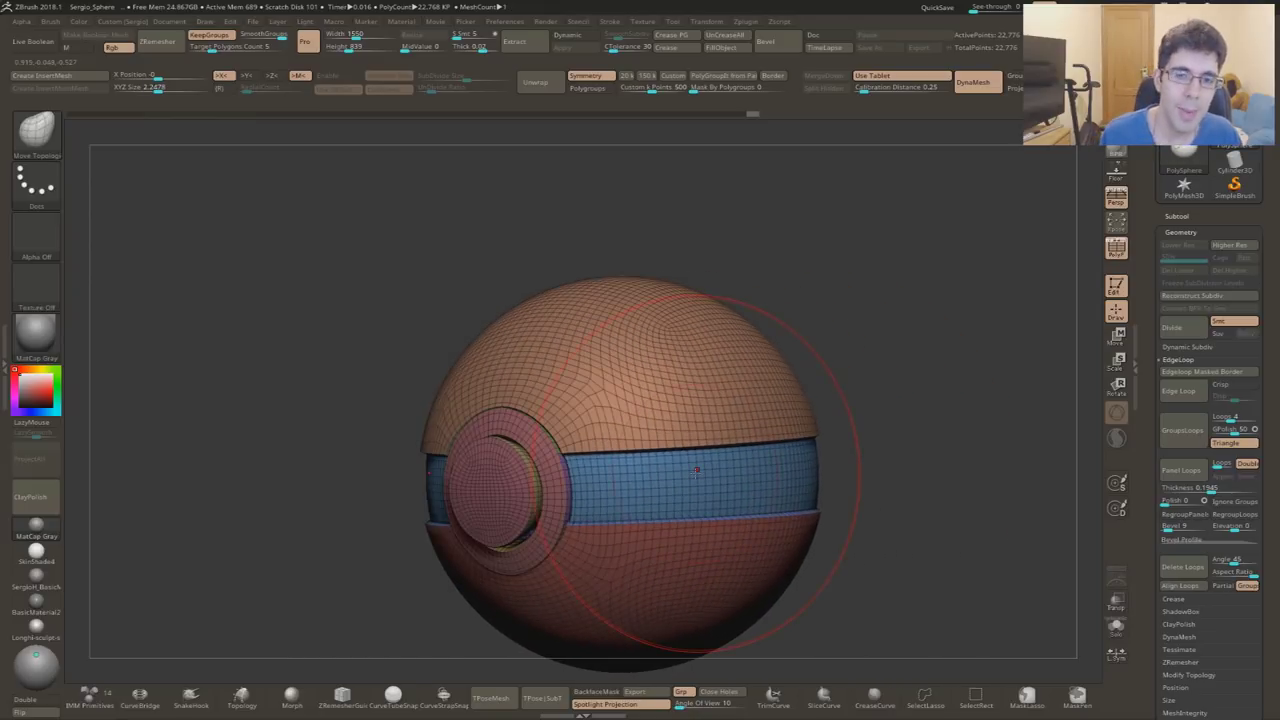
shift+right_drag(696, 470, 743, 434)
key(shift+f)
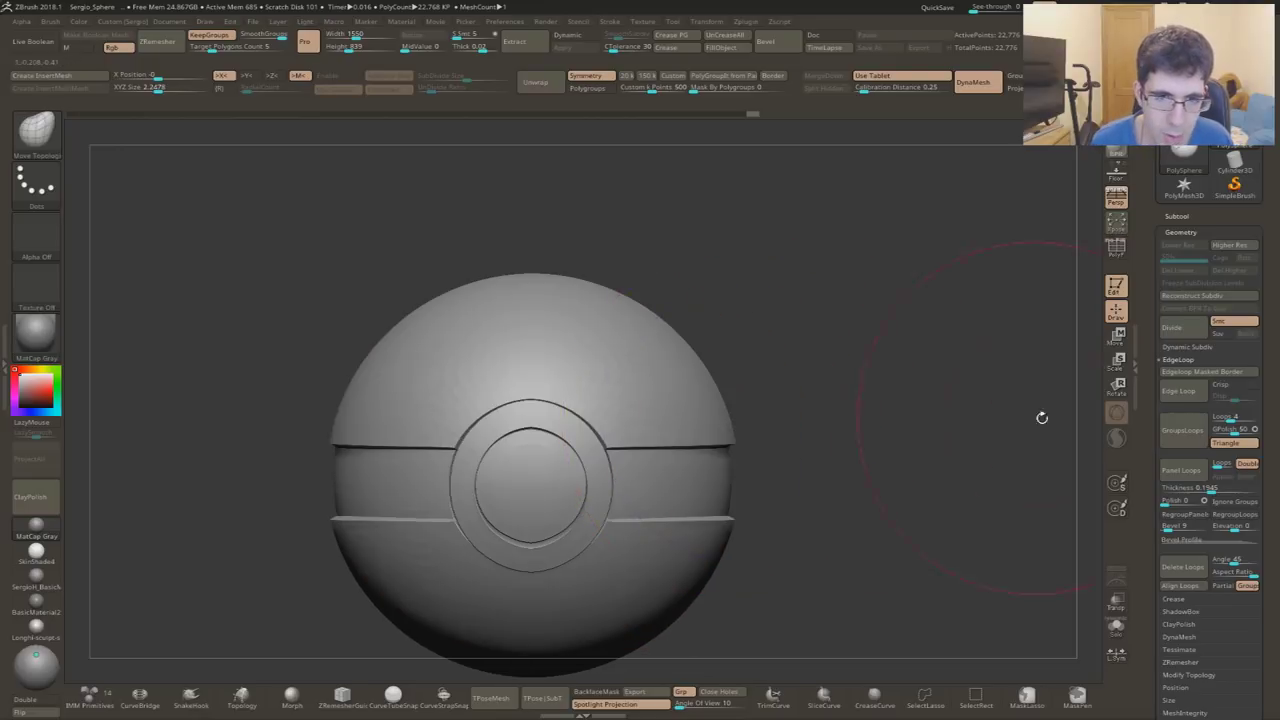
mouse_move(761, 484)
right_down()
mouse_move(820, 470)
mouse_move(804, 446)
right_up()
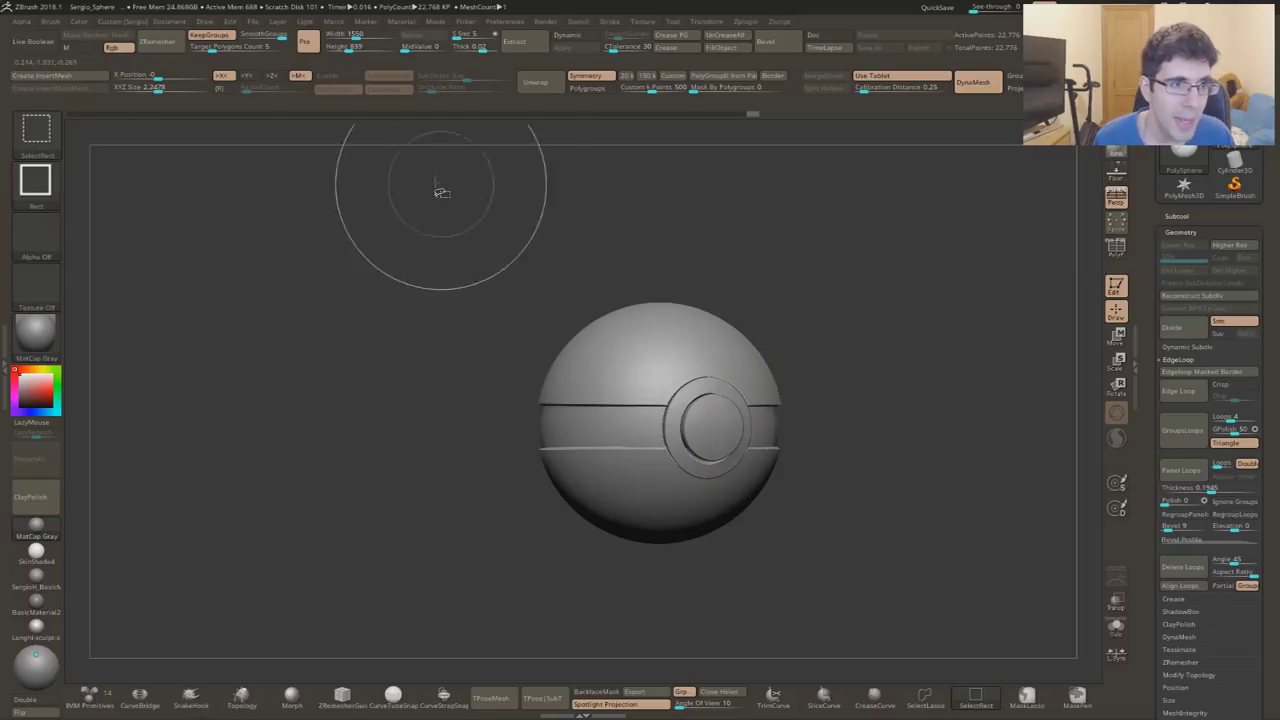
ctrl+shift+click(36, 128)
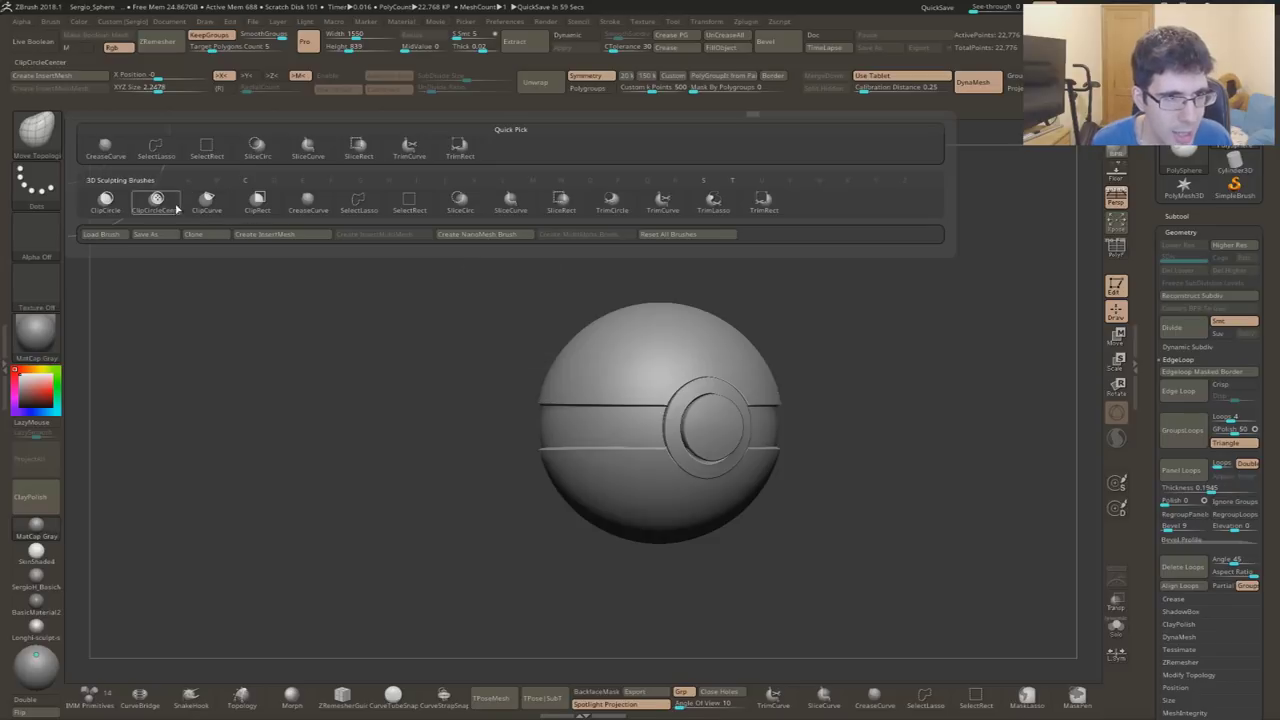
- Slice the top off the sphere with a straight ClipCurve line and orbit to inspect the flat cut
mouse_move(206, 202)
key(ctrl+shift)
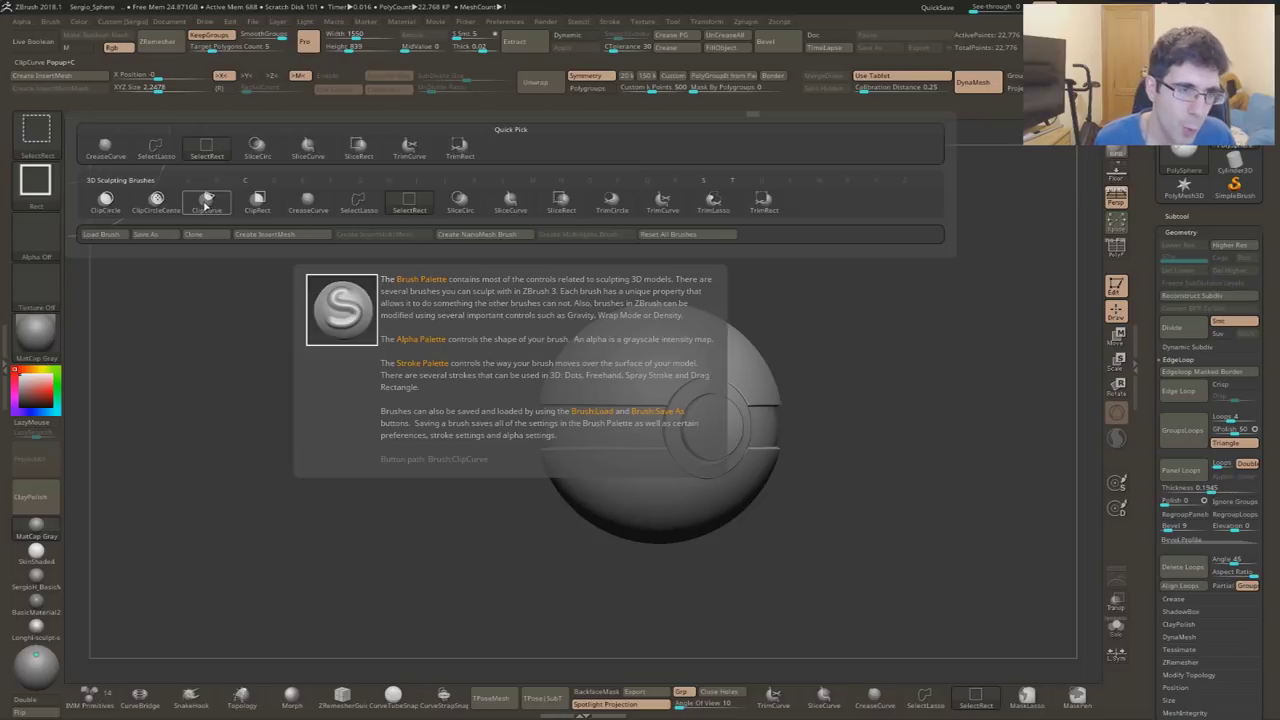
shift+drag(437, 374, 386, 340)
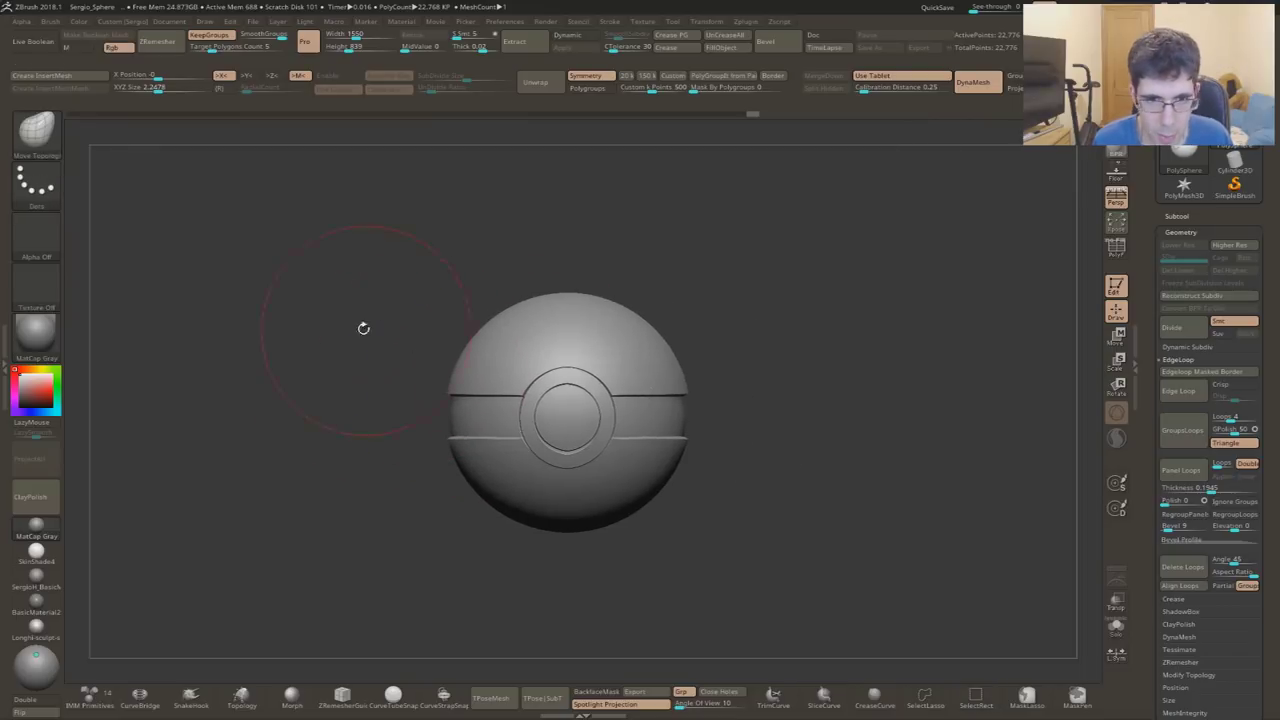
ctrl+shift+drag(294, 334, 871, 331)
drag(750, 340, 612, 378)
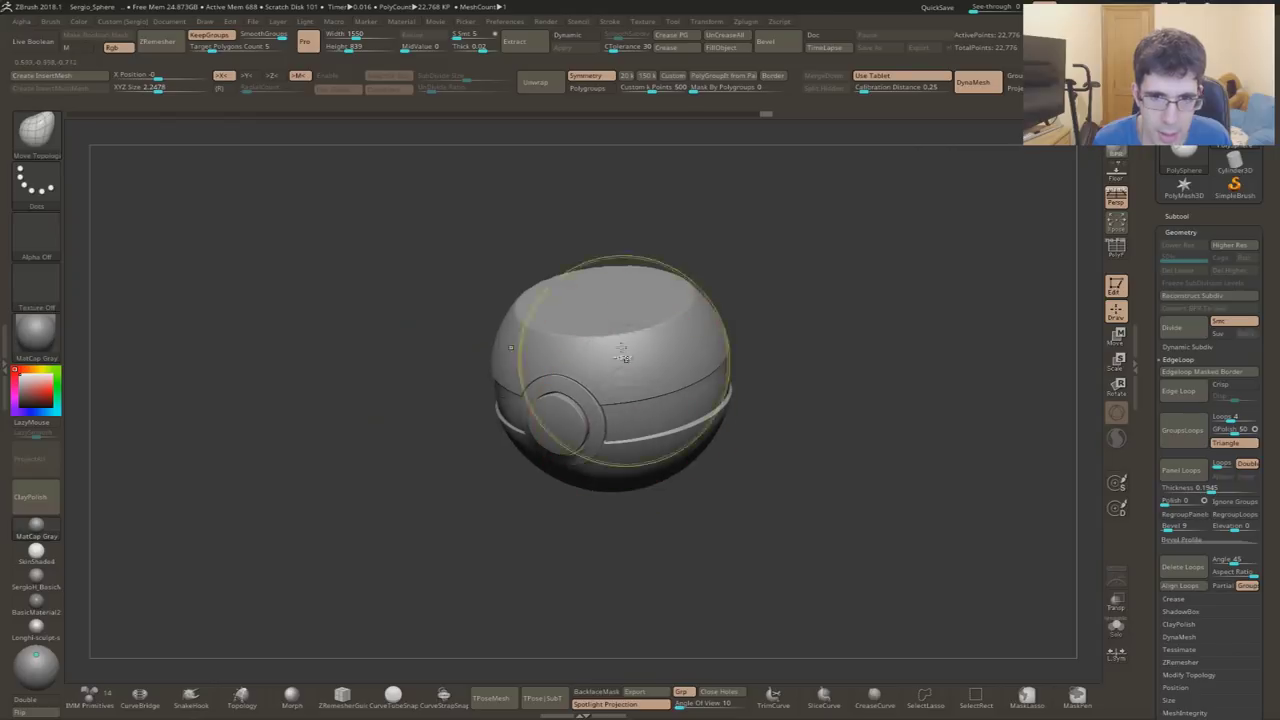
key(f)
key(shift+f)
key(shift+f)
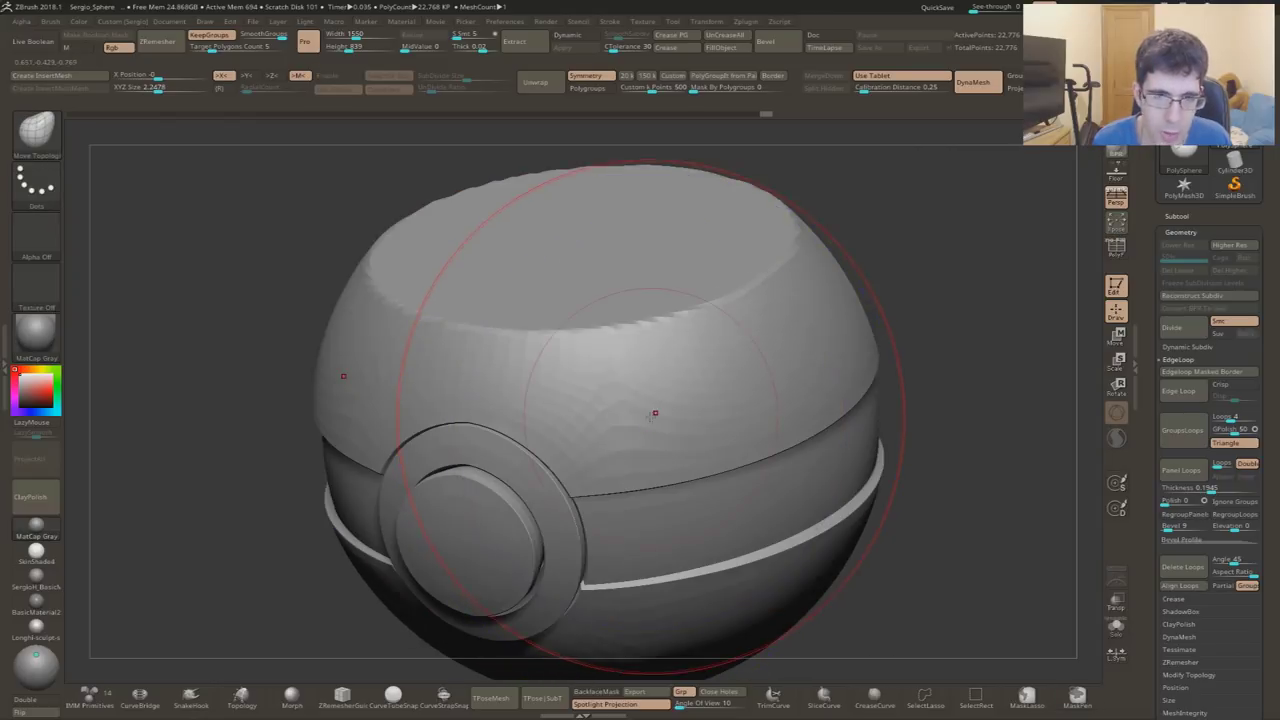
- Inspect the cut top up close, then make another straight ClipCurve cut across the front-facing sphere
ctrl+right_drag(655, 412, 683, 480)
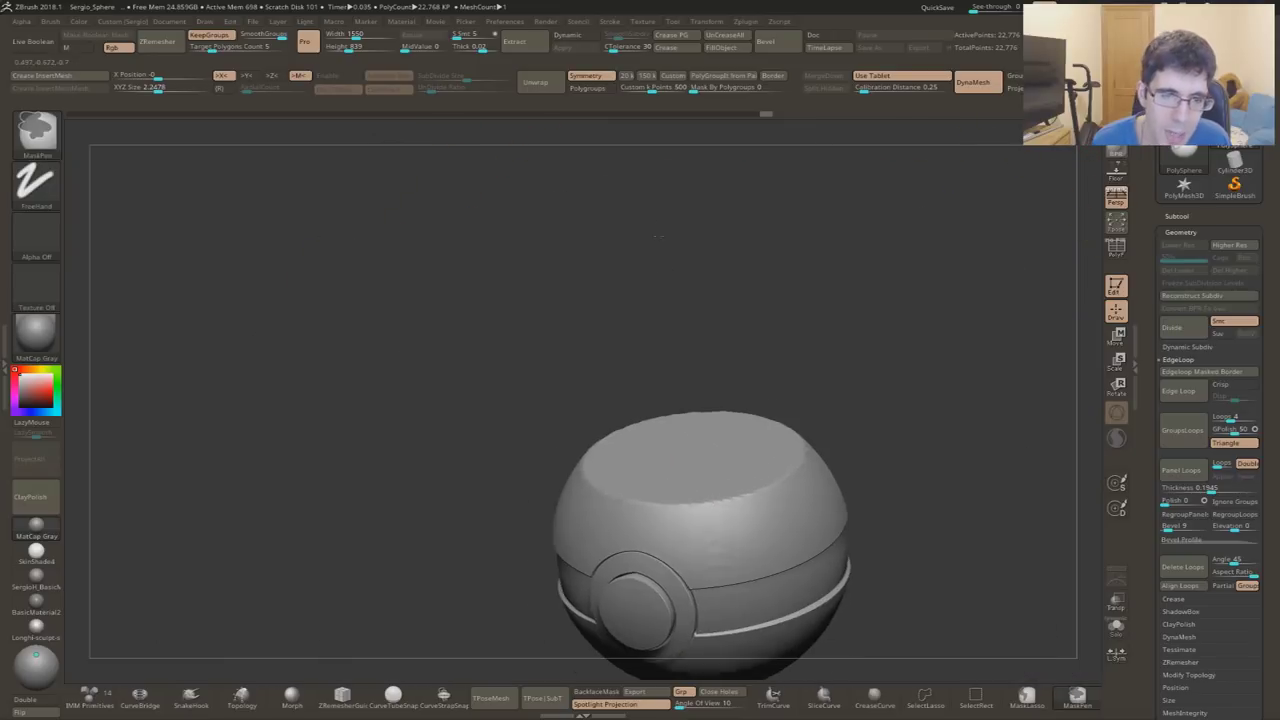
drag(655, 236, 677, 449)
key(b)
key(m)
key(t)
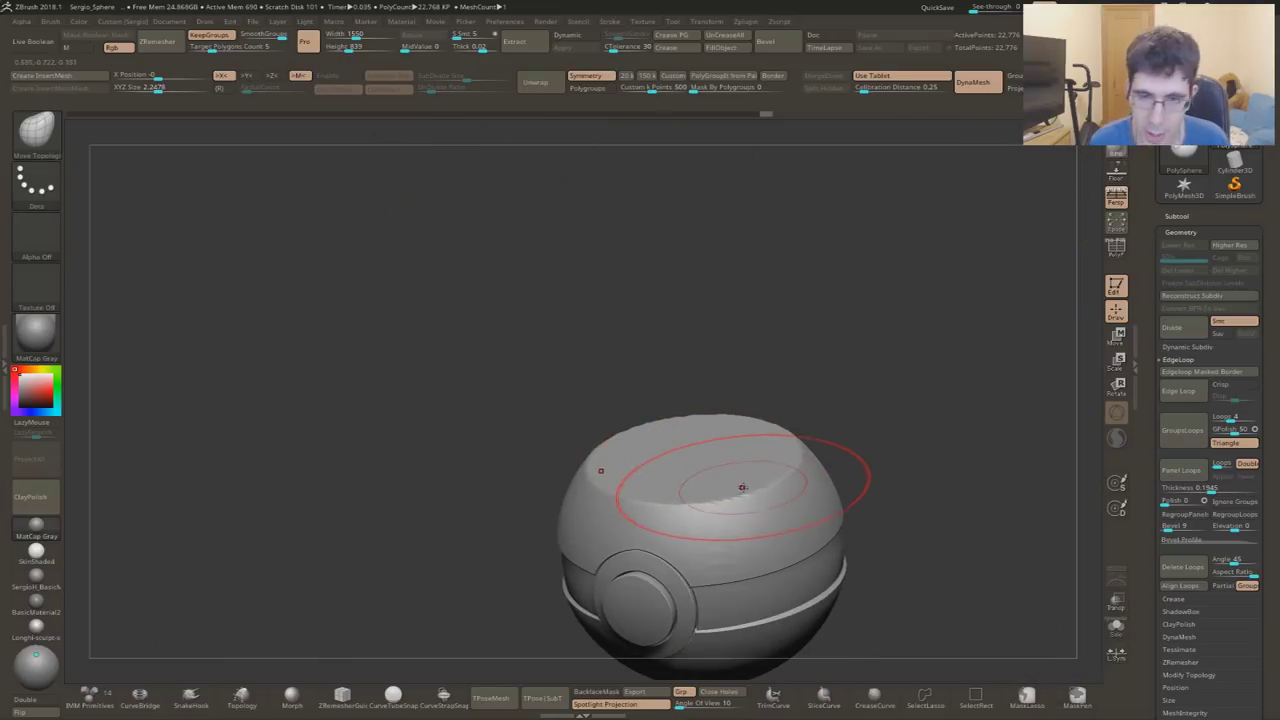
drag(540, 380, 99, 170)
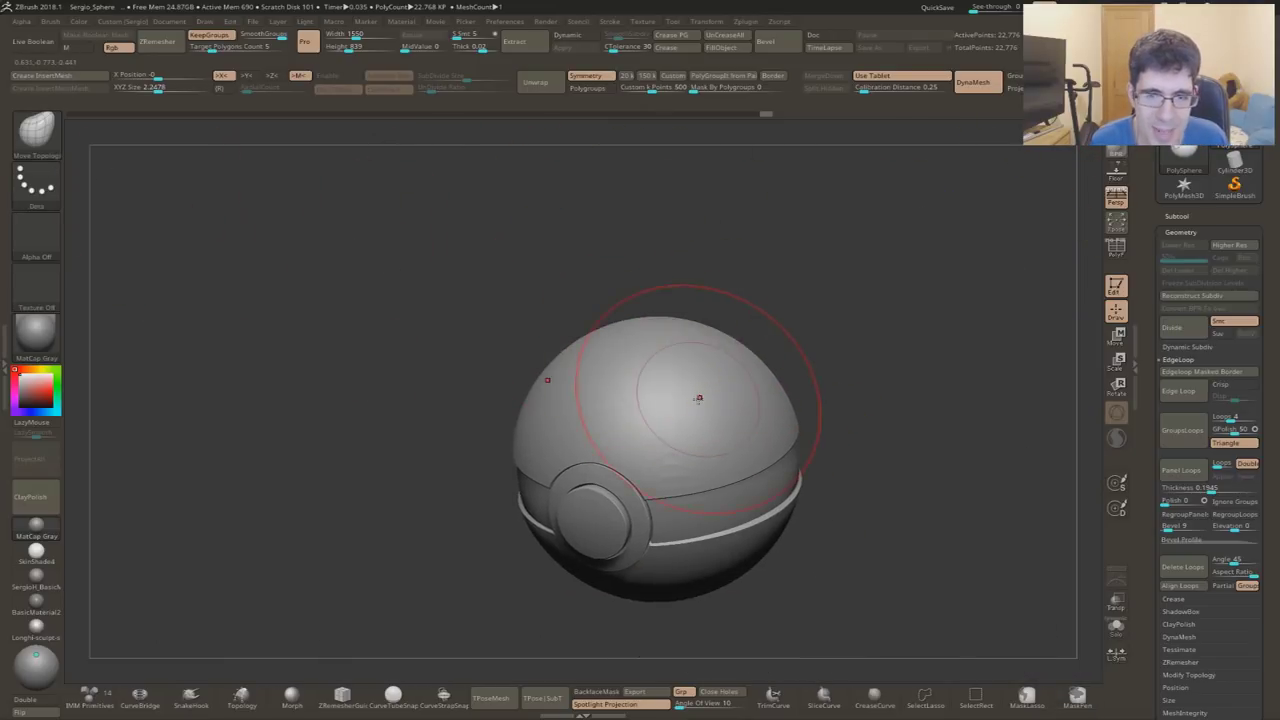
shift+drag(607, 309, 710, 359)
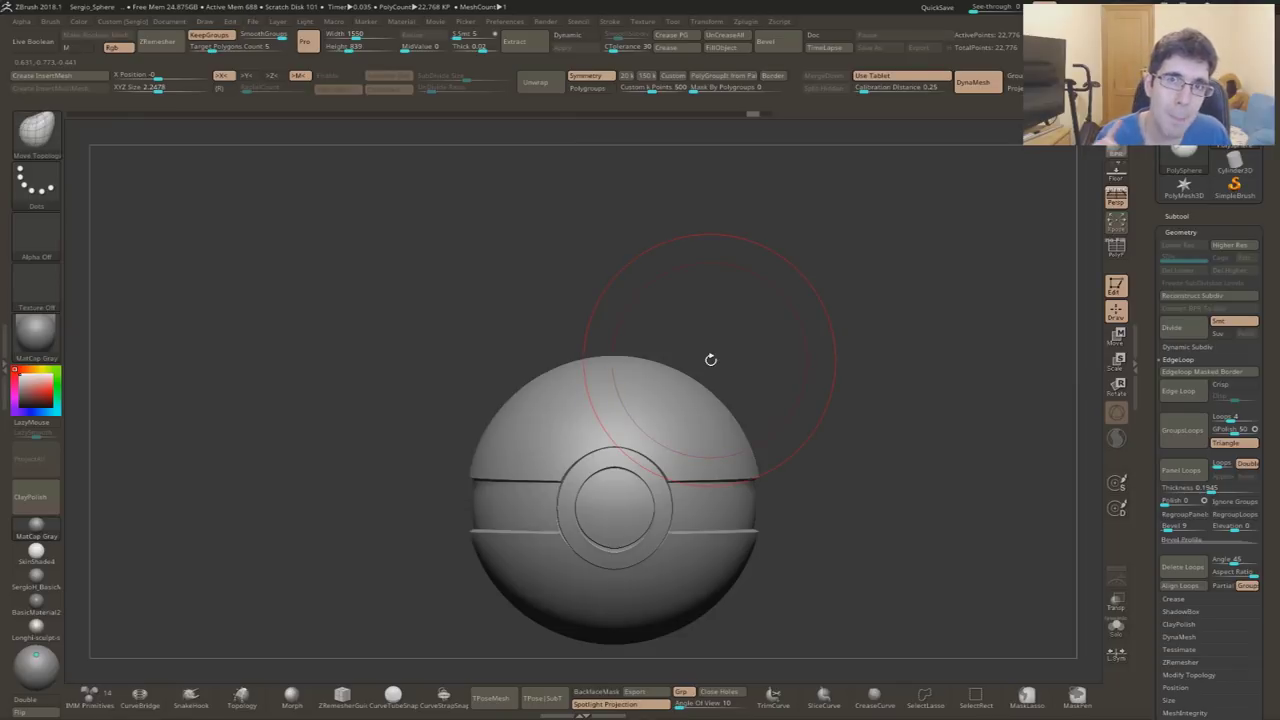
mouse_move(391, 405)
ctrl+shift+mouse_down()
mouse_move(1018, 418)
mouse_move(875, 395)
ctrl+shift+mouse_up()
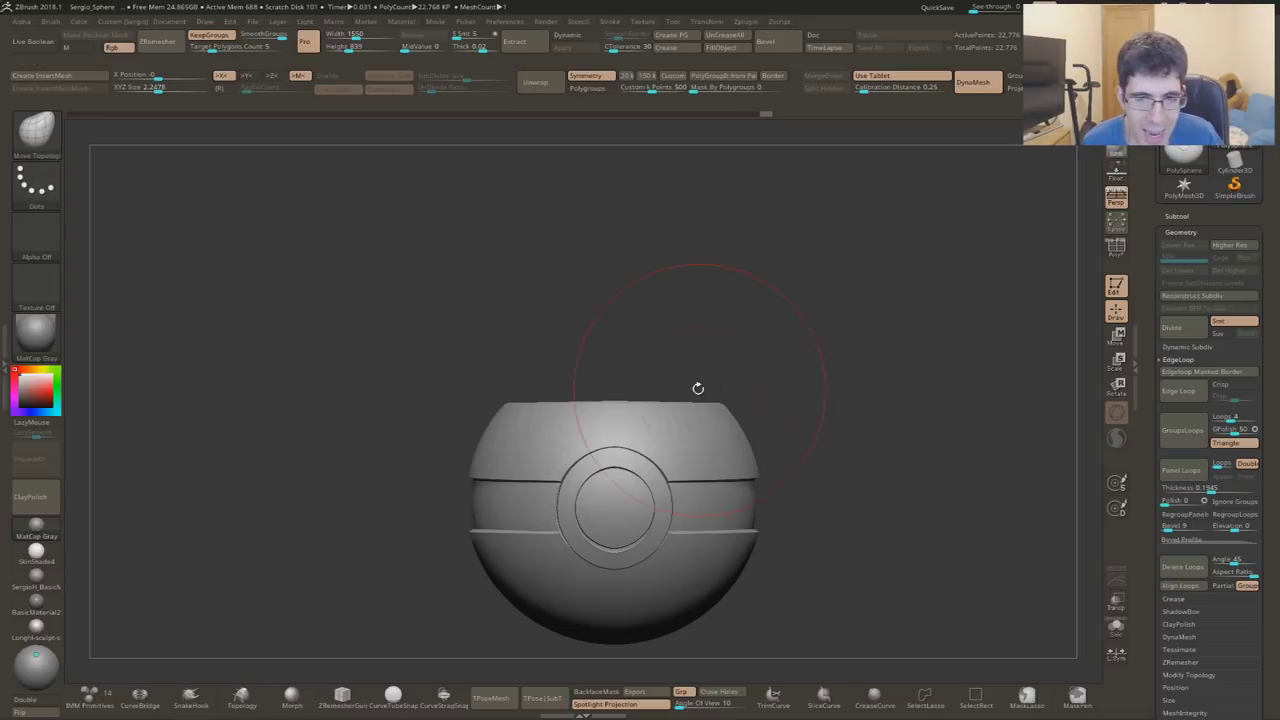
drag(725, 391, 717, 387)
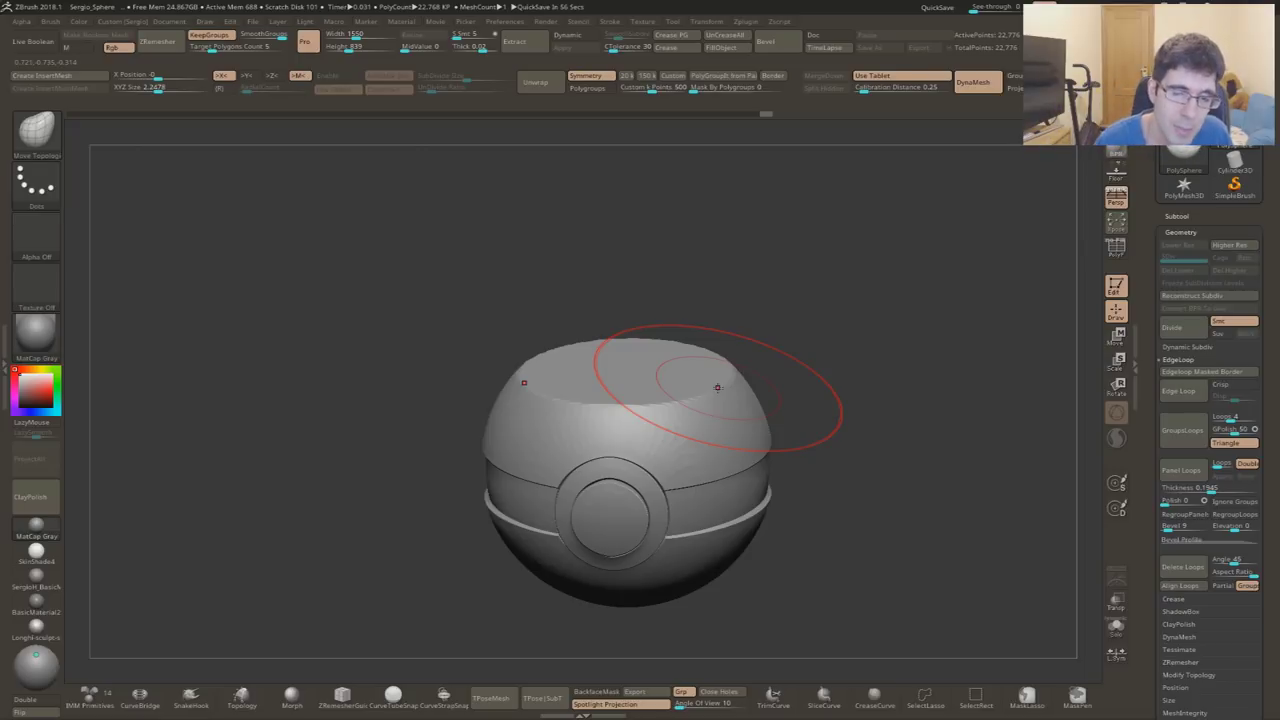
- Clip away the part of the sphere above a line drawn just below its band
drag(717, 387, 760, 250)
alt+drag(850, 450, 850, 335)
mouse_move(272, 376)
ctrl+shift+mouse_down()
mouse_move(1018, 360)
mouse_move(1022, 377)
ctrl+shift+mouse_up()
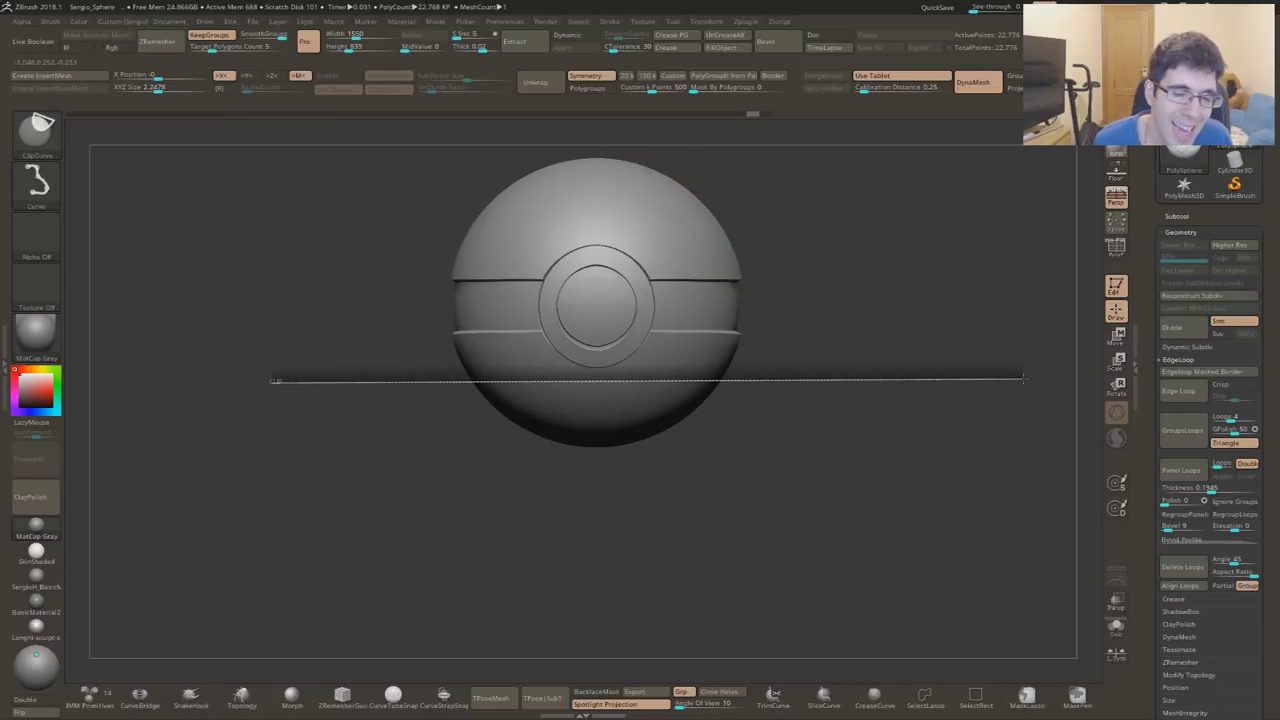
ctrl+shift+drag(1022, 377, 1021, 378)
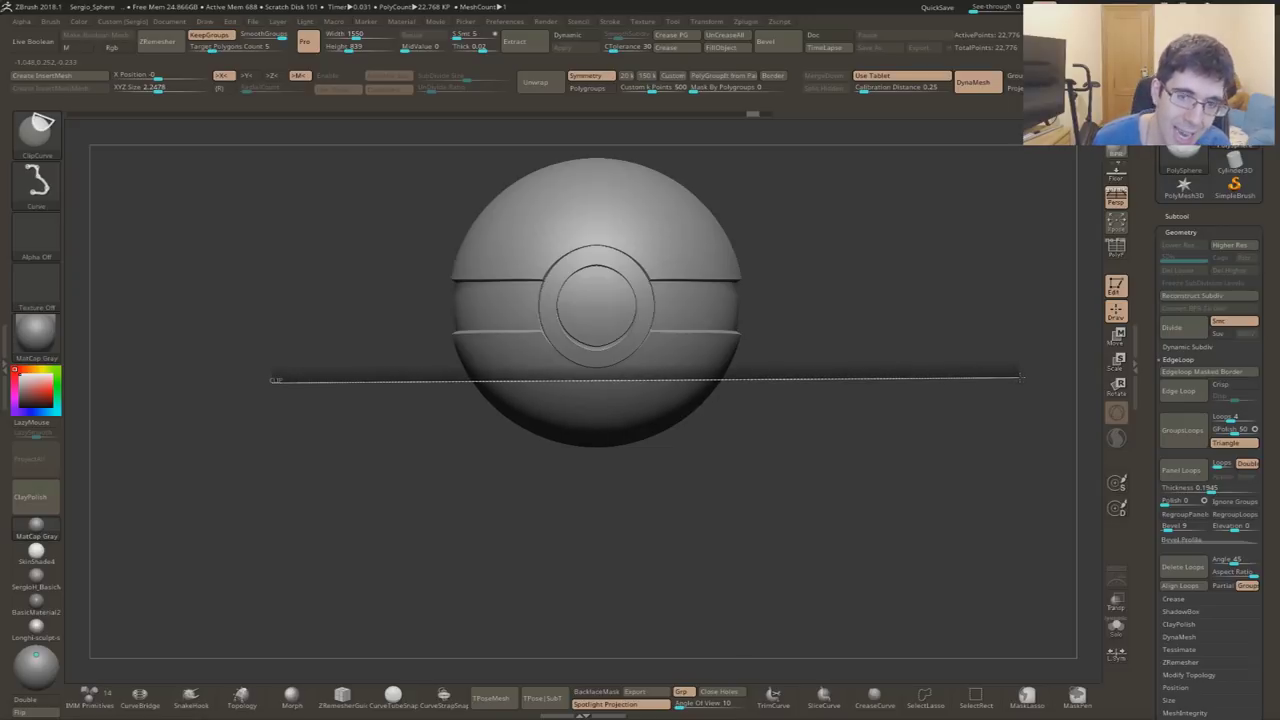
mouse_move(1020, 378)
ctrl+shift+mouse_down()
mouse_move(672, 465)
mouse_move(690, 306)
ctrl+shift+mouse_up()
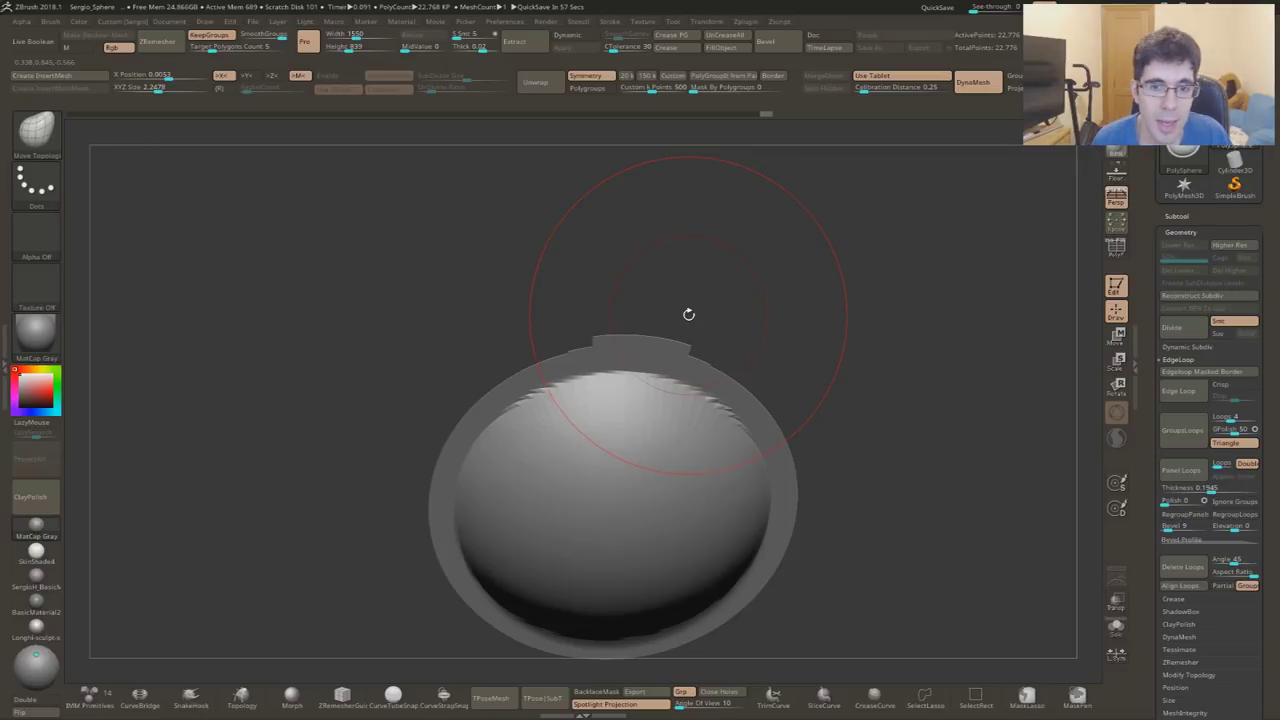
- Return to a centred front view and bring up the clip and trim brush list
shift+drag(719, 342, 815, 380)
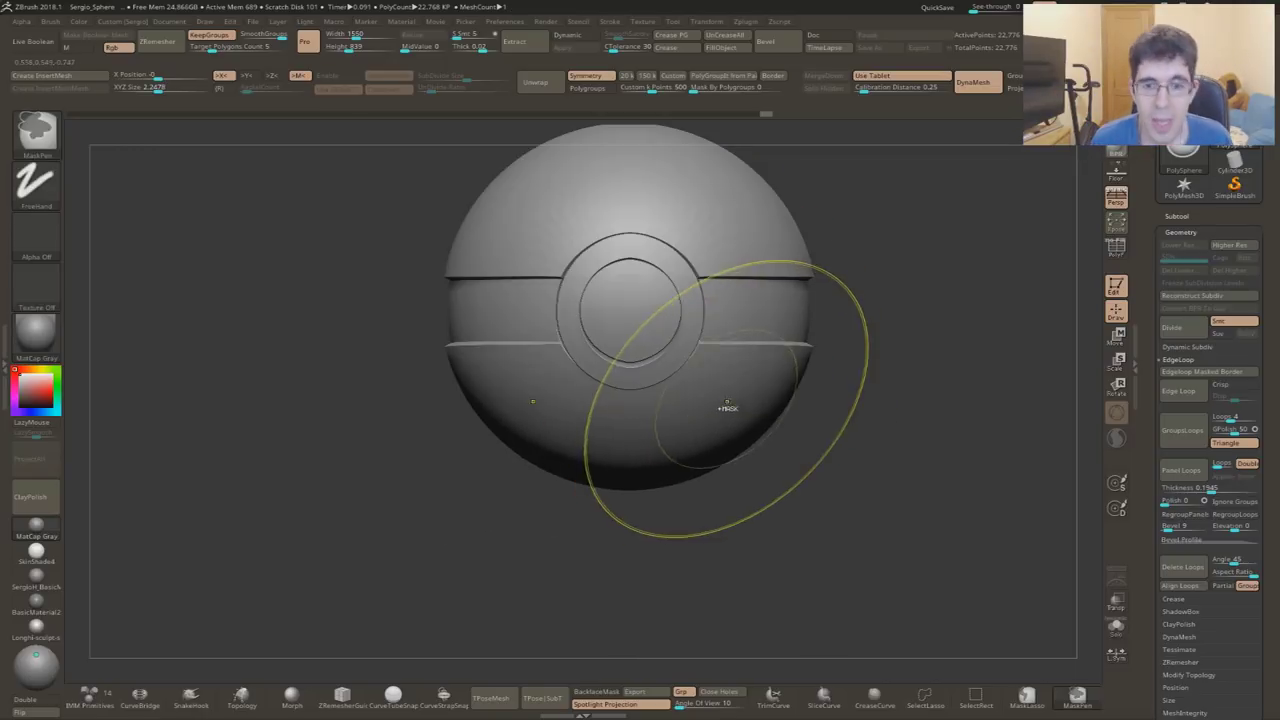
alt+drag(815, 380, 825, 440)
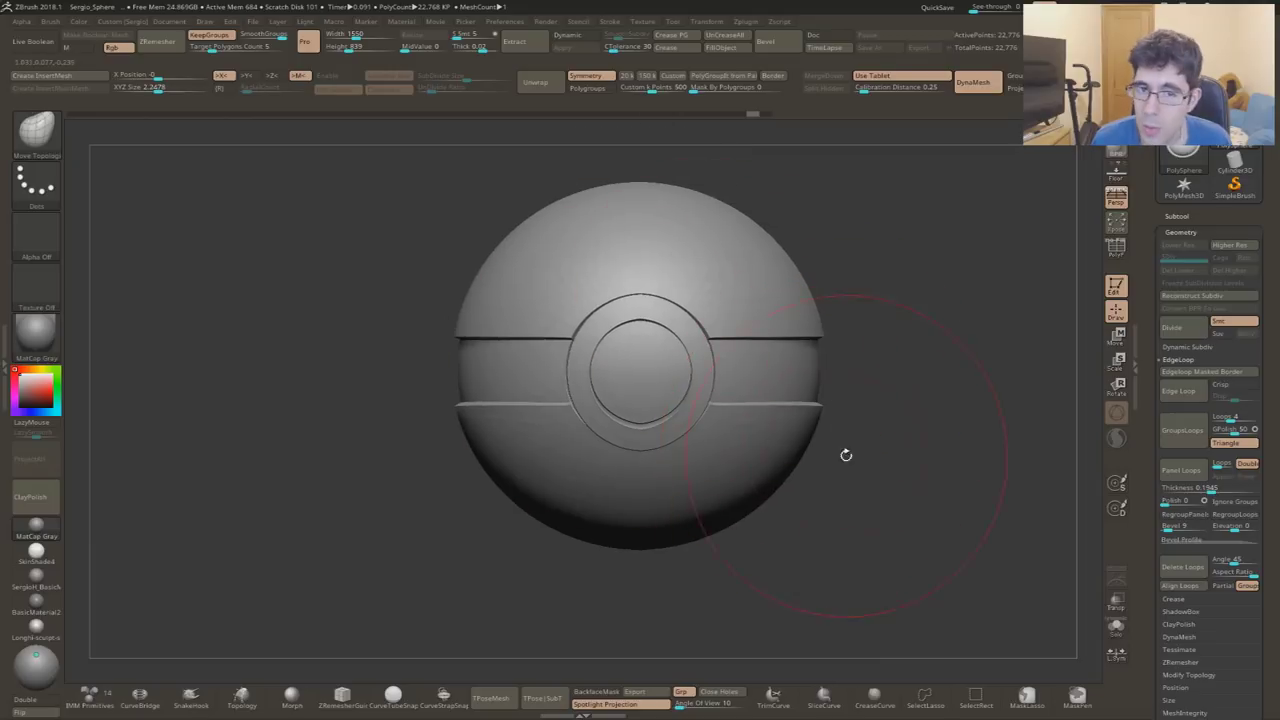
key(ctrl+shift)
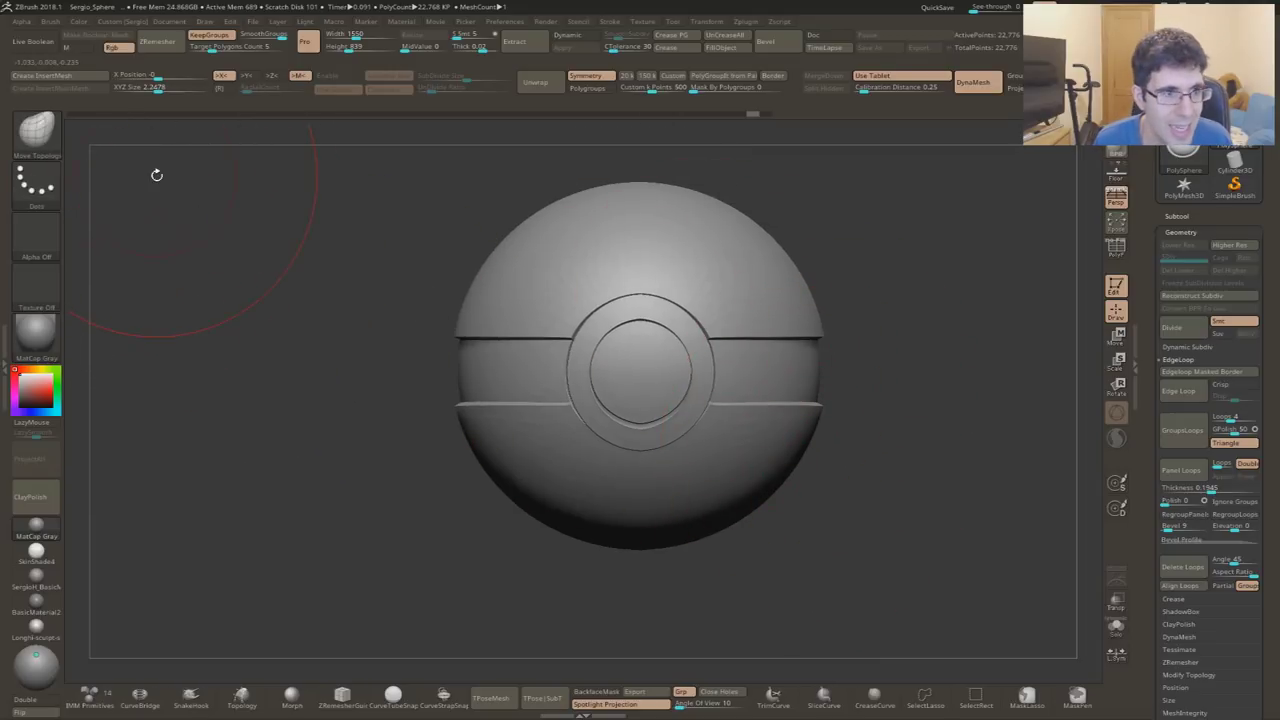
ctrl+shift+click(36, 128)
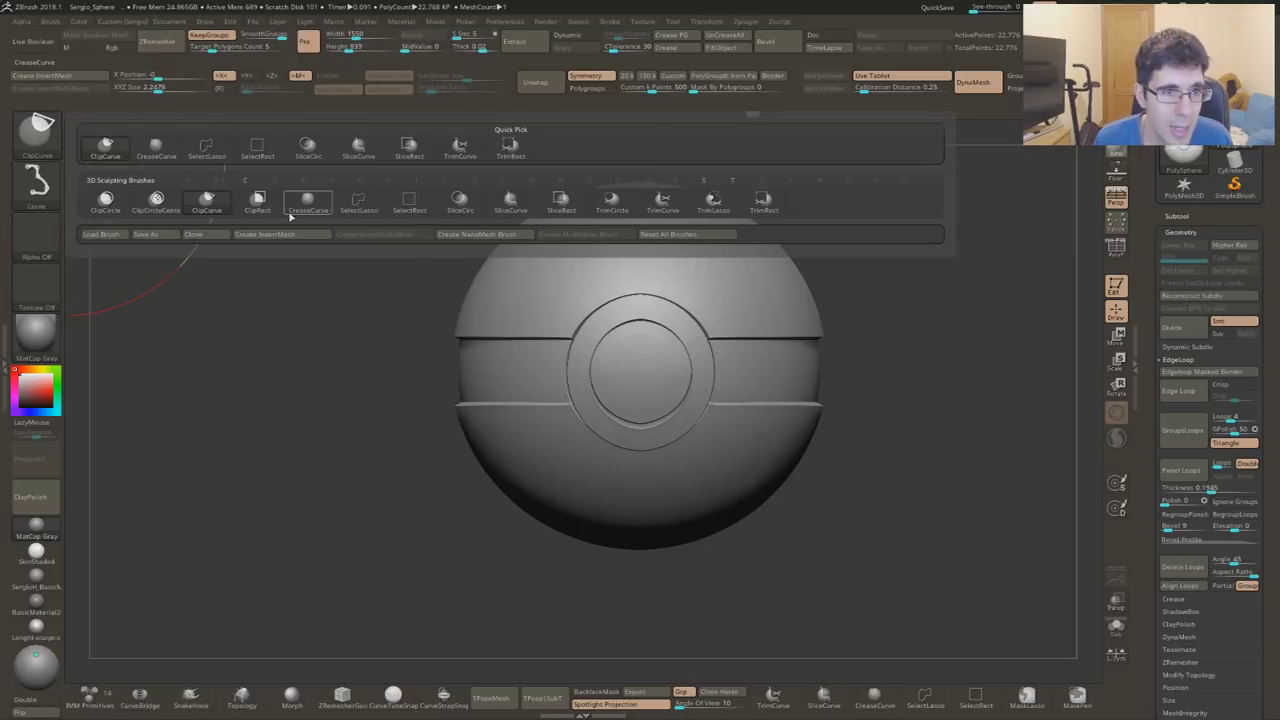
- Flatten the sphere with a ClipRect rectangle, undo it, then divide to level 2 (91,080 points)
click(257, 200)
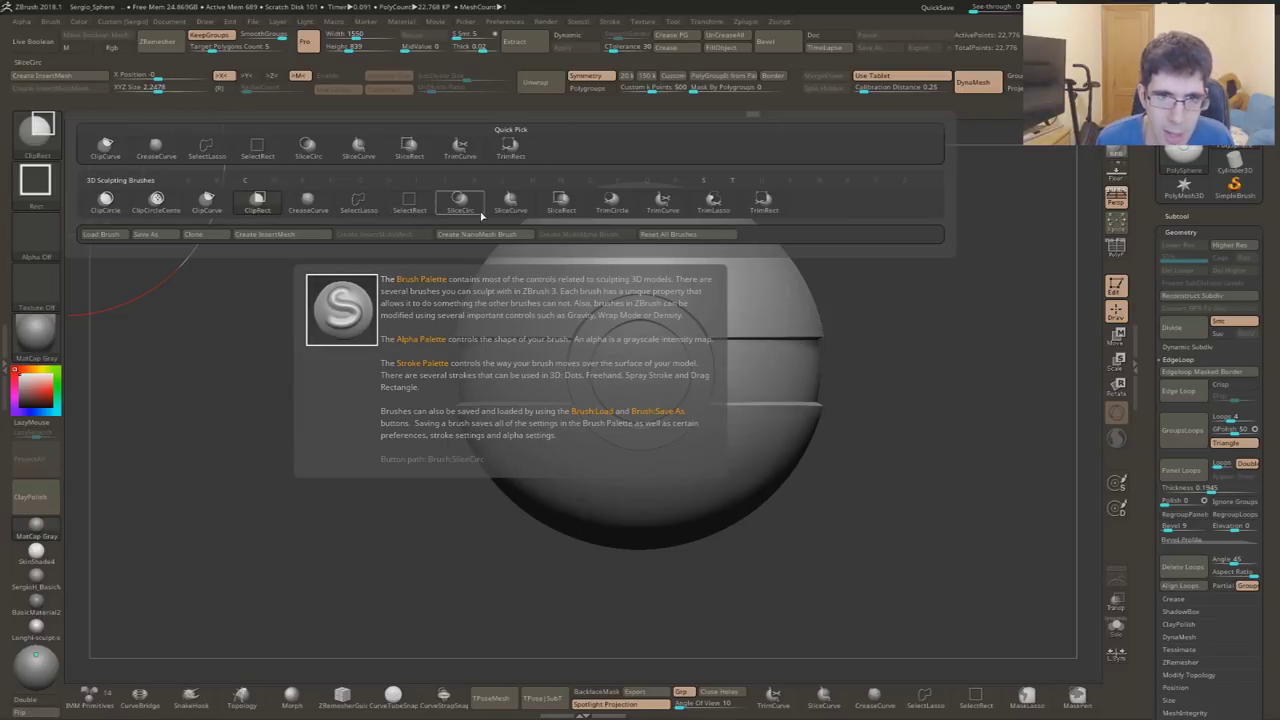
click(611, 201)
mouse_move(387, 267)
ctrl+shift+mouse_down()
mouse_move(932, 479)
mouse_move(732, 288)
mouse_move(700, 405)
ctrl+shift+mouse_up()
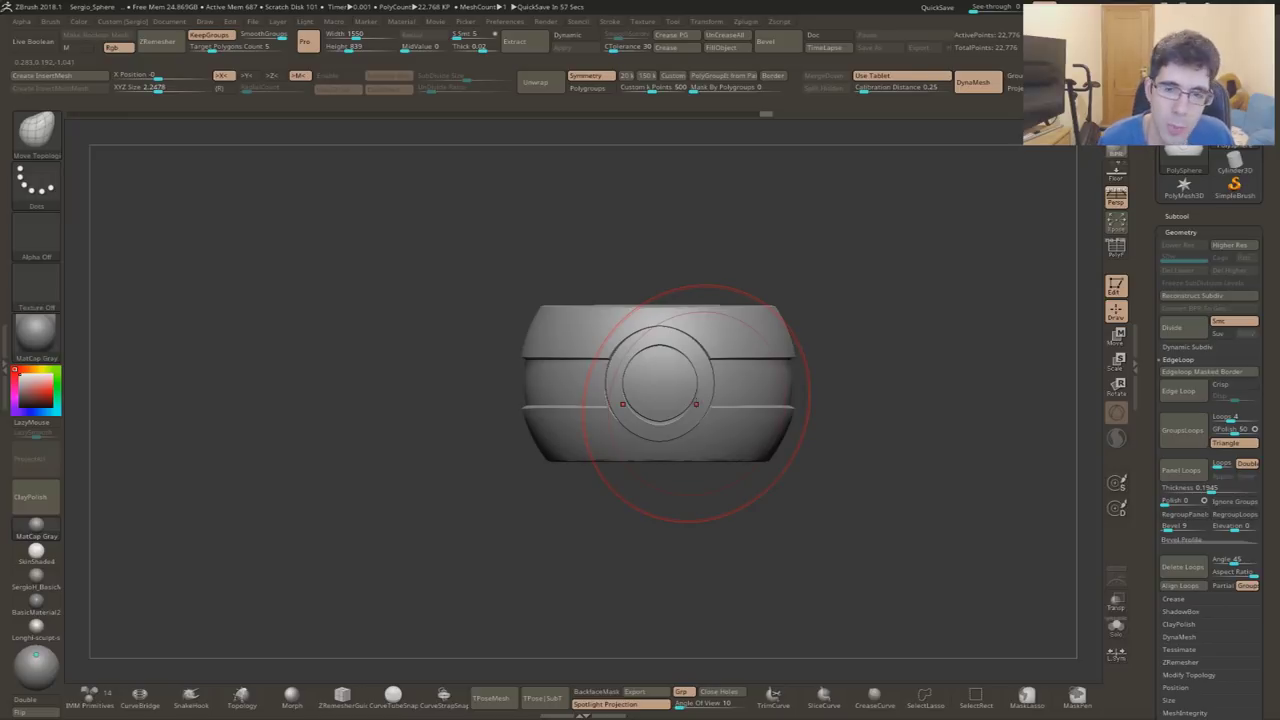
drag(696, 404, 629, 432)
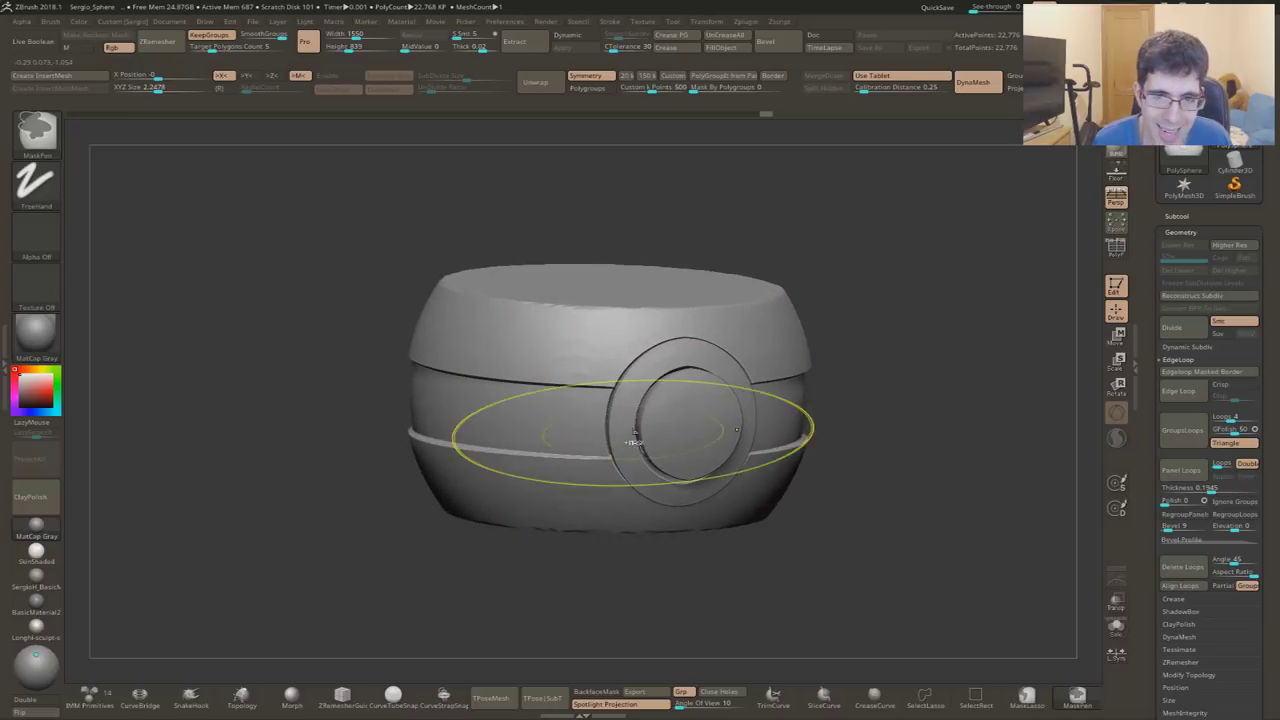
key(ctrl+z)
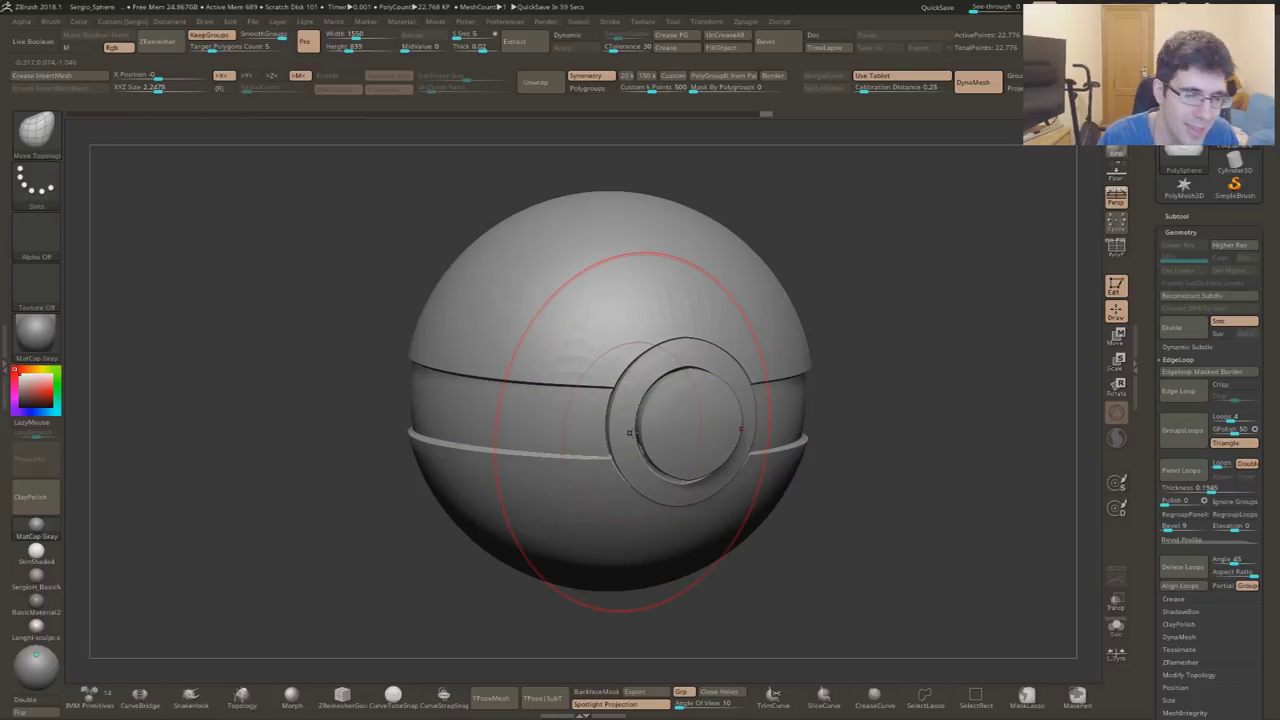
shift+drag(300, 330, 263, 283)
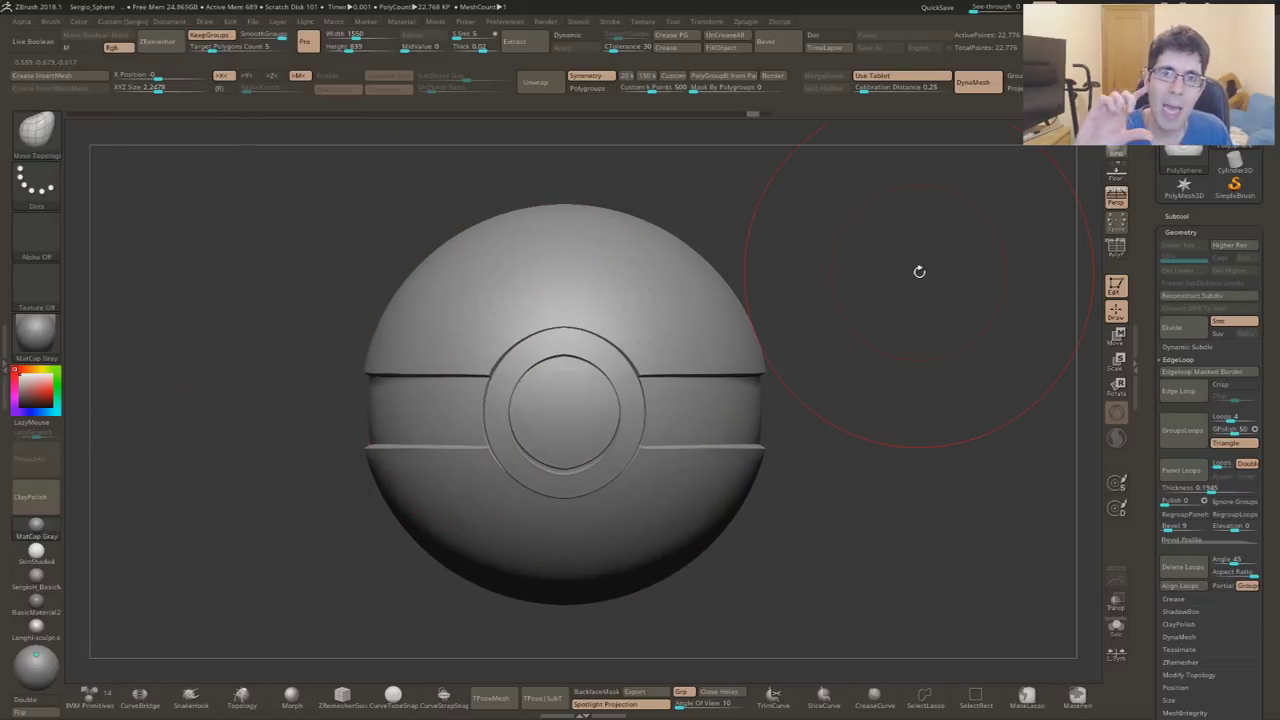
key(ctrl+d)
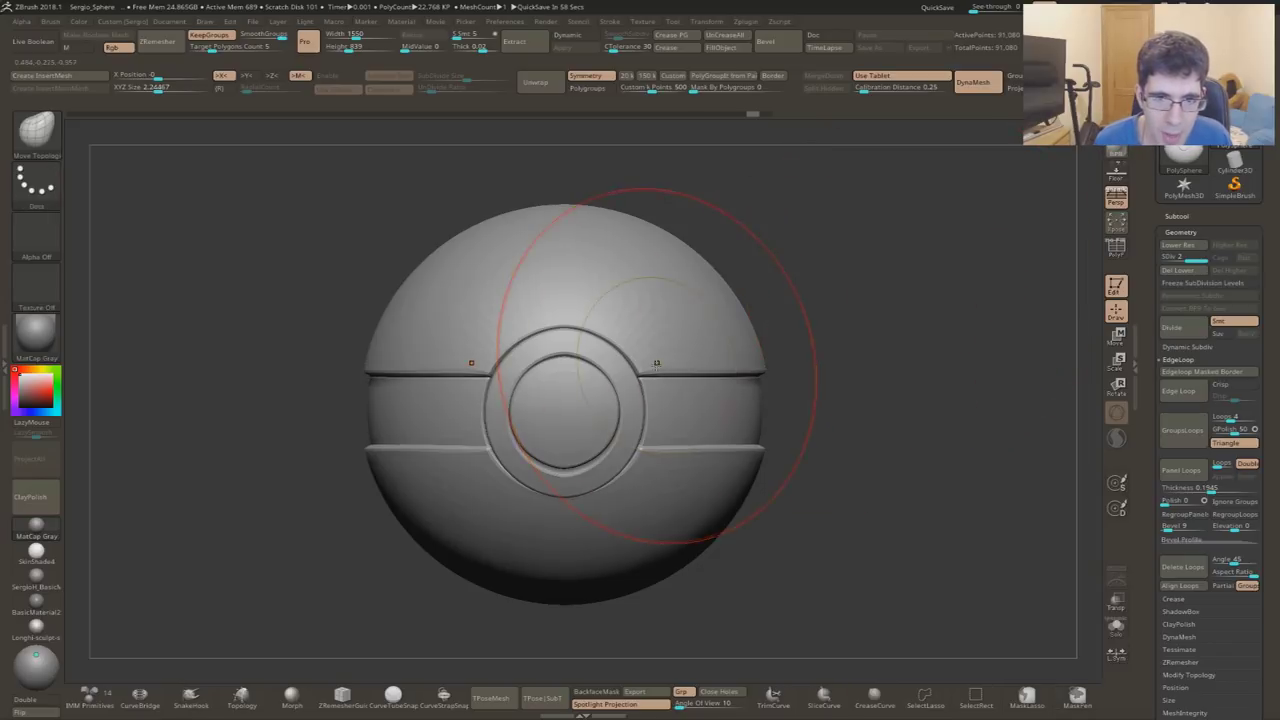
- Draw a TrimCurve line across the front-facing sphere, then reopen the clip and trim brush list
shift+drag(649, 408, 823, 374)
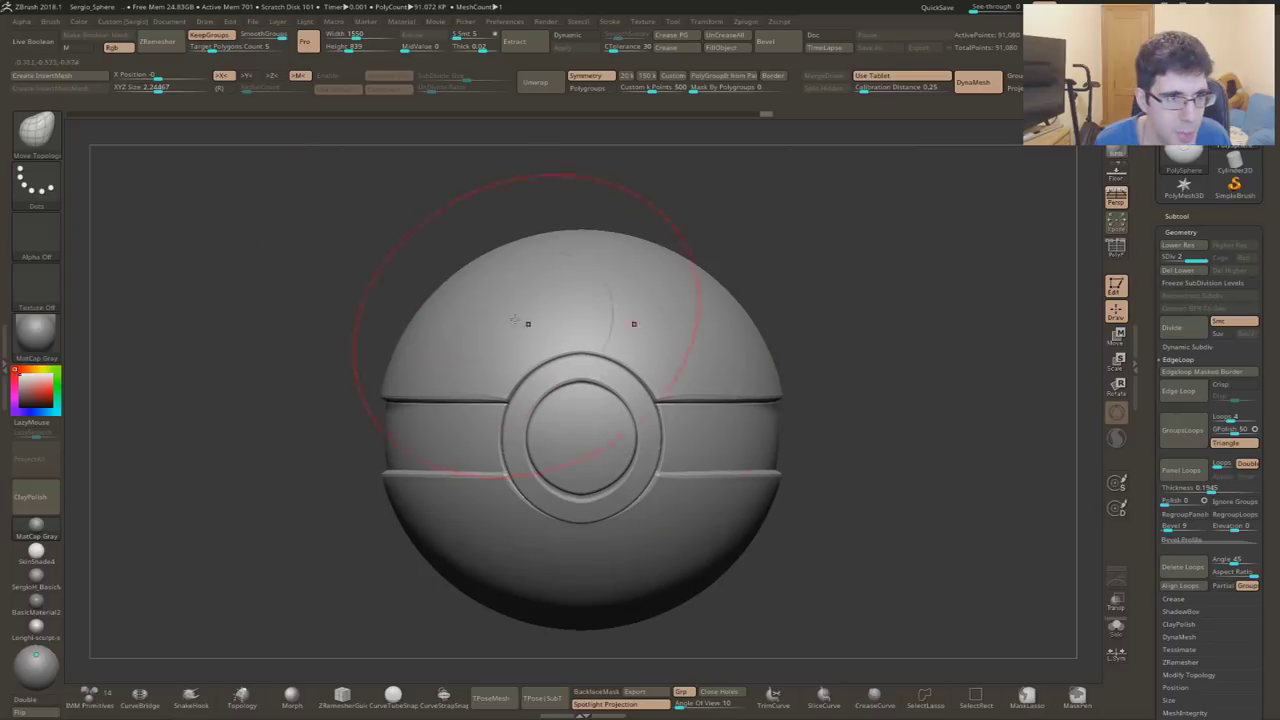
ctrl+shift+click(37, 127)
click(663, 203)
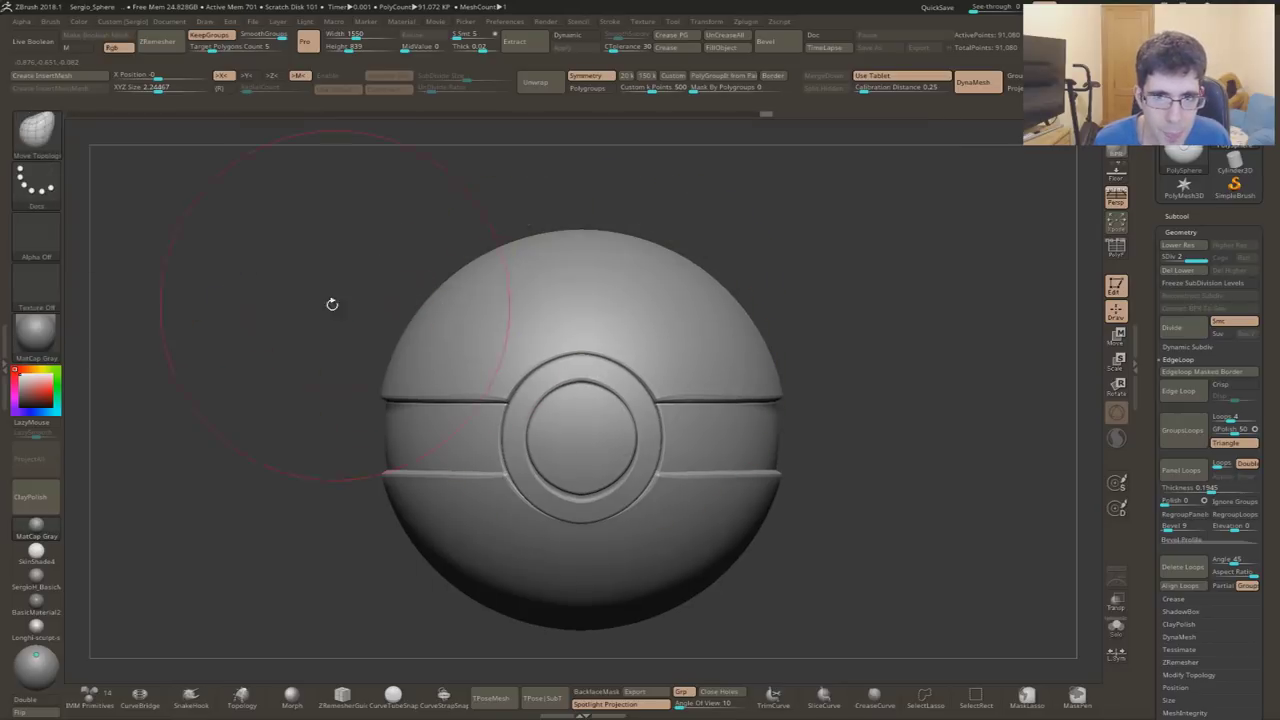
ctrl+shift+drag(157, 323, 846, 258)
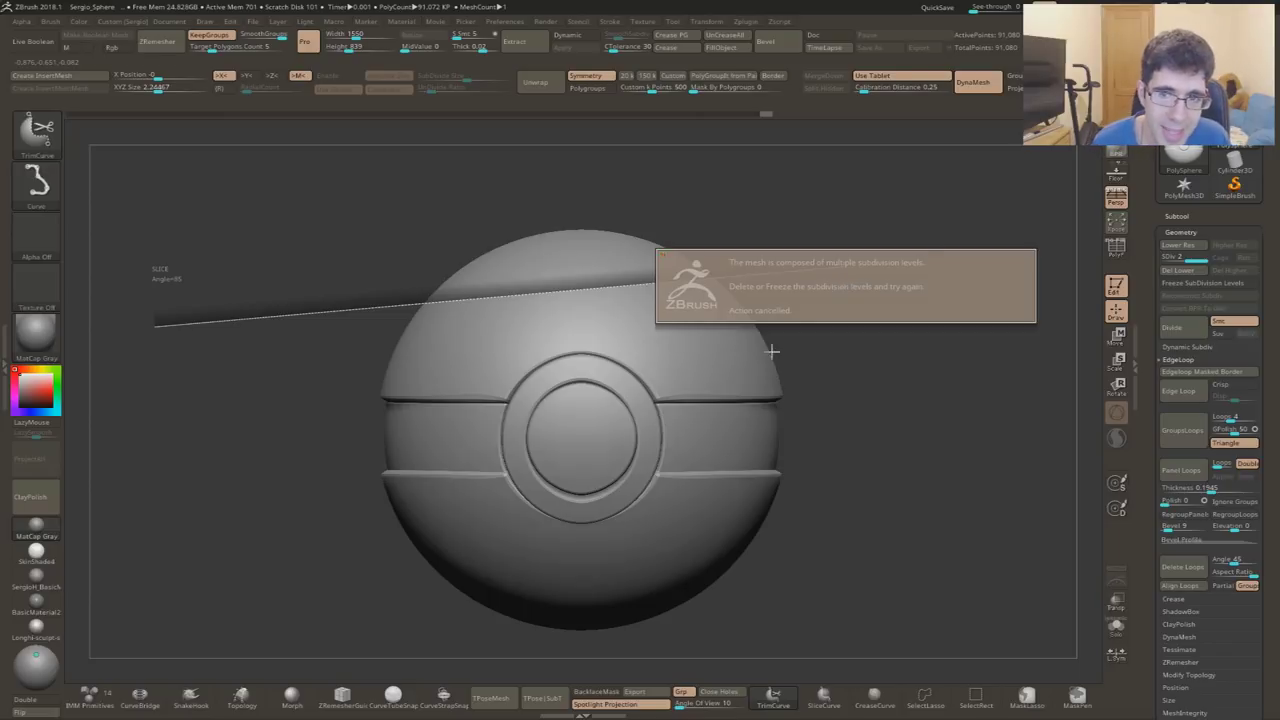
click(38, 128)
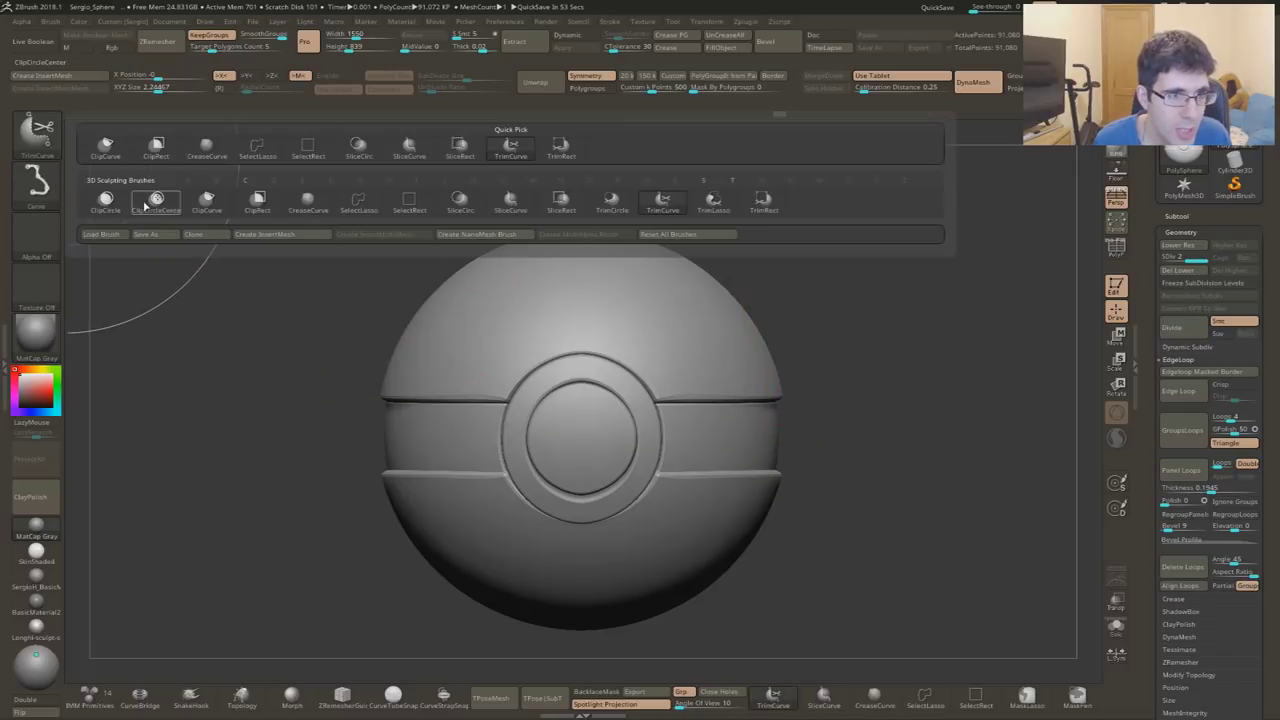
- Clip the sphere's top flat with ClipCurve, inspect it in Polyframe, then undo a second clip
click(105, 147)
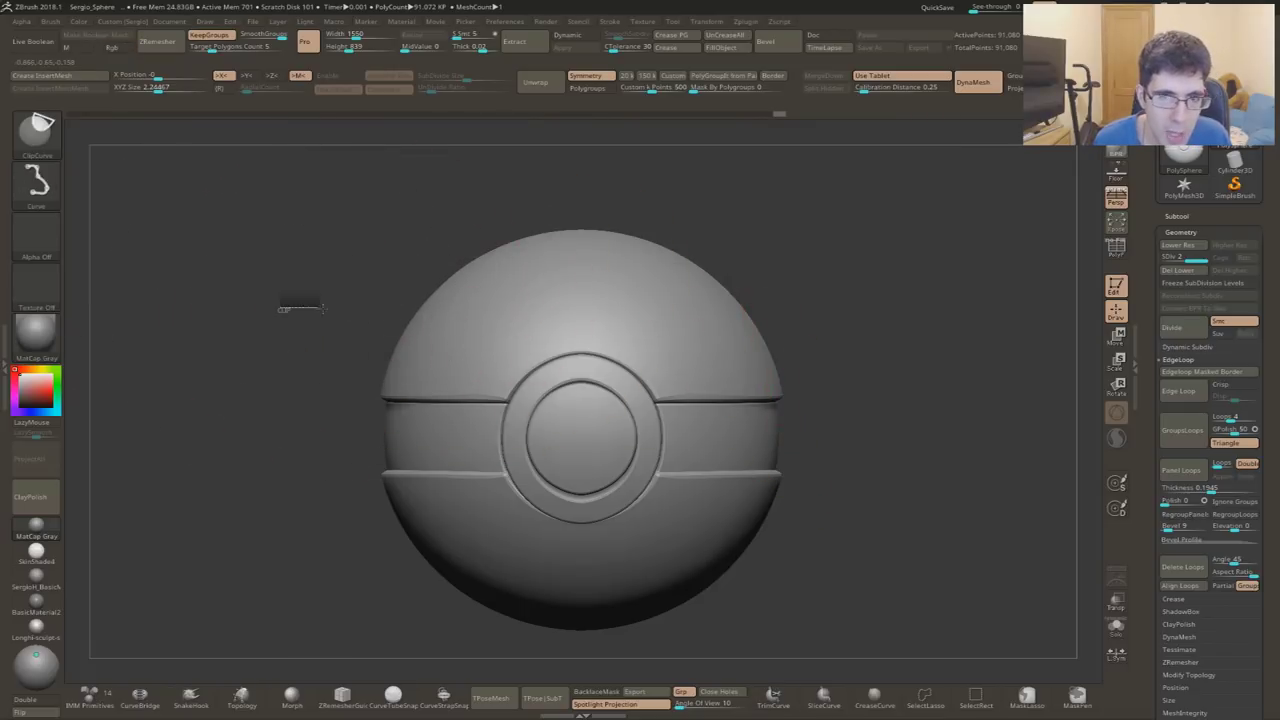
ctrl+shift+drag(300, 308, 962, 308)
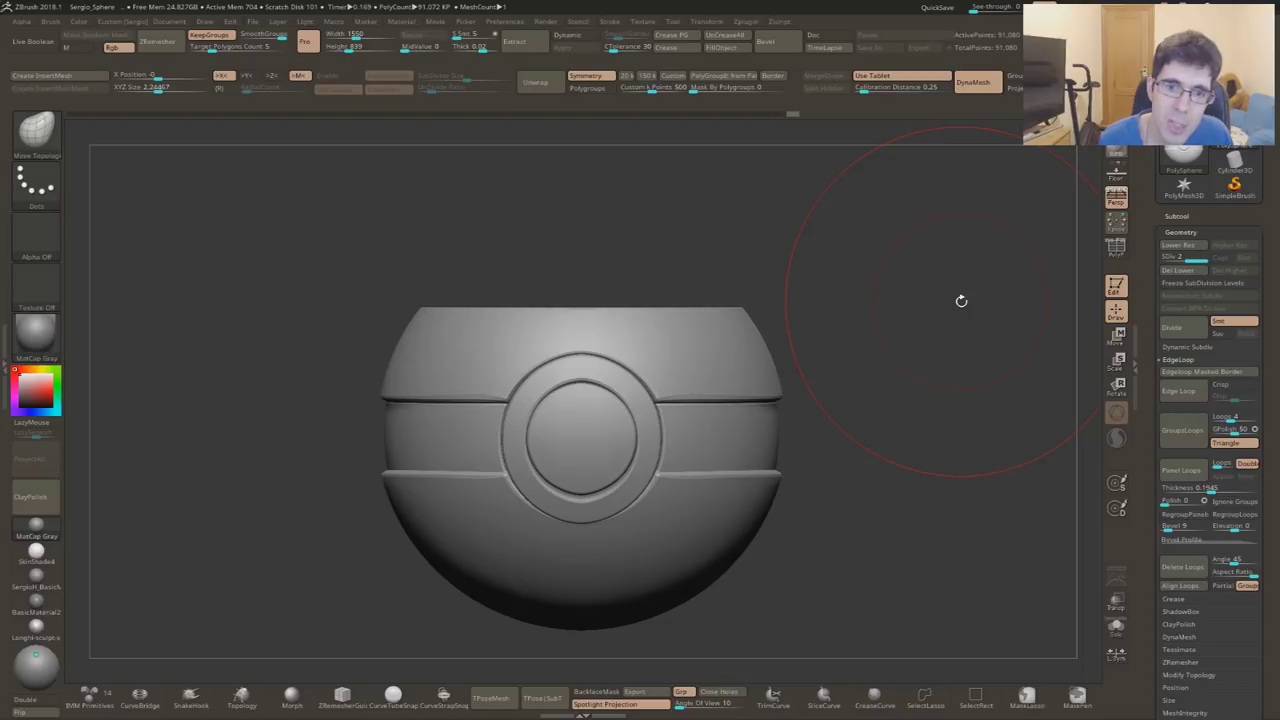
drag(751, 286, 717, 285)
key(shift+f)
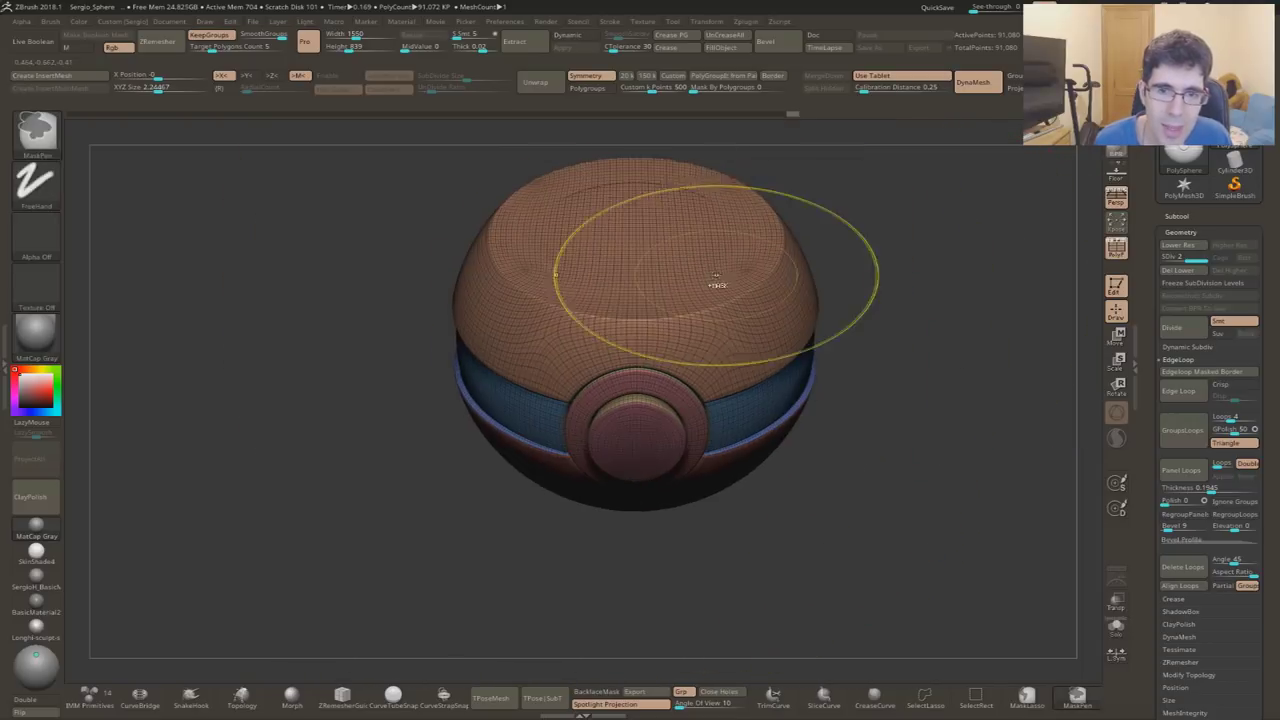
right_drag(717, 284, 716, 255)
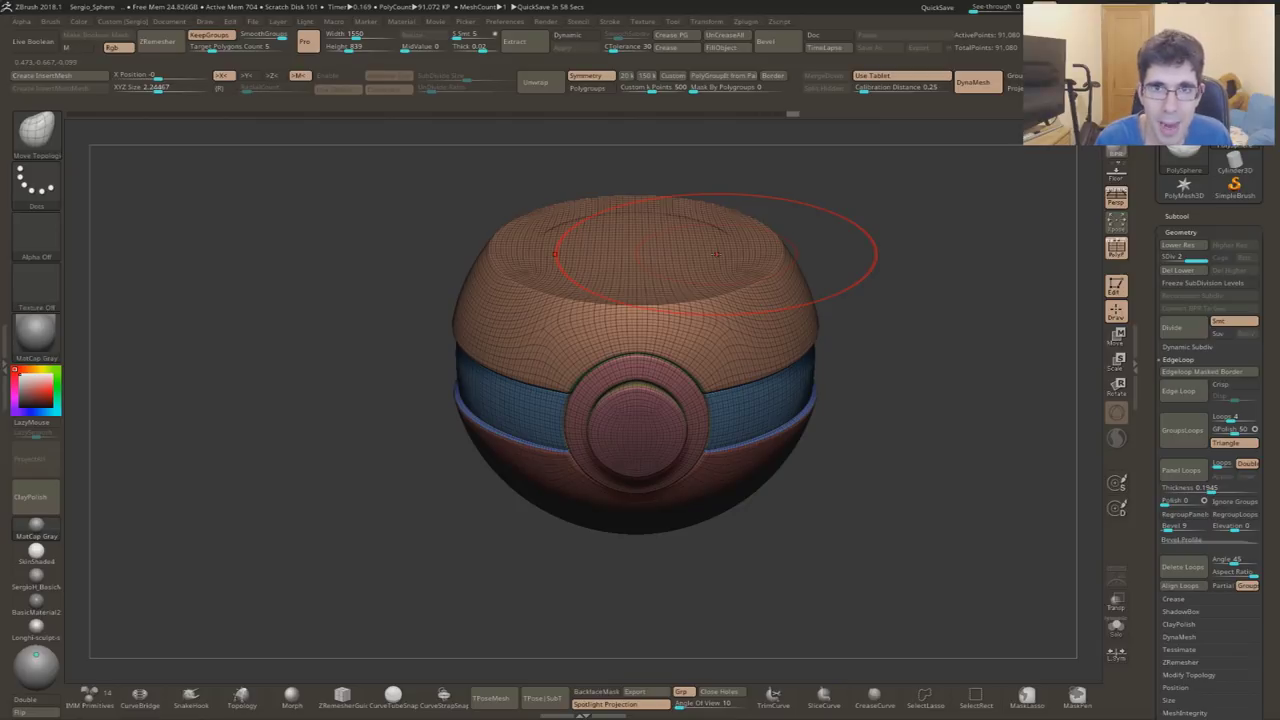
shift+right_drag(716, 255, 657, 229)
key(shift+f)
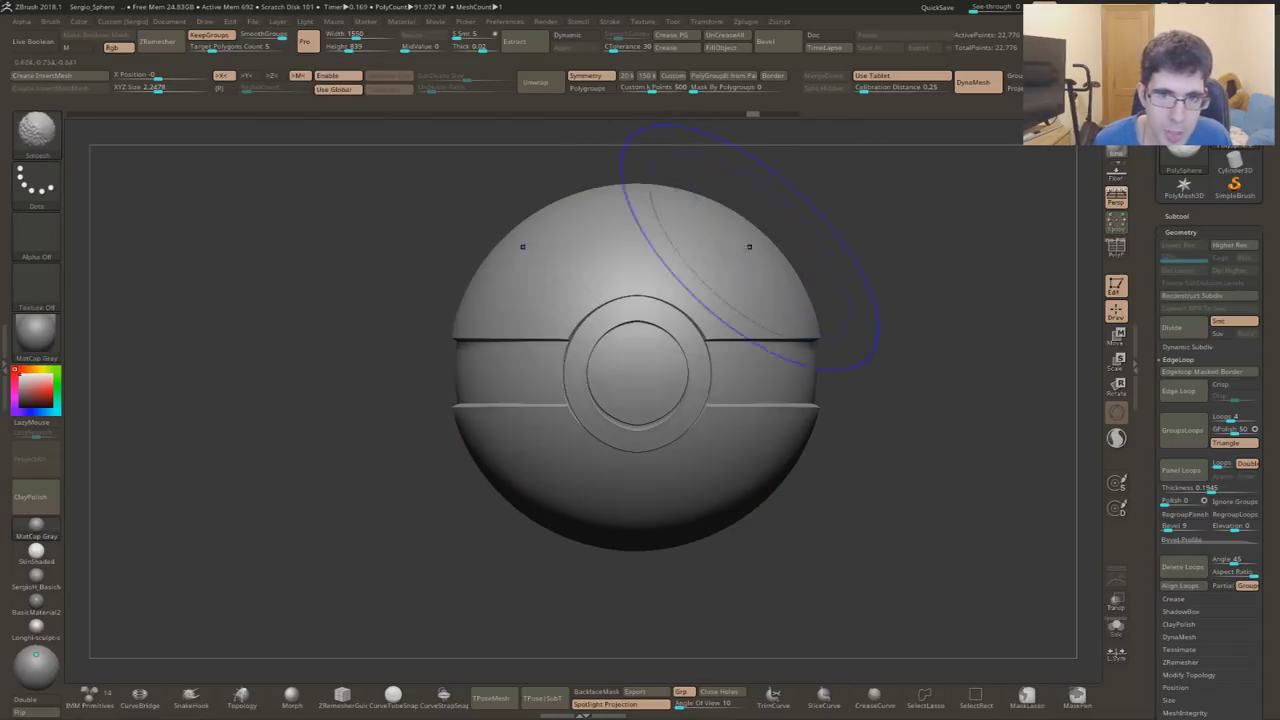
ctrl+shift+drag(329, 234, 886, 163)
key(ctrl+z)
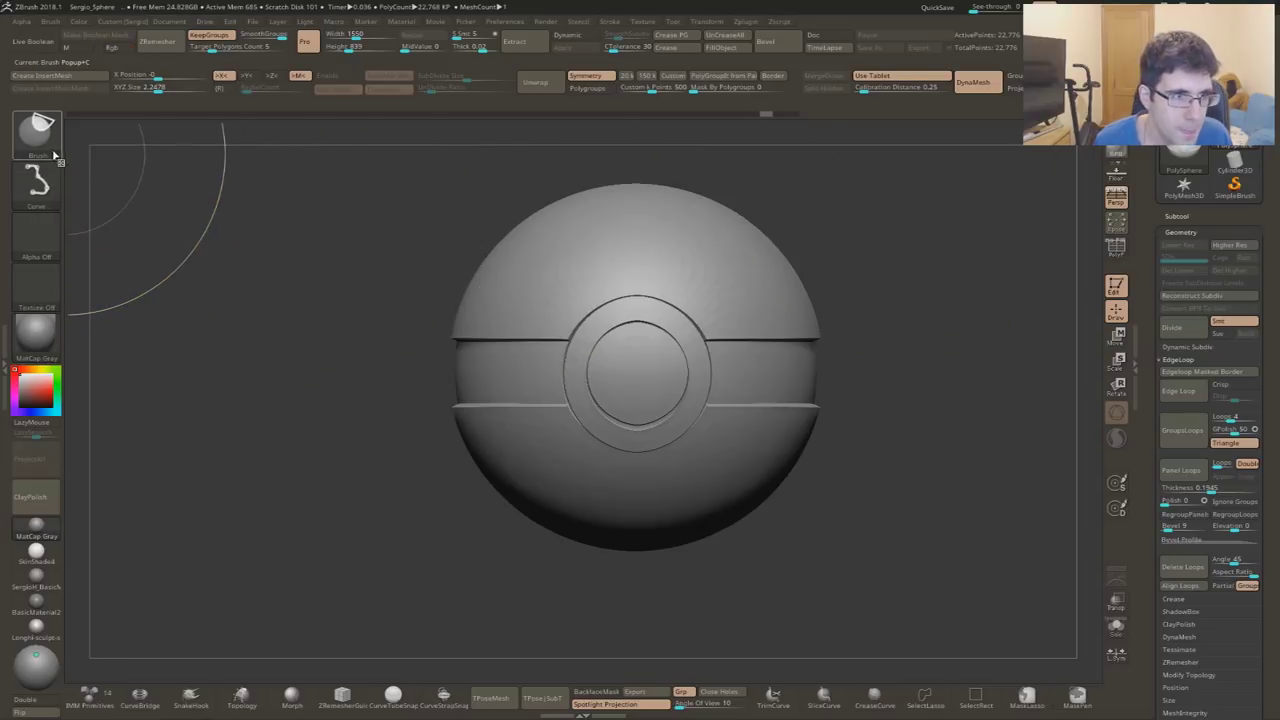
- Try a TrimCircle cut inspected in Polyframe, undo it, then trim away the sphere's upper-right part
ctrl+shift+click(37, 125)
click(625, 210)
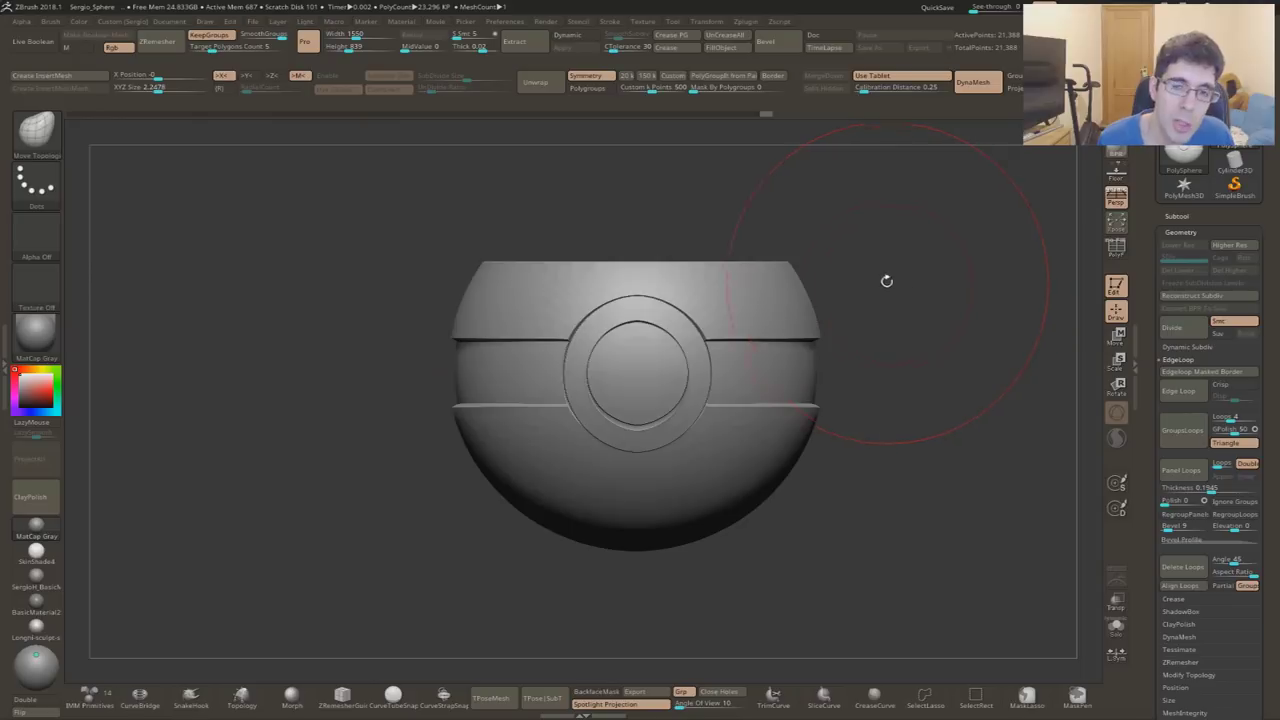
drag(902, 285, 860, 345)
key(shift+f)
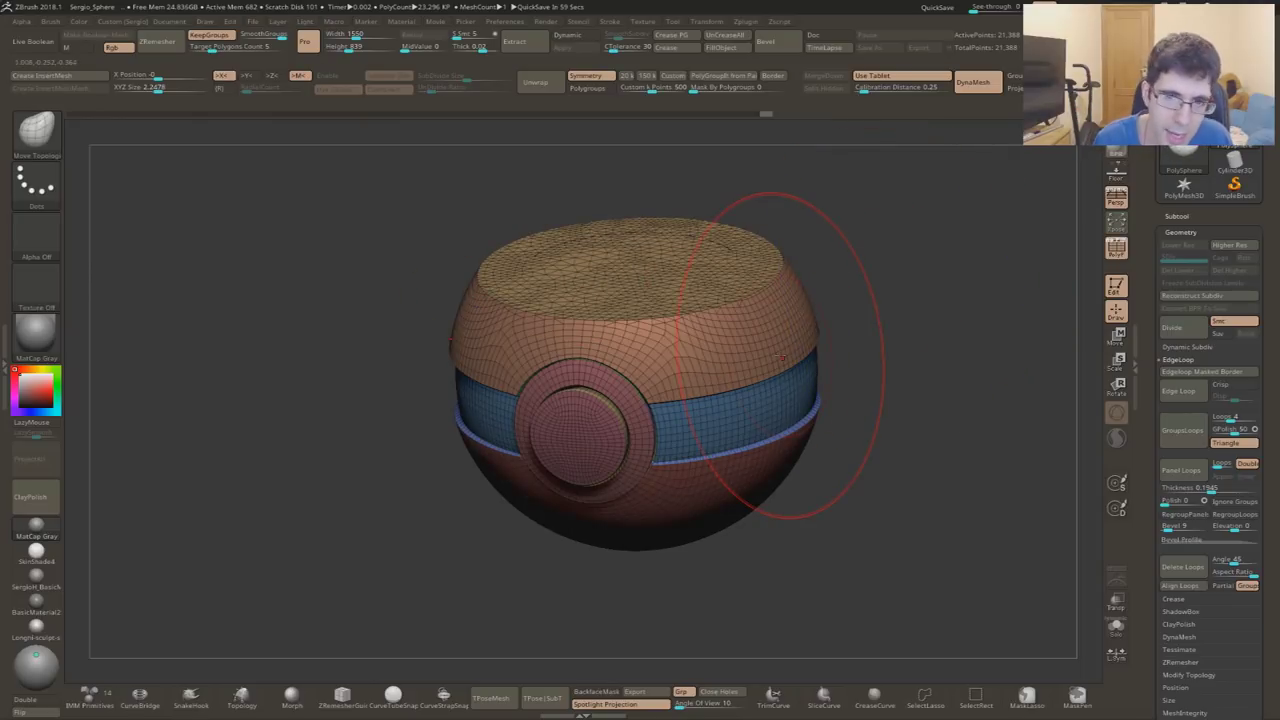
key(shift+f)
key(ctrl+z)
mouse_move(780, 355)
shift+mouse_down()
mouse_move(810, 280)
mouse_move(788, 311)
shift+mouse_up()
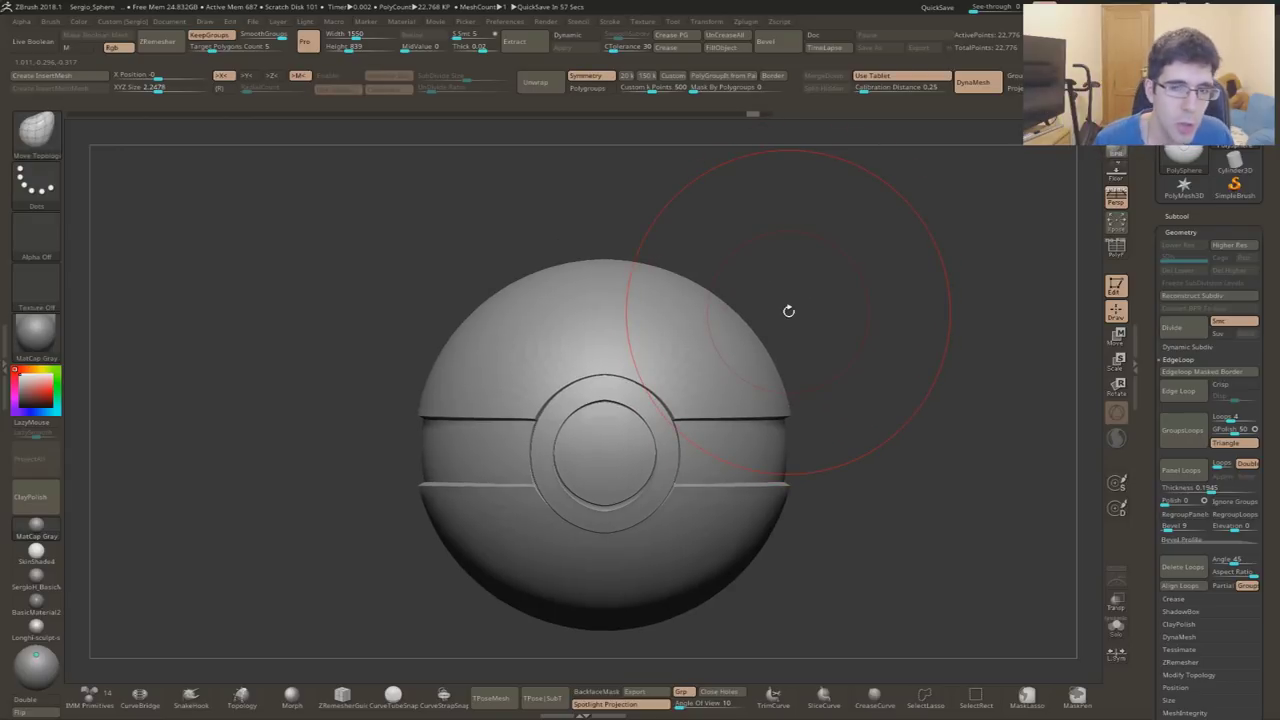
mouse_move(645, 228)
ctrl+shift+mouse_down()
mouse_move(860, 524)
mouse_move(885, 515)
ctrl+shift+mouse_up()
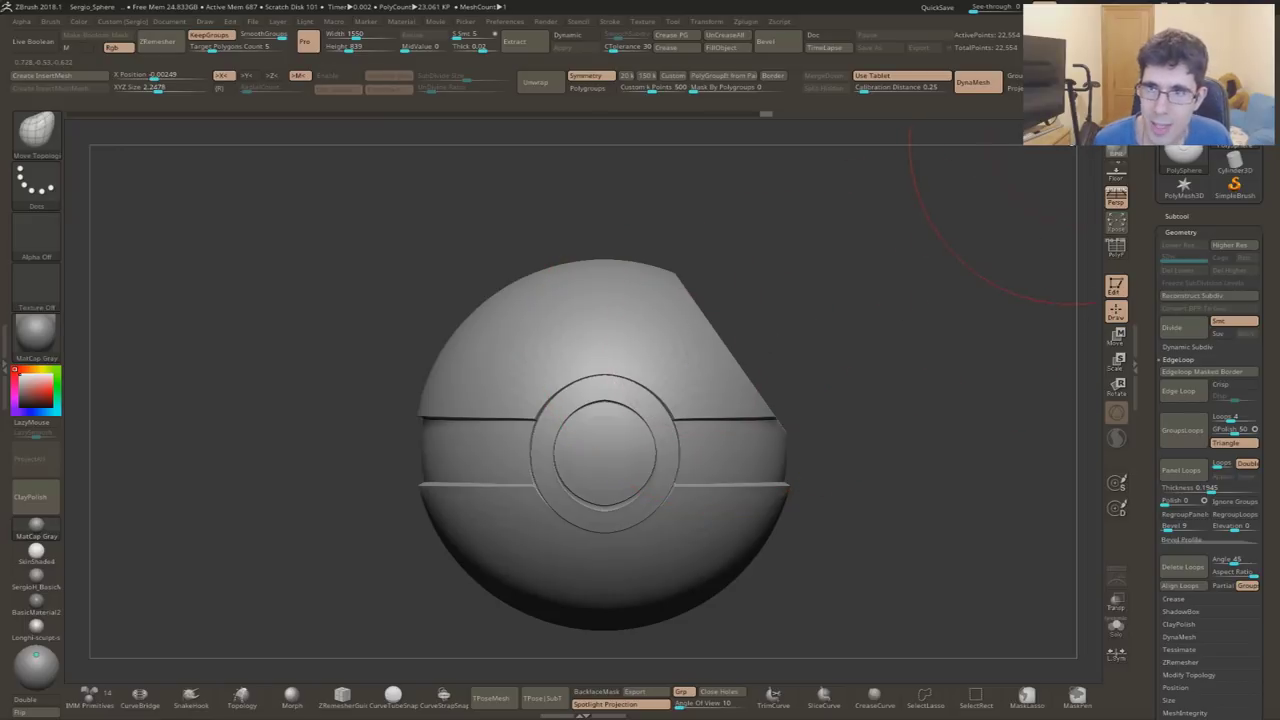
mouse_move(803, 249)
mouse_down()
mouse_move(795, 385)
mouse_move(553, 290)
mouse_up()
mouse_move(693, 334)
right_down()
mouse_move(723, 352)
mouse_move(688, 334)
right_up()
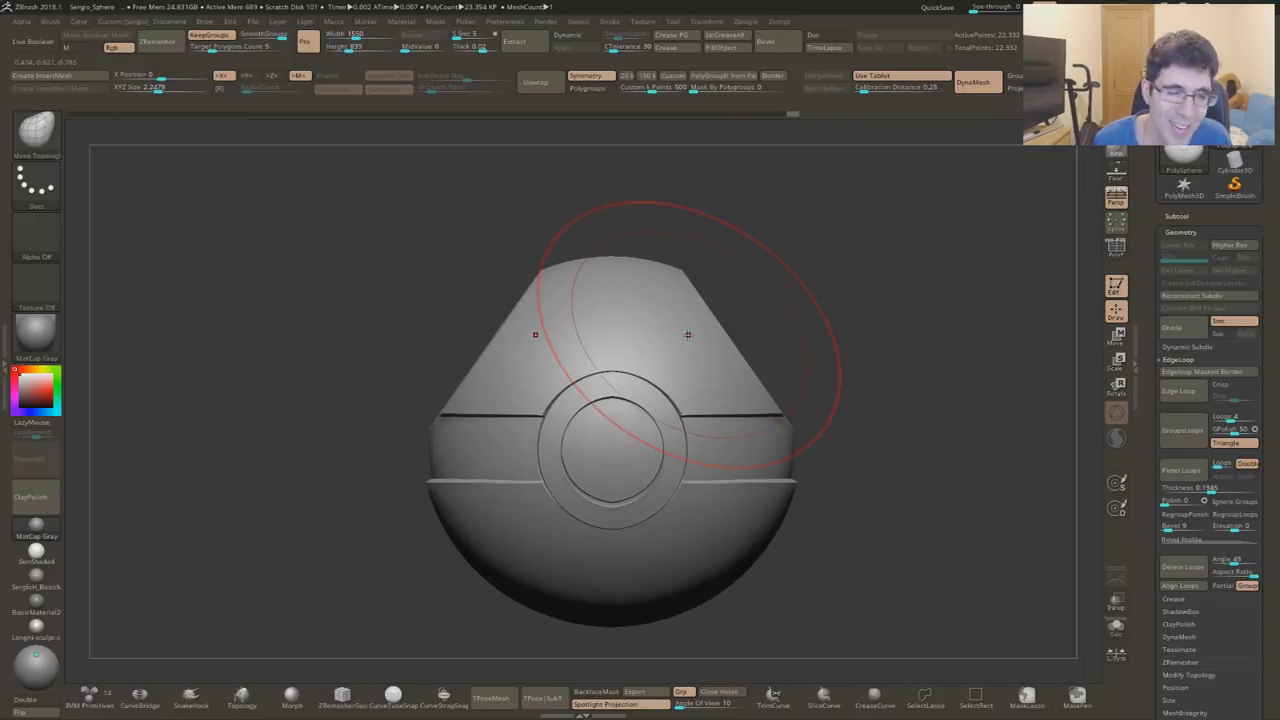
key(ctrl+z)
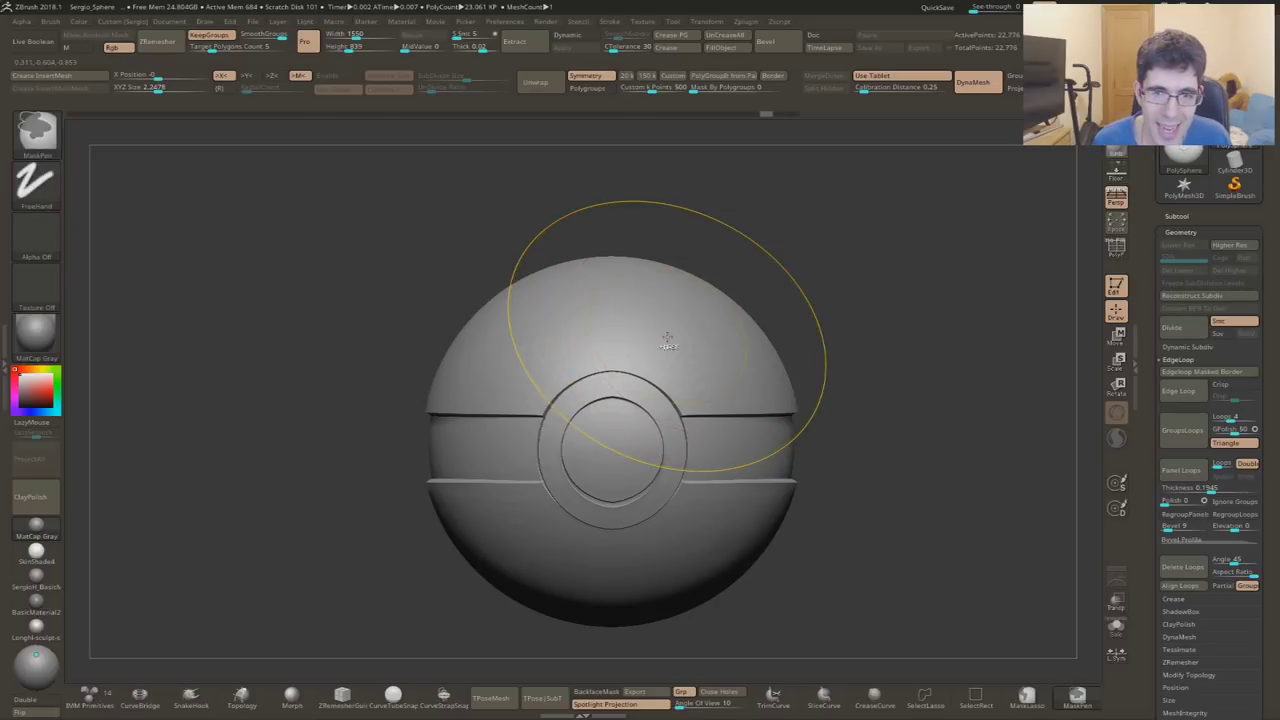
ctrl+shift+drag(657, 223, 773, 545)
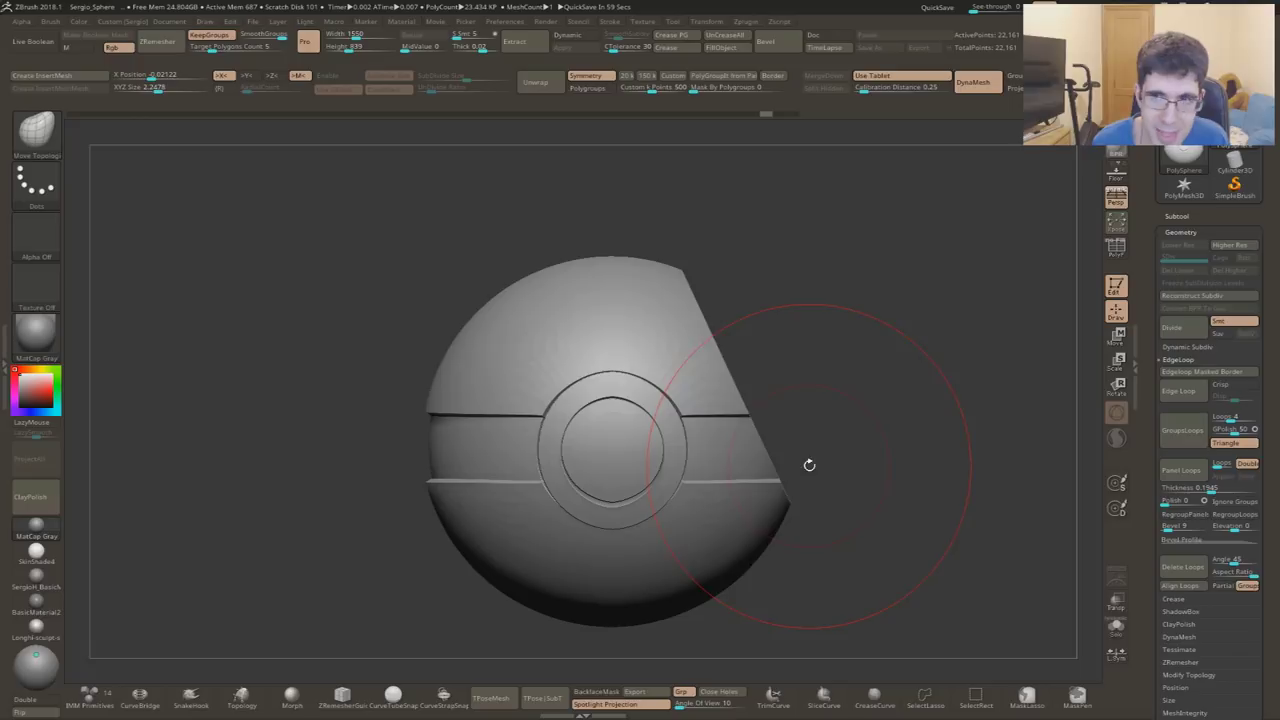
key(ctrl+z)
key(ctrl+shift+z)
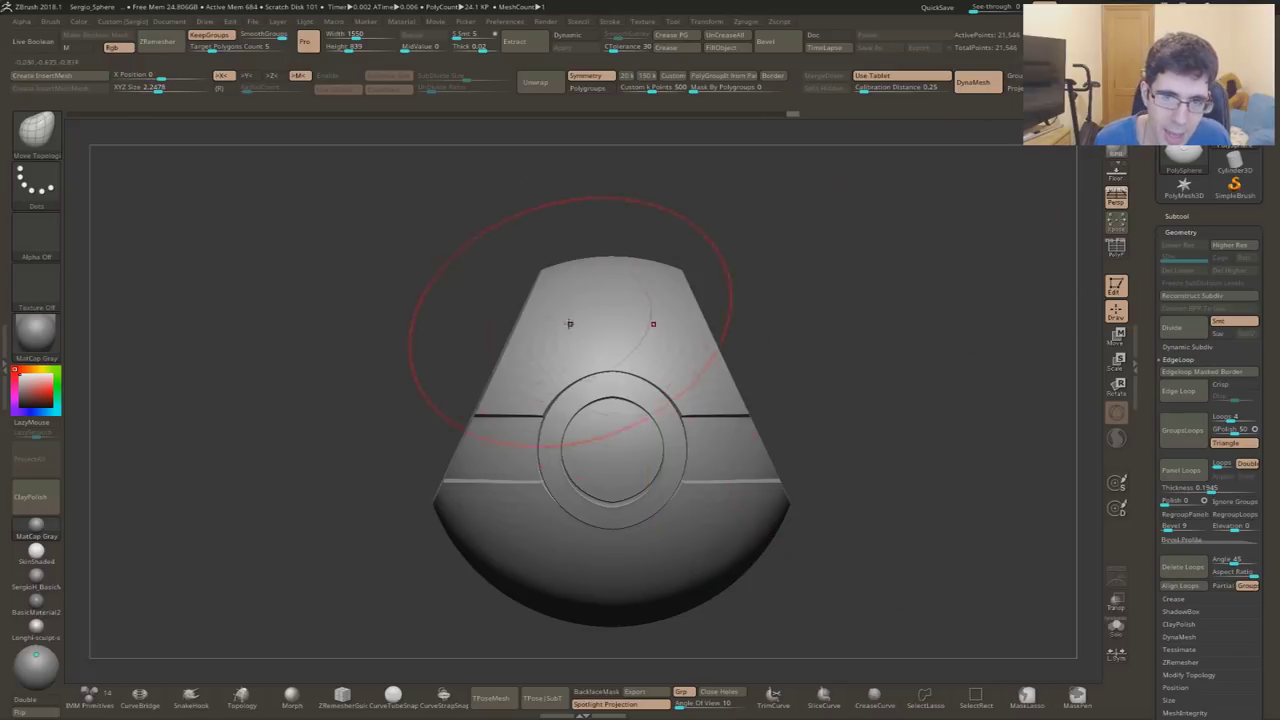
key(ctrl+z)
key(ctrl+z)
key(ctrl+shift+z)
key(ctrl+shift+z)
key(ctrl+z)
key(ctrl+z)
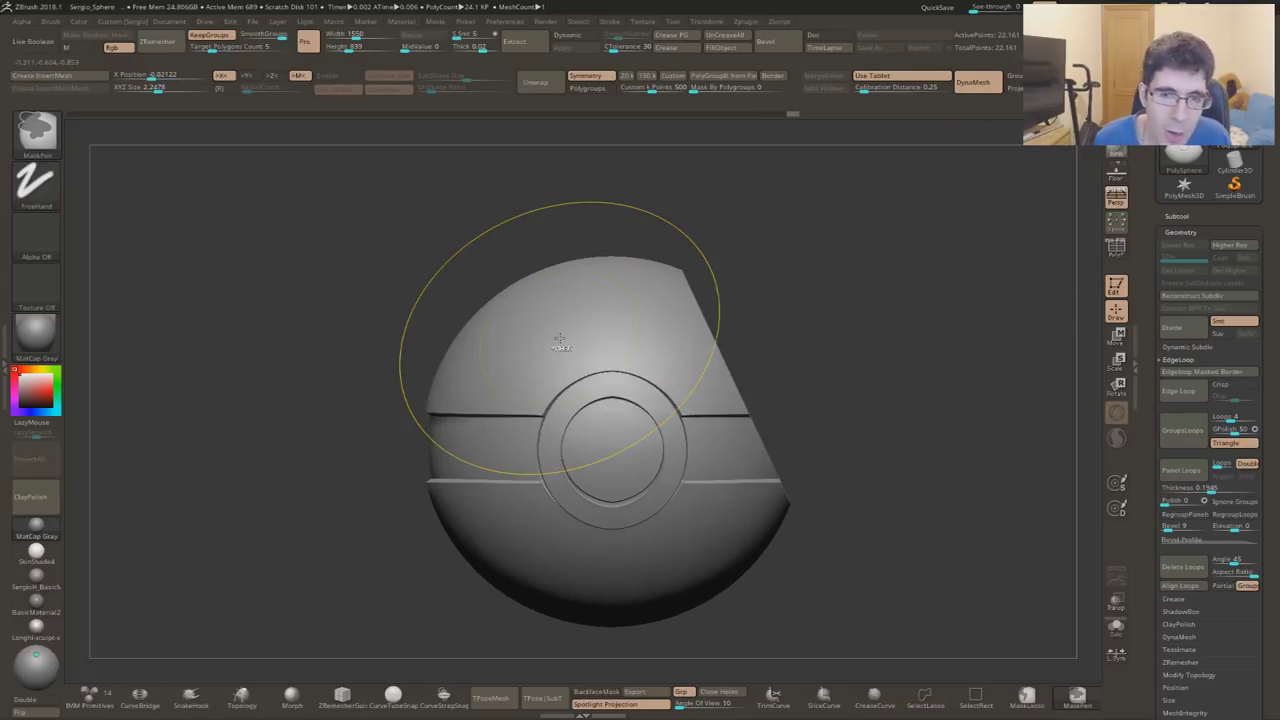
key(ctrl+shift)
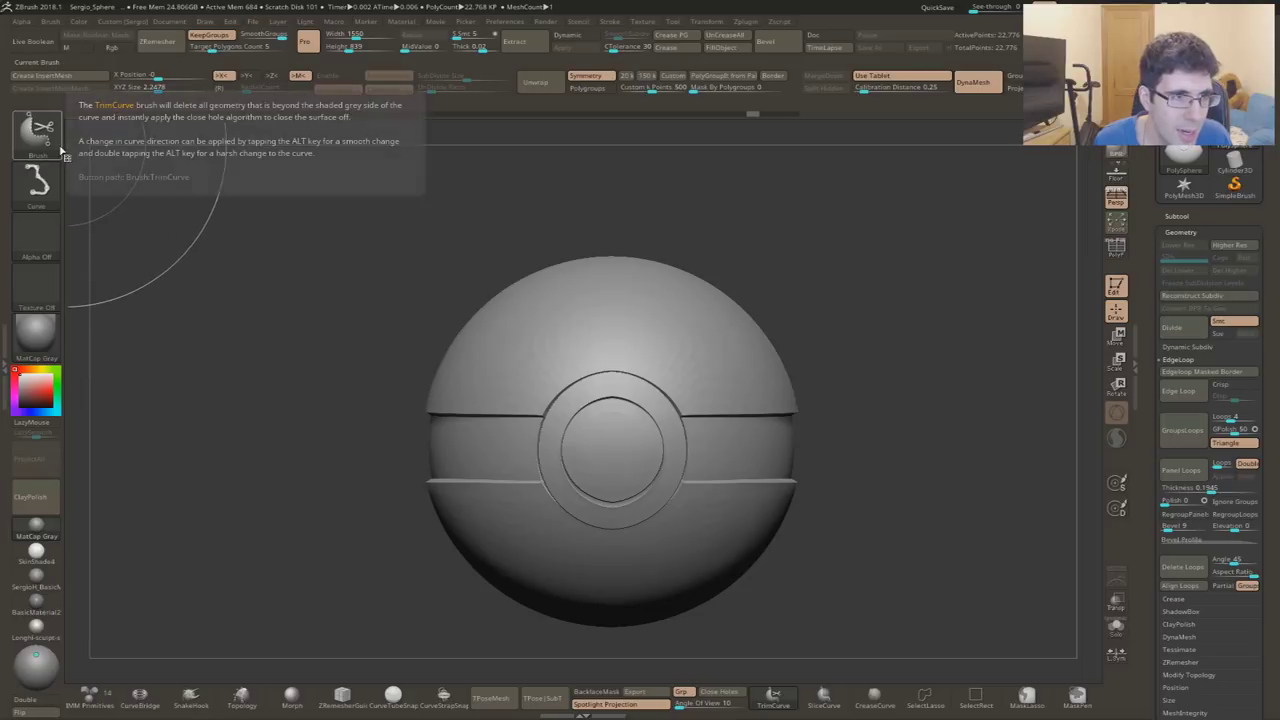
click(55, 145)
click(210, 205)
ctrl+shift+drag(328, 438, 643, 203)
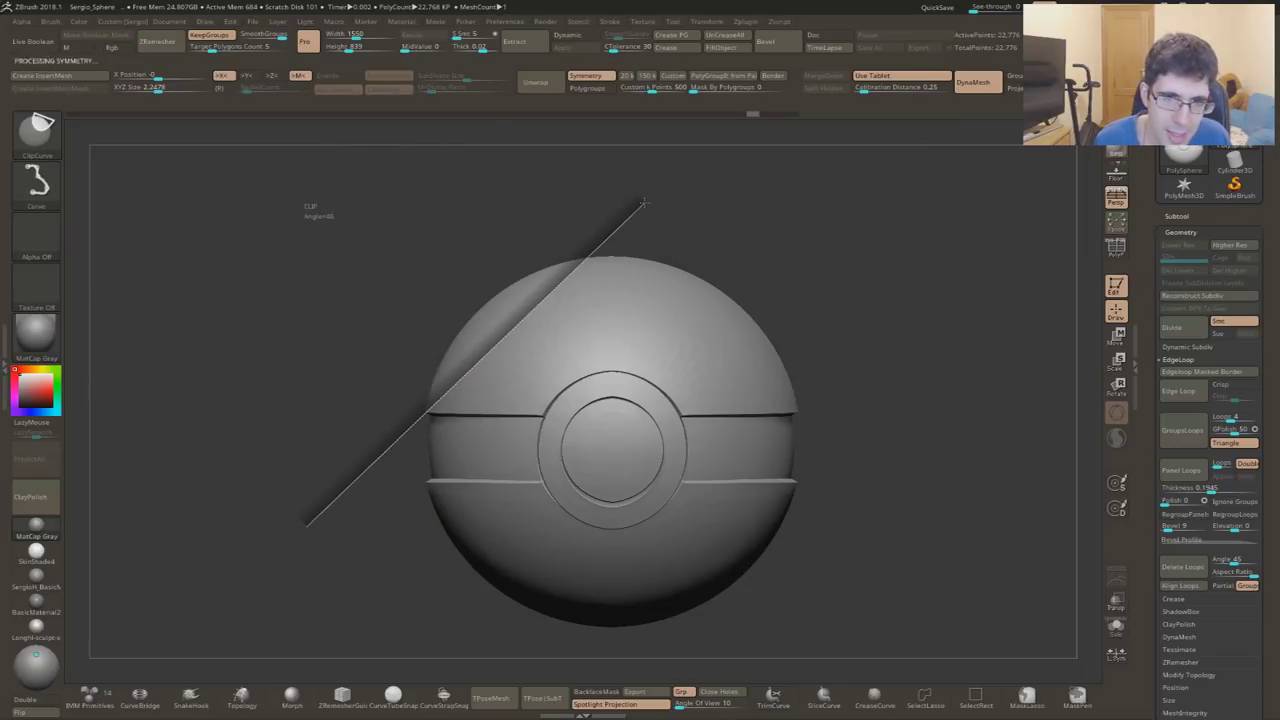
drag(531, 254, 510, 386)
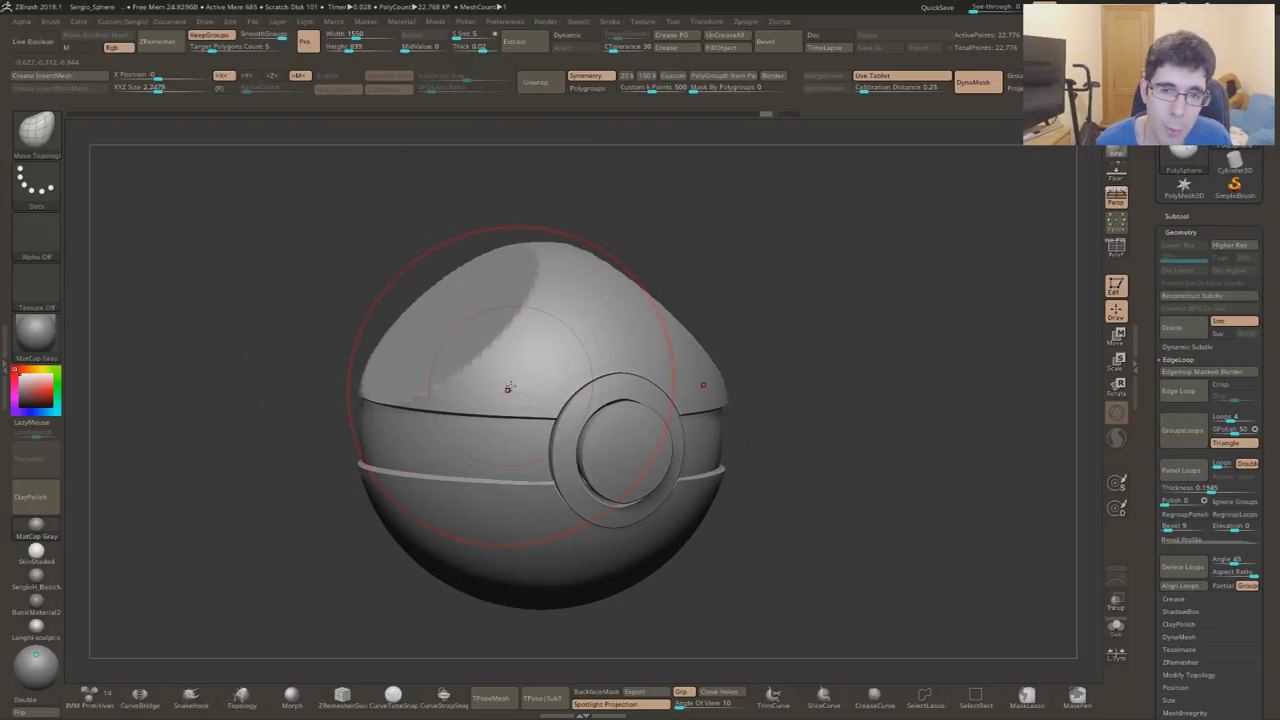
shift+drag(510, 387, 504, 370)
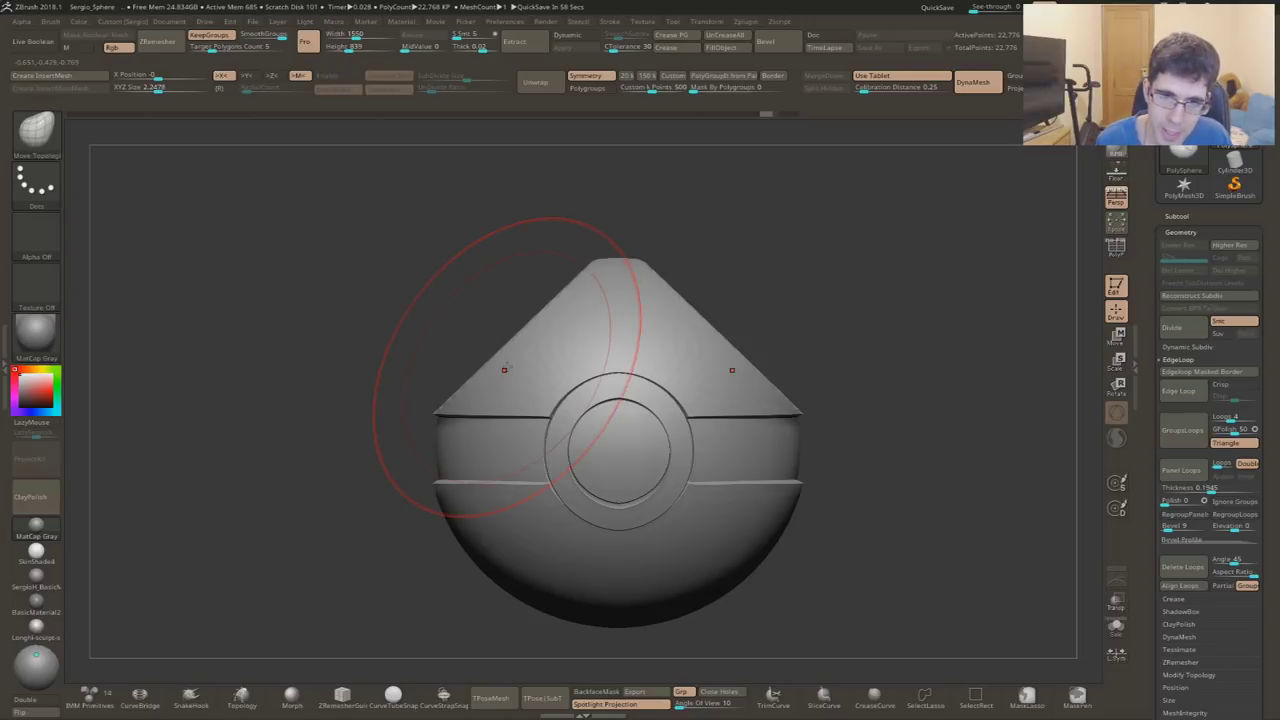
key(ctrl+z)
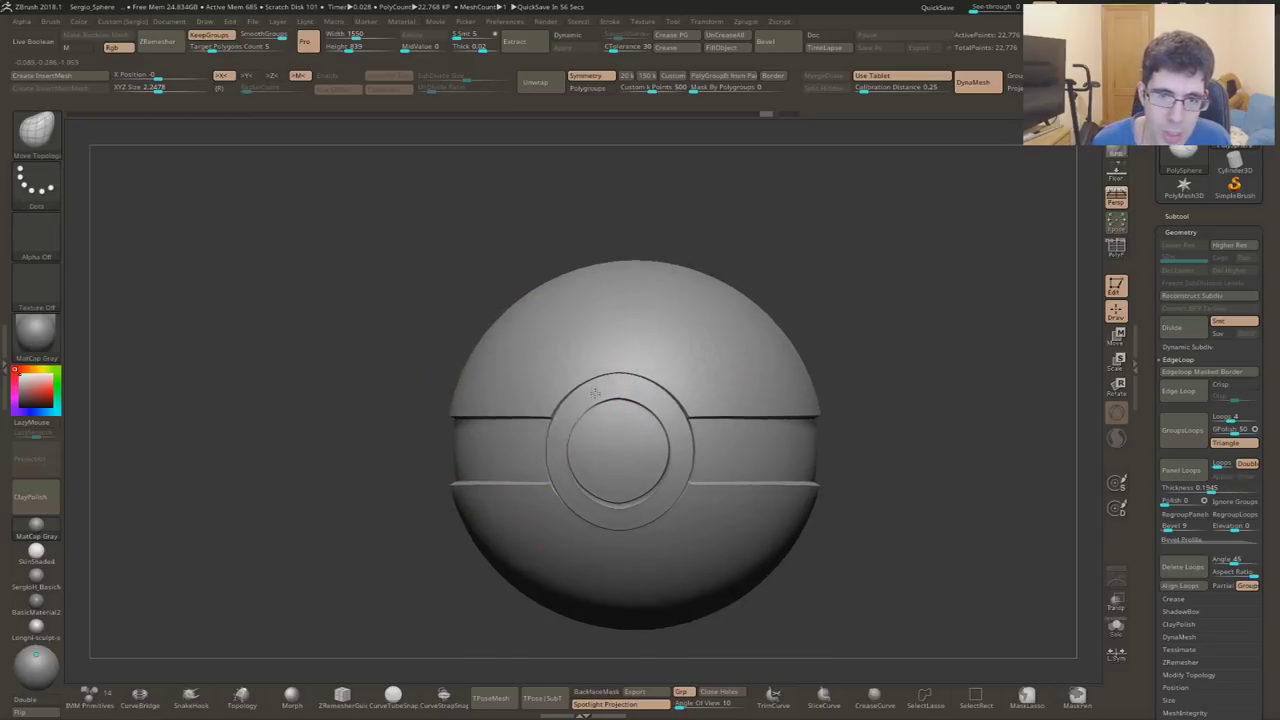
right_drag(504, 369, 622, 375)
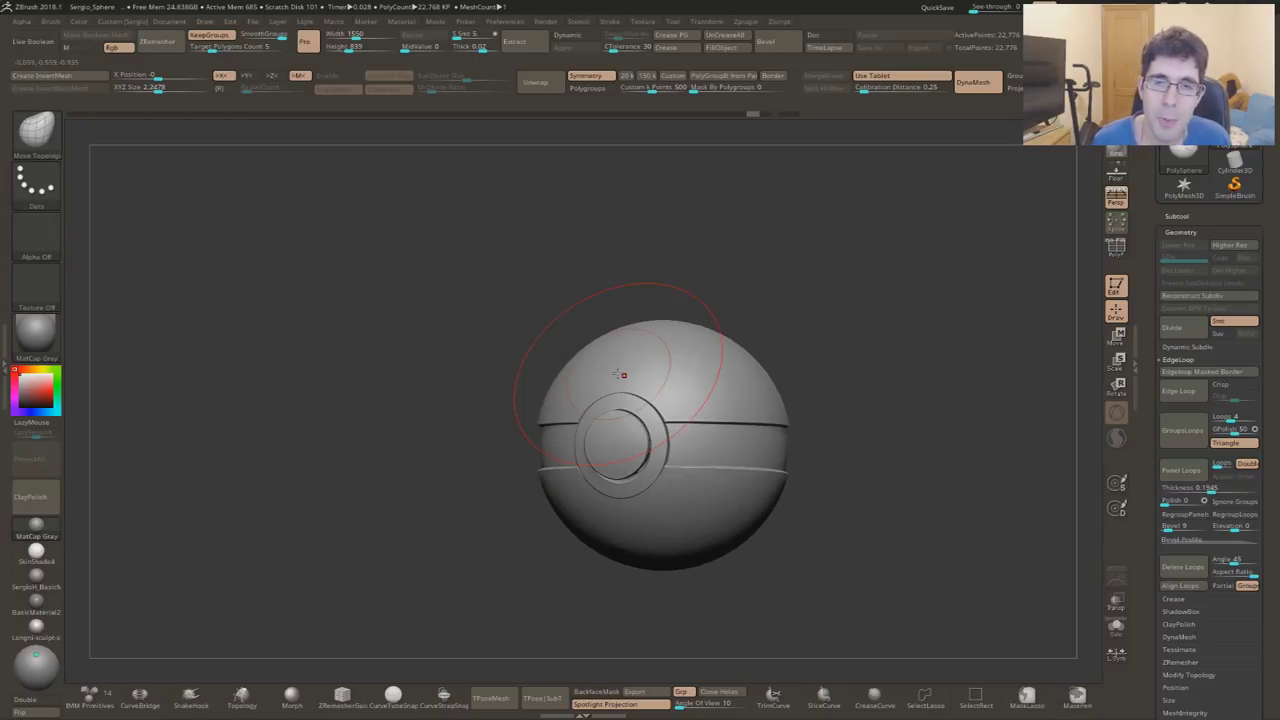